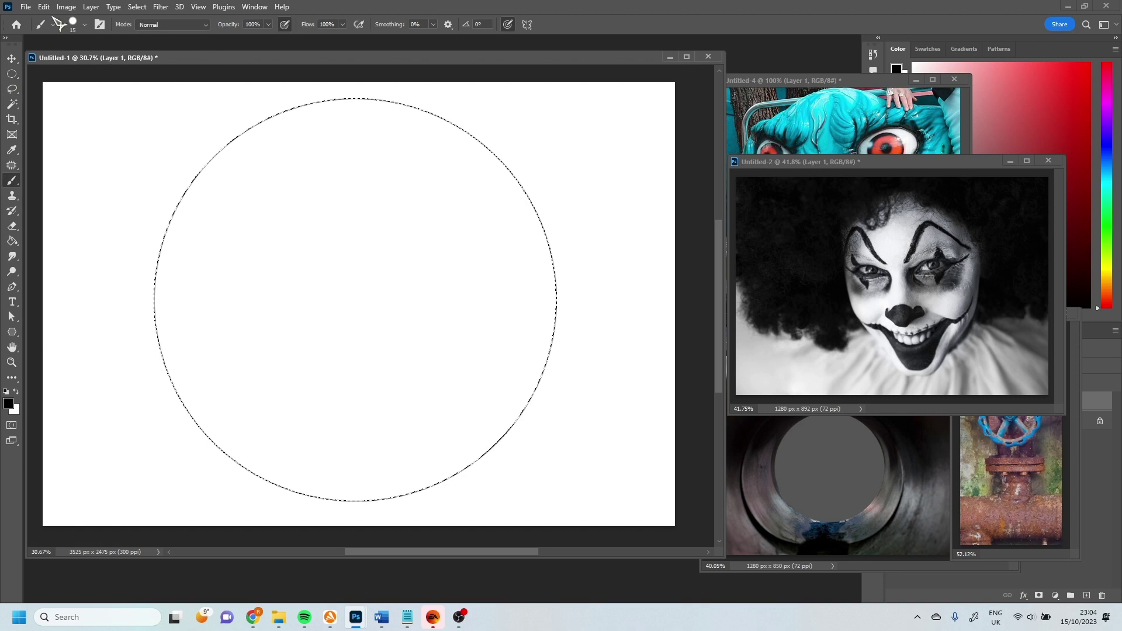
Narrow the large circle outline and make a smaller circular selection to its upper right for a gauge.
key("ctrl+t")
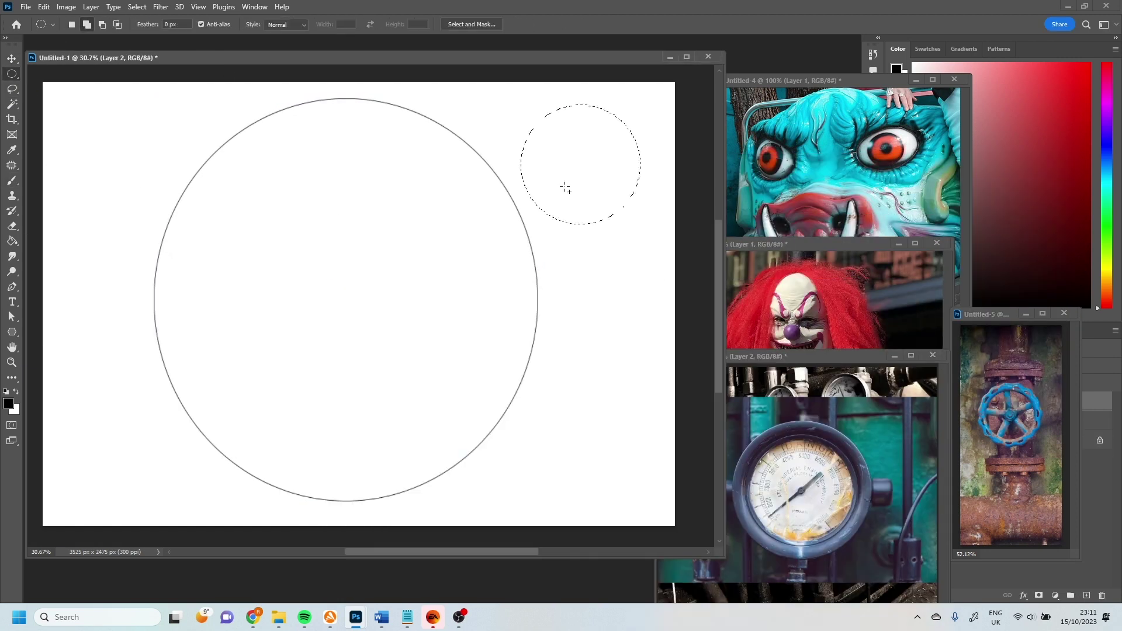
left_click(636, 156)
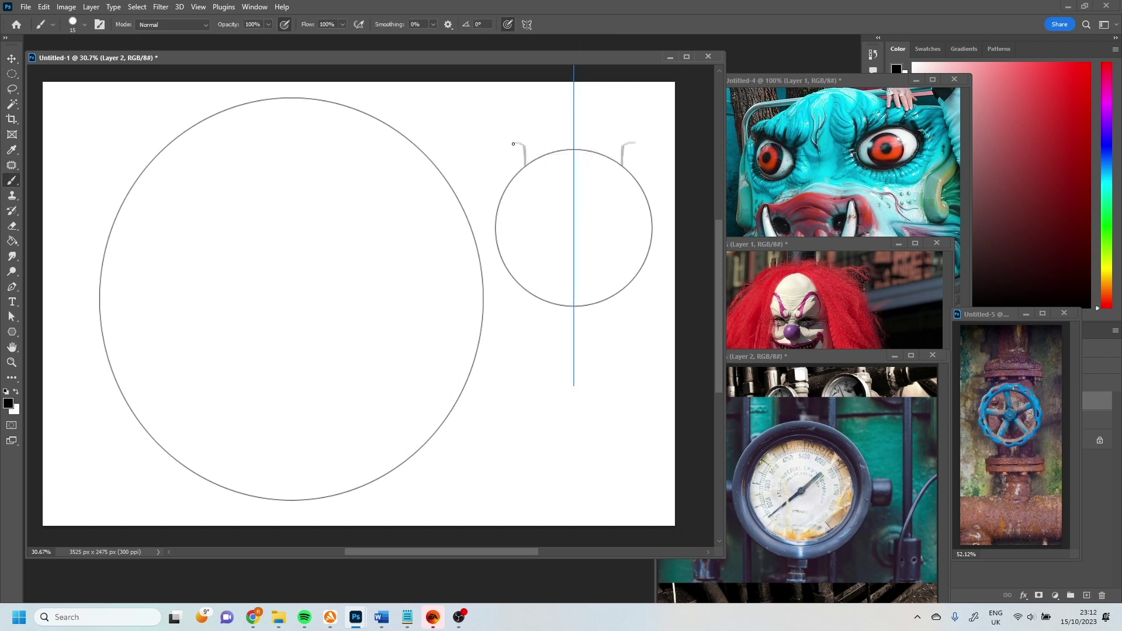
Sketch the mirrored pipe neck and bolted flange above the small circle and move the circle slightly down.
mouse_move(513, 144)
left_mouse_down()
mouse_move(550, 146)
mouse_move(533, 126)
mouse_move(529, 83)
mouse_move(653, 318)
left_mouse_up()
key("m")
key("l")
mouse_move(540, 151)
left_mouse_down()
mouse_move(614, 161)
mouse_move(526, 175)
left_mouse_up()
key("v")
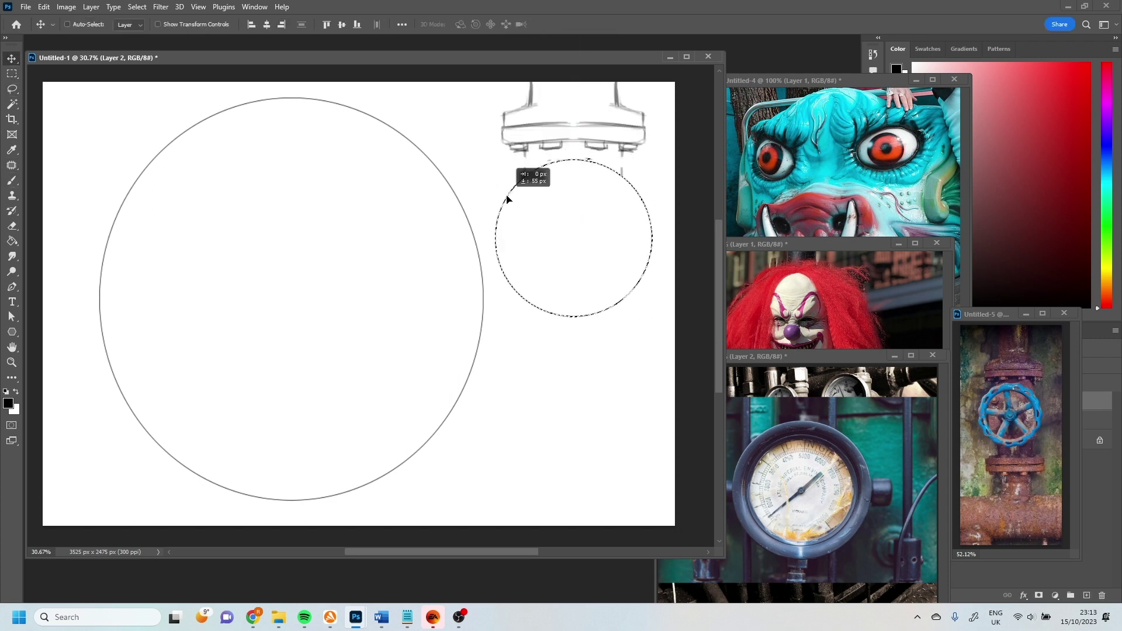
key("ctrl+d")
Sketch the mirrored lower pipe section with its bolted flange and flared base beneath the small circle.
key("b")
left_click_drag(523, 313, 573, 346)
mouse_move(502, 345)
left_mouse_down()
mouse_move(572, 347)
mouse_move(505, 339)
left_mouse_up()
mouse_move(510, 146)
left_mouse_down()
mouse_move(510, 337)
mouse_move(490, 339)
mouse_move(492, 356)
mouse_move(572, 374)
left_mouse_up()
key("ctrl+z")
key("ctrl+z")
key("ctrl+z")
key("ctrl+z")
key("ctrl+z")
key("ctrl+z")
key("ctrl+z")
mouse_move(654, 364)
left_mouse_down()
mouse_move(655, 381)
mouse_move(573, 394)
mouse_move(520, 447)
left_mouse_up()
mouse_move(518, 448)
left_mouse_down()
mouse_move(572, 455)
mouse_move(512, 496)
left_mouse_up()
Extend the canvas downward to 3525 x 2863 px and sketch a horizontal line running left from the pipe's flared base.
key("c")
left_click_drag(396, 526, 396, 596)
key("Return")
key("b")
left_click_drag(502, 450, 305, 466)
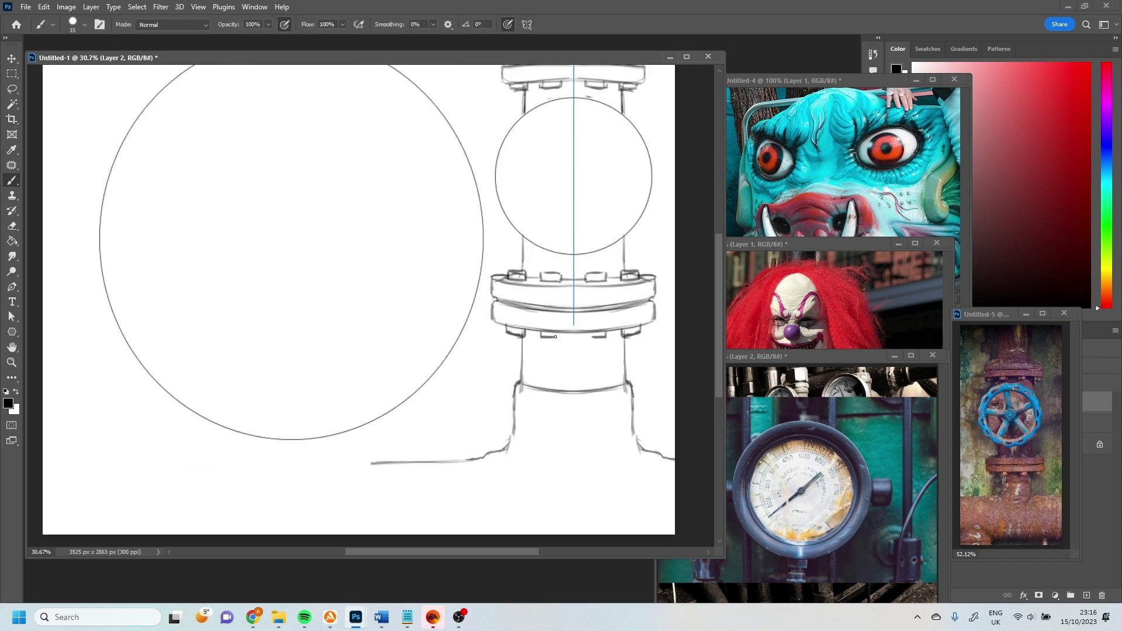
key("ctrl+z")
Centre the symmetry axis on the large circle and sketch its mirrored base, continuing the horizontal line to the canvas's left edge.
left_click_drag(574, 214, 298, 319)
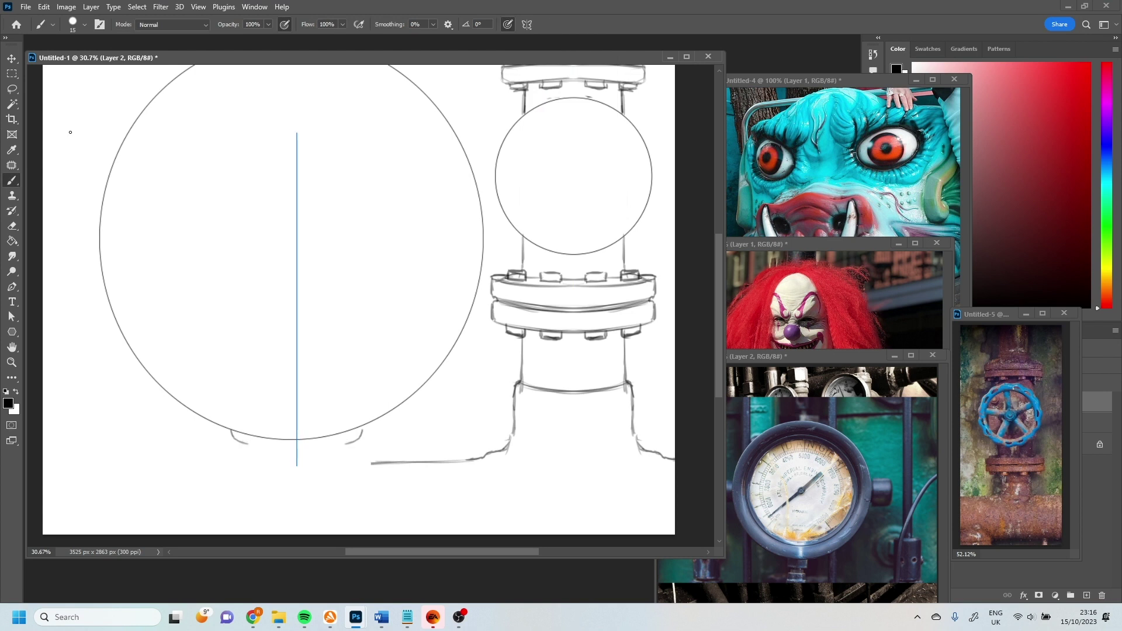
scroll(86, 168, "up", 3)
scroll(86, 168, "down", 2)
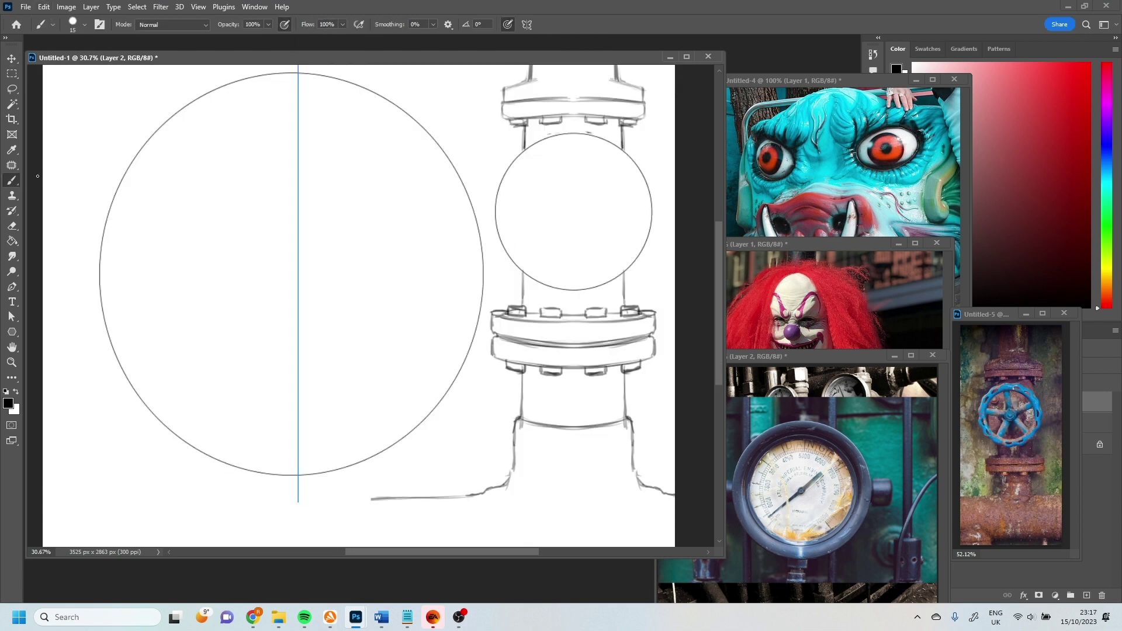
mouse_move(205, 454)
left_mouse_down()
mouse_move(237, 498)
mouse_move(289, 494)
left_mouse_up()
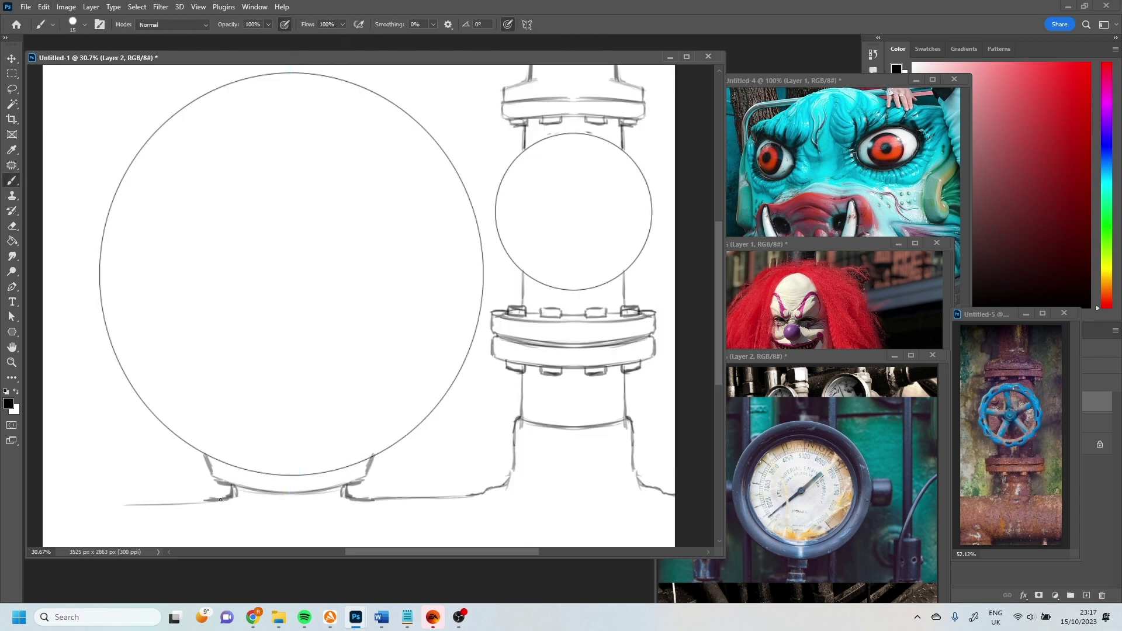
left_click_drag(212, 501, 43, 506)
left_click_drag(195, 450, 225, 485)
Duplicate the large circle's layer and scale the copy down slightly to form an inner rim.
key("alt+bracketleft")
key("ctrl+j")
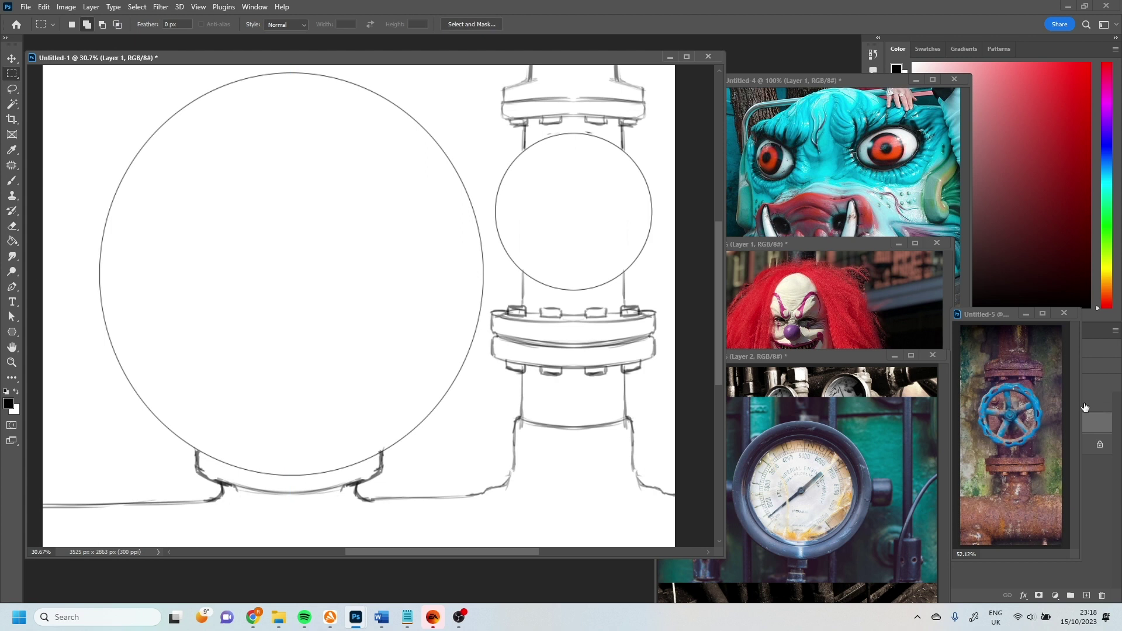
key("ctrl+t")
left_click_drag(291, 73, 288, 82)
key("Return")
Copy the small gauge circle to its own layer and scale the copy down concentrically as the dial edge.
key("ctrl+shift+alt+n")
key("l")
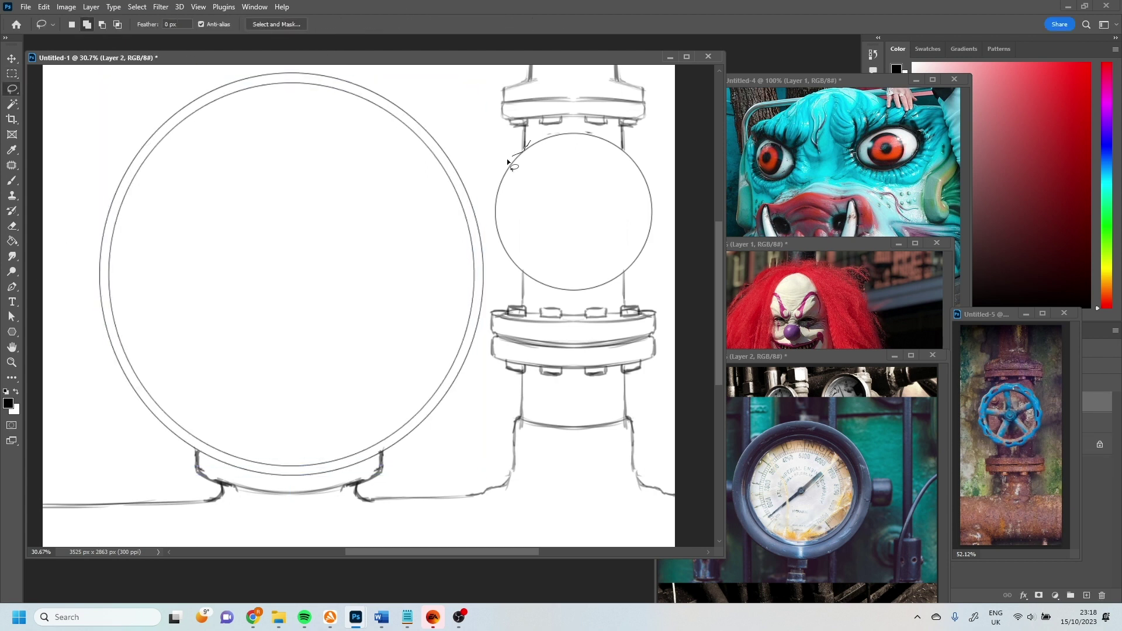
left_click_drag(514, 156, 540, 126)
key("ctrl+j")
key("ctrl+t")
left_click_drag(671, 298, 649, 280)
key("Return")
On a new layer with two-axis symmetry centred on the gauge, draw the dial's tick marks, pointer and inner scale ring.
left_click(12, 180)
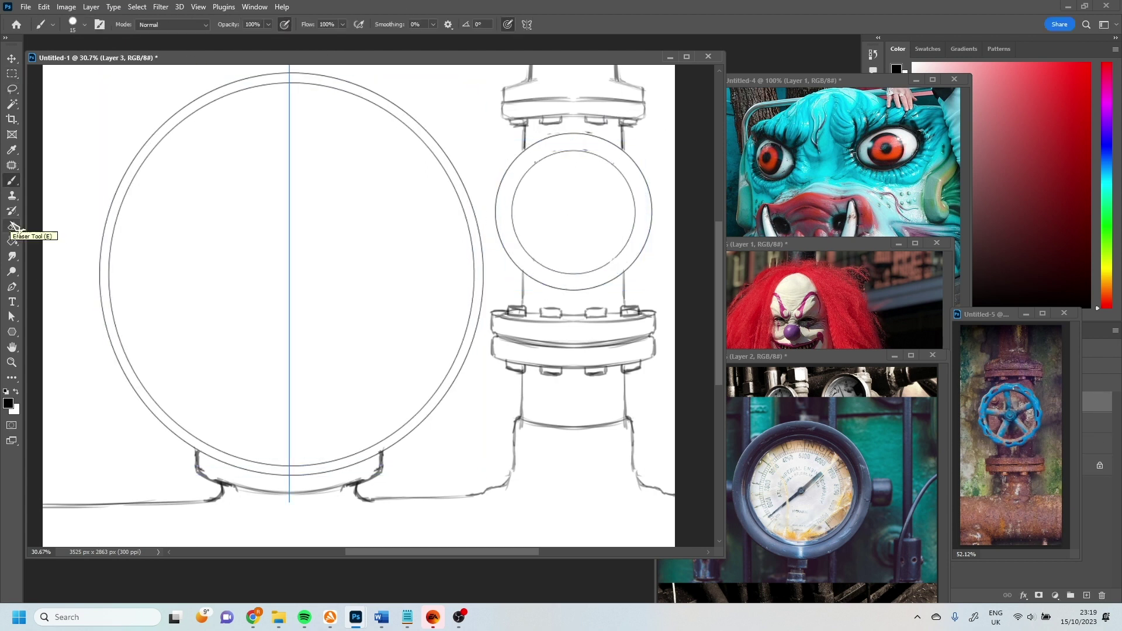
key("ctrl+shift+alt+n")
left_click(527, 24)
left_click(544, 38)
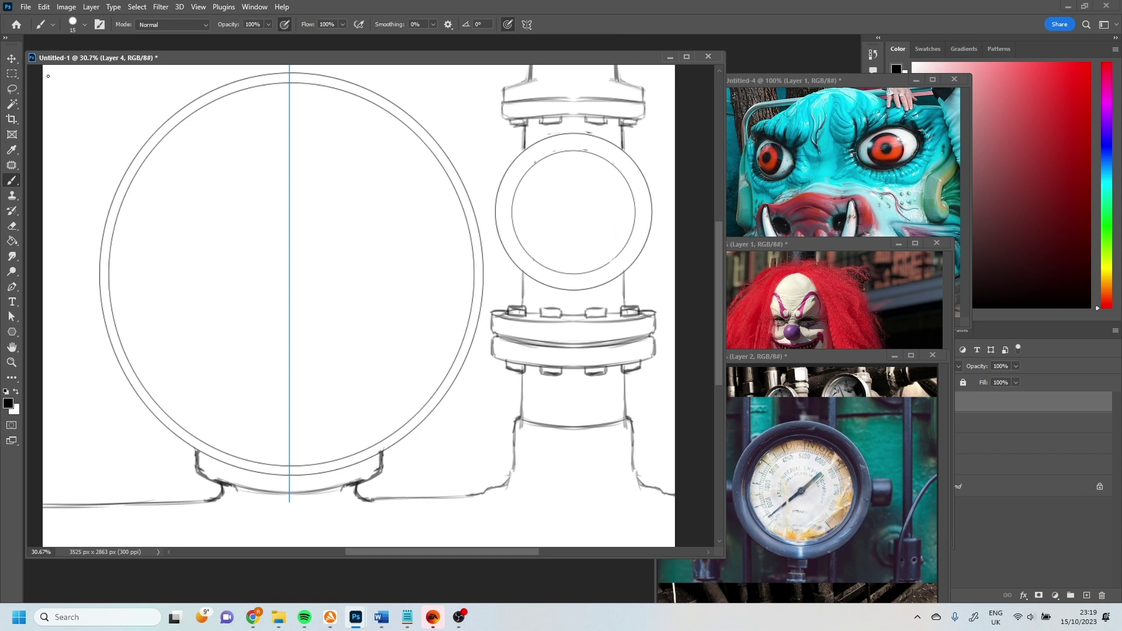
mouse_move(574, 262)
left_mouse_down()
mouse_move(359, 321)
mouse_move(574, 211)
mouse_move(549, 192)
mouse_move(613, 245)
left_mouse_up()
key("Return")
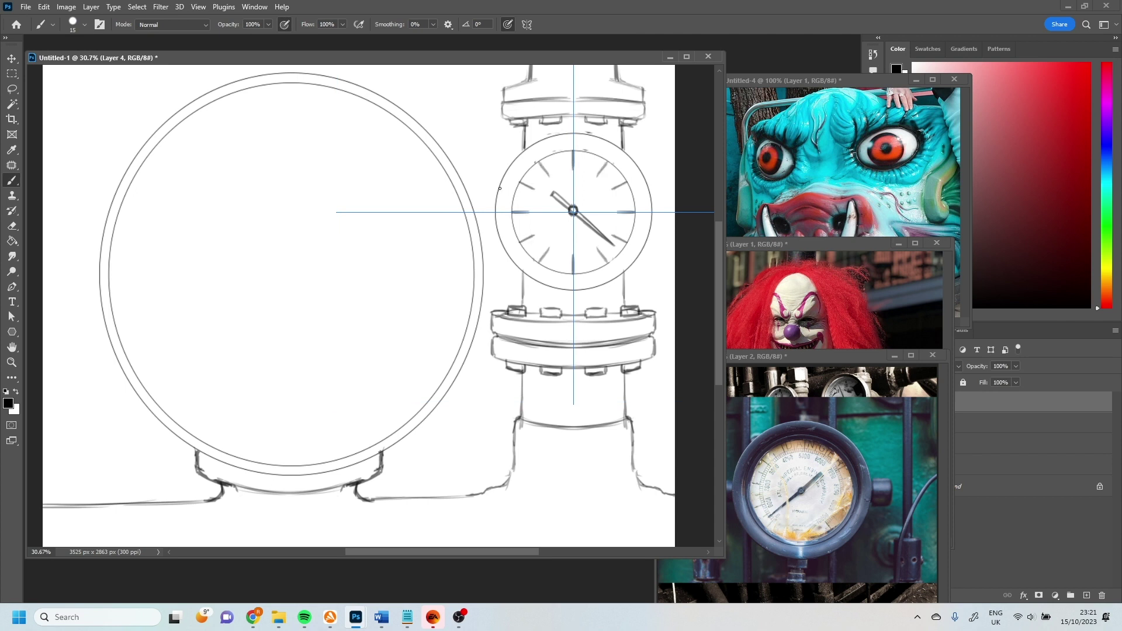
mouse_move(531, 202)
left_mouse_down()
mouse_move(553, 172)
mouse_move(613, 182)
mouse_move(614, 193)
left_mouse_up()
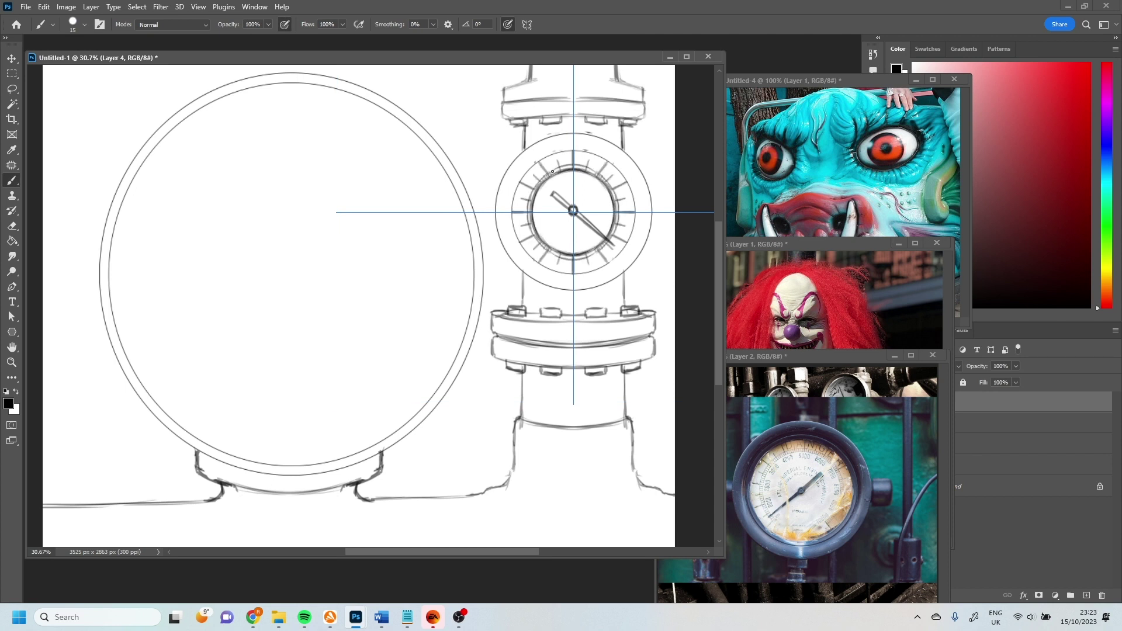
left_click_drag(552, 171, 533, 190)
Turn off the paint symmetry and erase the bottom section of the gauge's scale ring.
left_click(527, 24)
left_click(560, 37)
key("e")
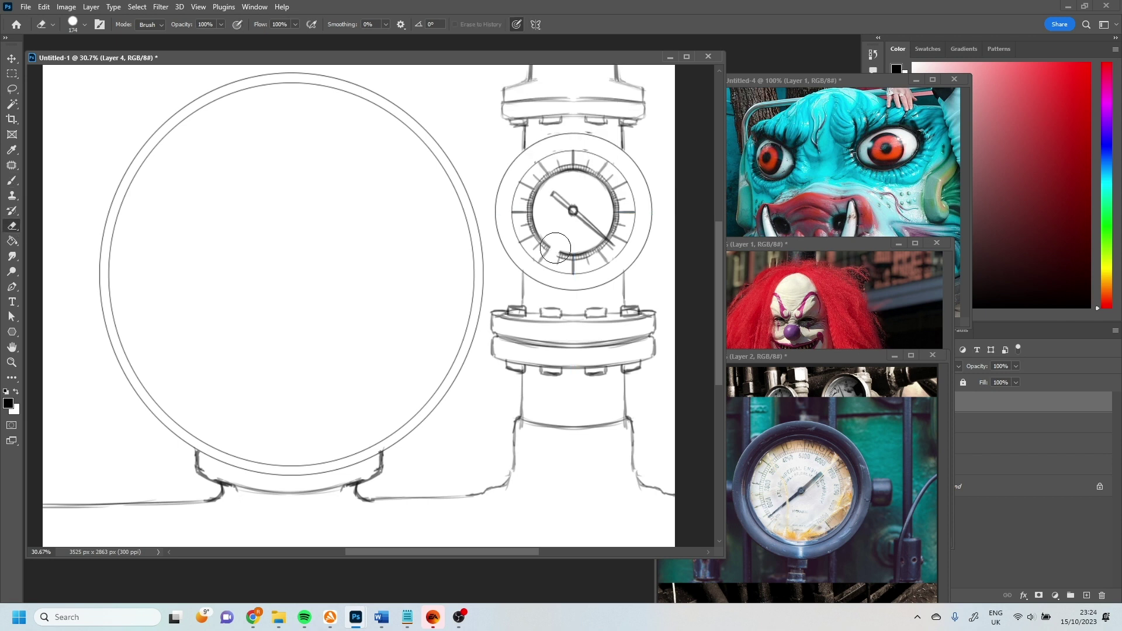
left_click_drag(555, 251, 592, 254)
Letter DANGER around the top of the gauge dial and write the scale numbers inside the ring.
key("b")
left_click_drag(545, 167, 553, 157)
left_click_drag(561, 152, 563, 164)
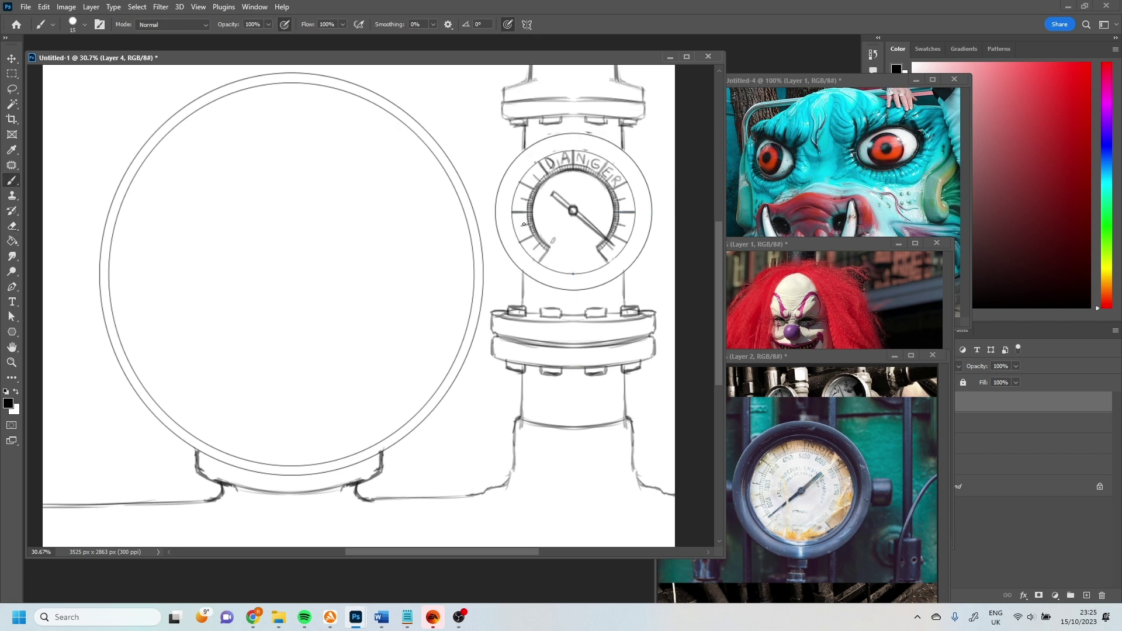
left_click_drag(538, 223, 545, 231)
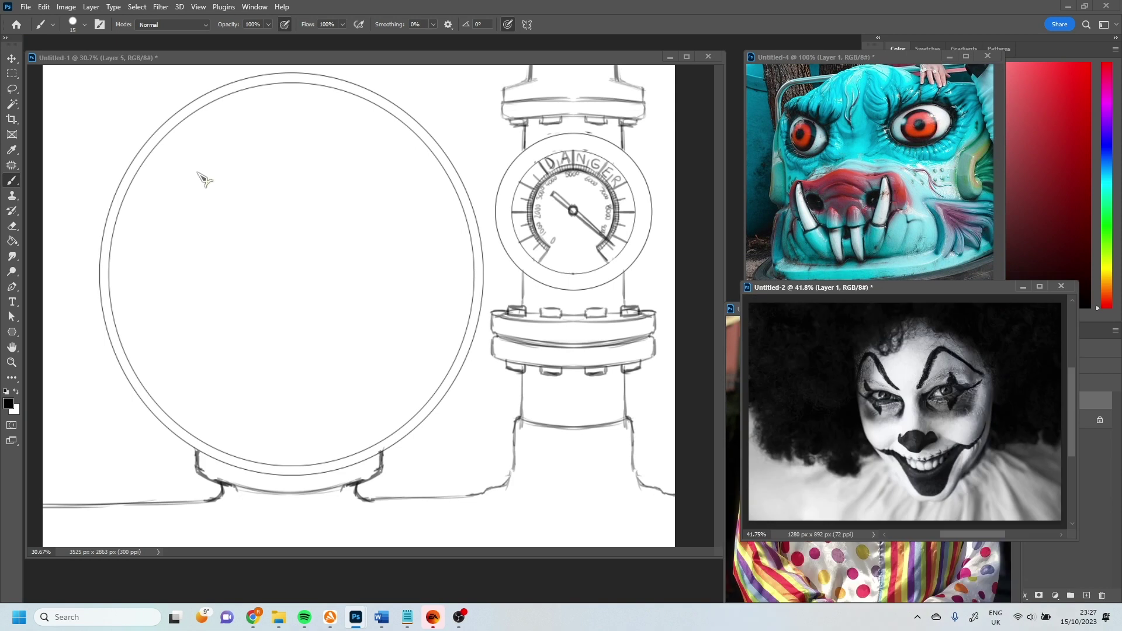
Sketch a rounded head outline inside the large circle, mirrored about a vertical axis through its centre.
mouse_move(200, 175)
left_mouse_down()
mouse_move(196, 158)
mouse_move(192, 185)
left_mouse_up()
mouse_move(175, 229)
left_mouse_down()
mouse_move(271, 326)
mouse_move(269, 397)
left_mouse_up()
left_click_drag(291, 123, 291, 403)
left_click_drag(291, 86, 291, 470)
left_click_drag(175, 169, 202, 339)
left_click_drag(403, 169, 383, 339)
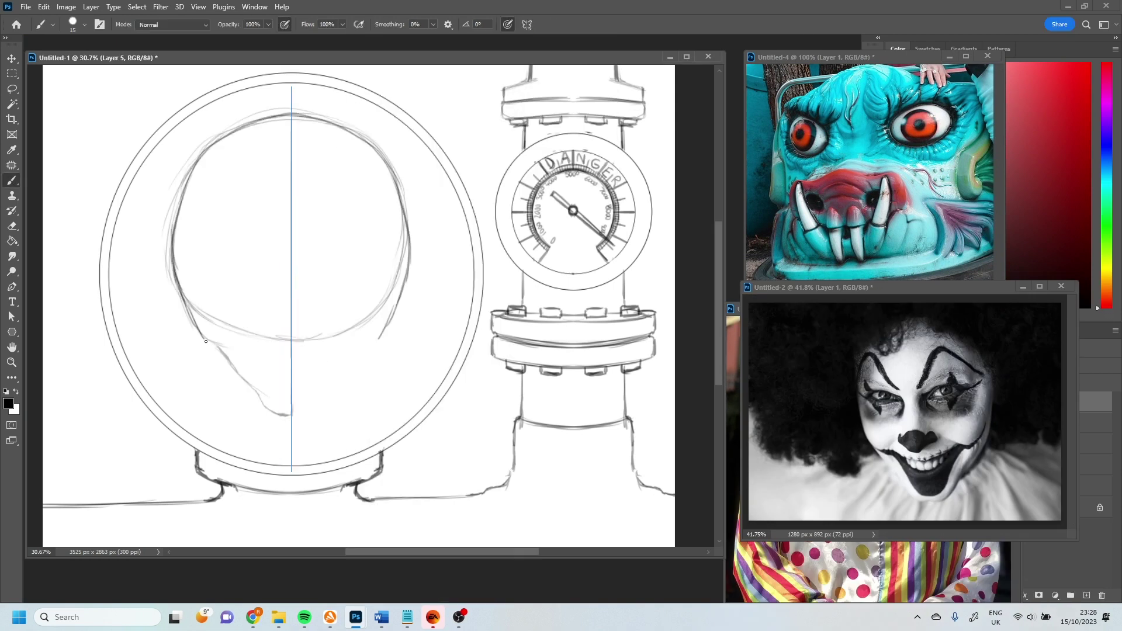
Sketch the head's tapered jaw down to the chin and erase its rough construction lines.
left_click_drag(193, 315, 248, 386)
left_click_drag(389, 316, 333, 386)
left_click_drag(234, 374, 347, 421)
key("e")
left_click_drag(280, 393, 257, 410)
Draw the mirrored almond eyes with under-eye creases and firm up the cheek and jaw lines.
key("b")
mouse_move(205, 334)
left_mouse_down()
mouse_move(206, 348)
mouse_move(260, 307)
left_mouse_up()
mouse_move(198, 292)
left_mouse_down()
mouse_move(219, 311)
mouse_move(263, 275)
left_mouse_up()
left_click_drag(235, 361, 289, 415)
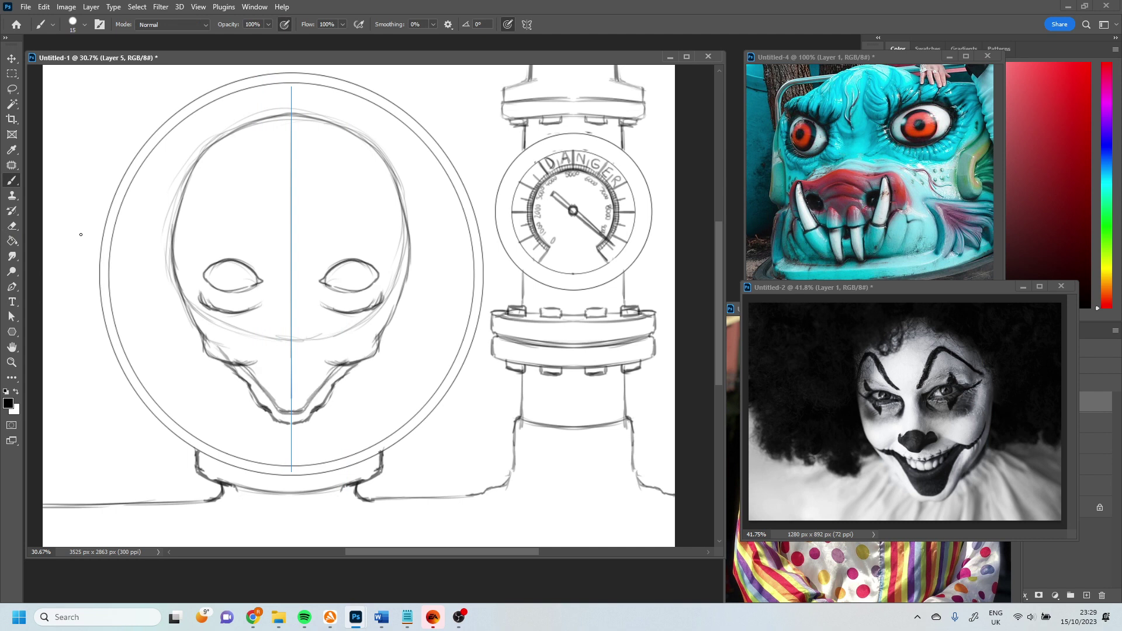
Redraw the jaw wider and longer and add mirrored arched clown eyebrows above the eyes.
key("e")
mouse_move(193, 325)
left_mouse_down()
mouse_move(247, 366)
mouse_move(289, 440)
left_mouse_up()
key("b")
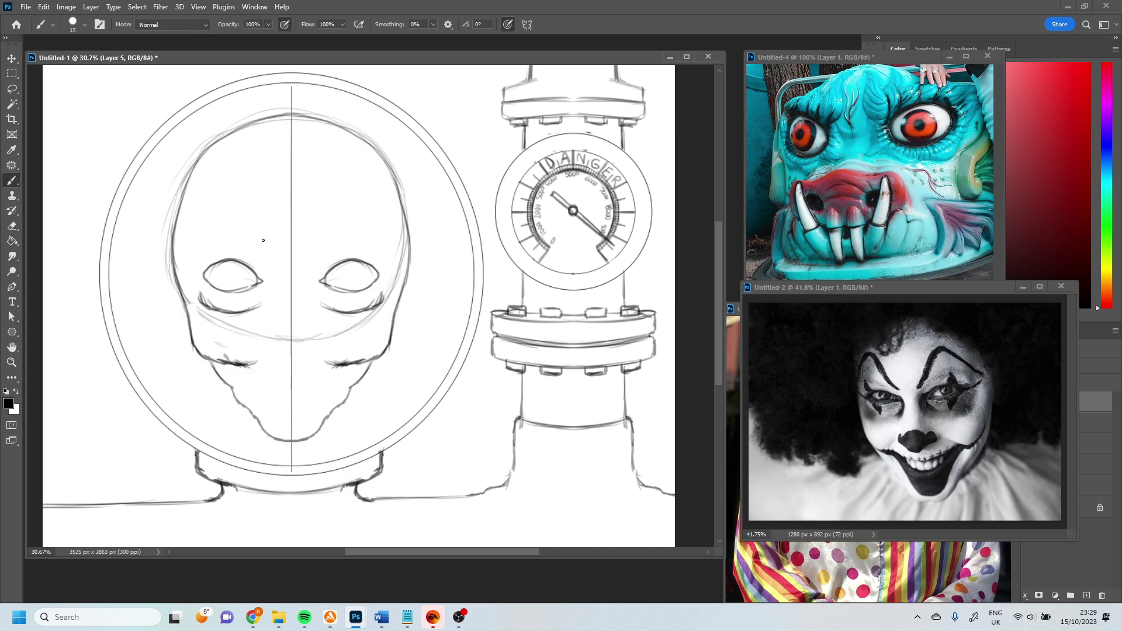
left_click_drag(193, 246, 263, 253)
left_click_drag(218, 199, 263, 248)
Draw the open mouth with long fangs and a large round clown nose above it.
left_click_drag(246, 365, 289, 381)
left_click_drag(258, 359, 276, 401)
mouse_move(278, 413)
left_mouse_down()
mouse_move(284, 388)
mouse_move(282, 412)
left_mouse_up()
left_click_drag(247, 374, 269, 424)
mouse_move(291, 282)
left_mouse_down()
mouse_move(254, 339)
mouse_move(274, 339)
left_mouse_up()
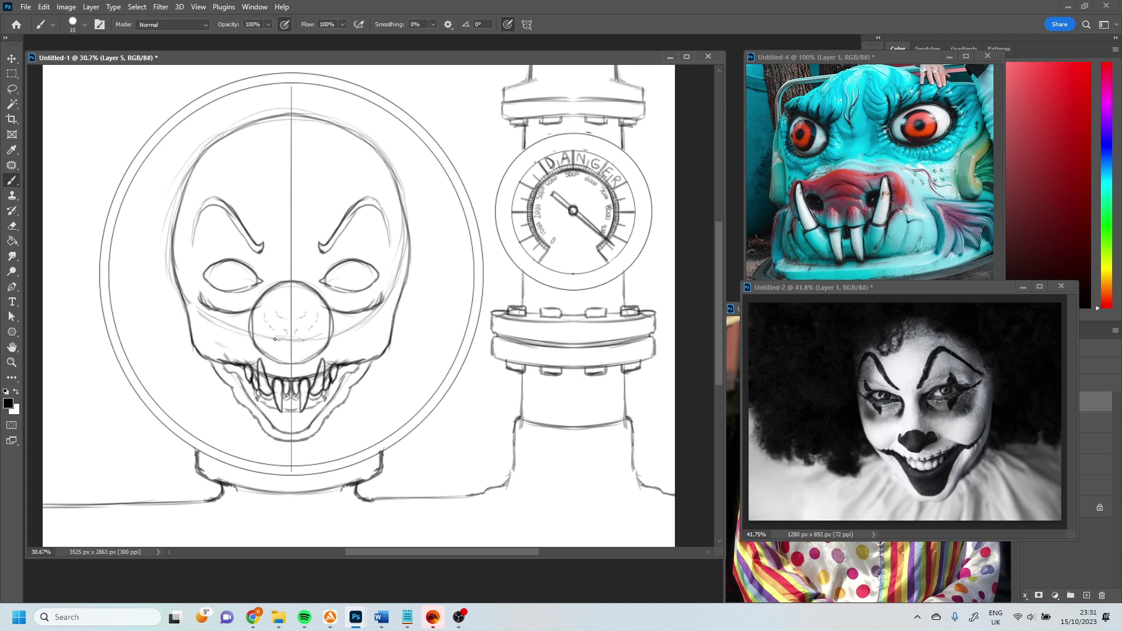
Add frown creases, brow shading and pupils around the clown's eyes and shift the clown reference image aside.
left_click_drag(271, 266, 260, 252)
mouse_move(240, 202)
left_mouse_down()
mouse_move(255, 253)
mouse_move(199, 213)
left_mouse_up()
mouse_move(231, 279)
left_mouse_down()
mouse_move(228, 261)
mouse_move(244, 275)
mouse_move(219, 273)
mouse_move(239, 285)
mouse_move(193, 279)
mouse_move(202, 270)
left_mouse_up()
left_click_drag(935, 287, 1011, 303)
key("ctrl+z")
key("ctrl+z")
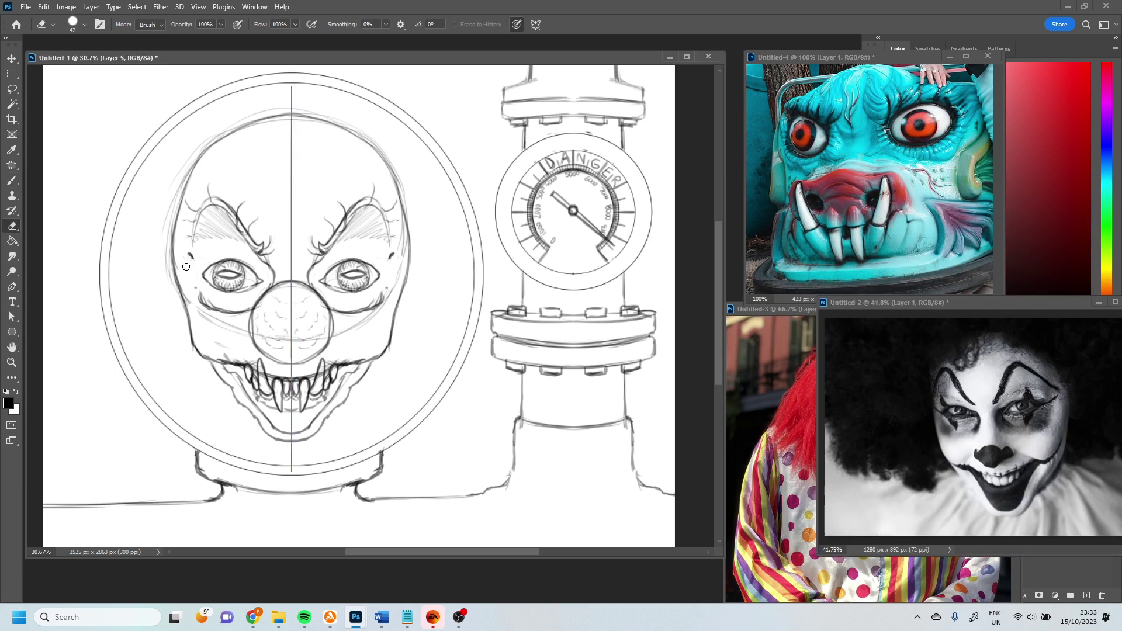
mouse_move(217, 261)
left_mouse_down()
mouse_move(229, 259)
mouse_move(237, 301)
mouse_move(233, 257)
left_mouse_up()
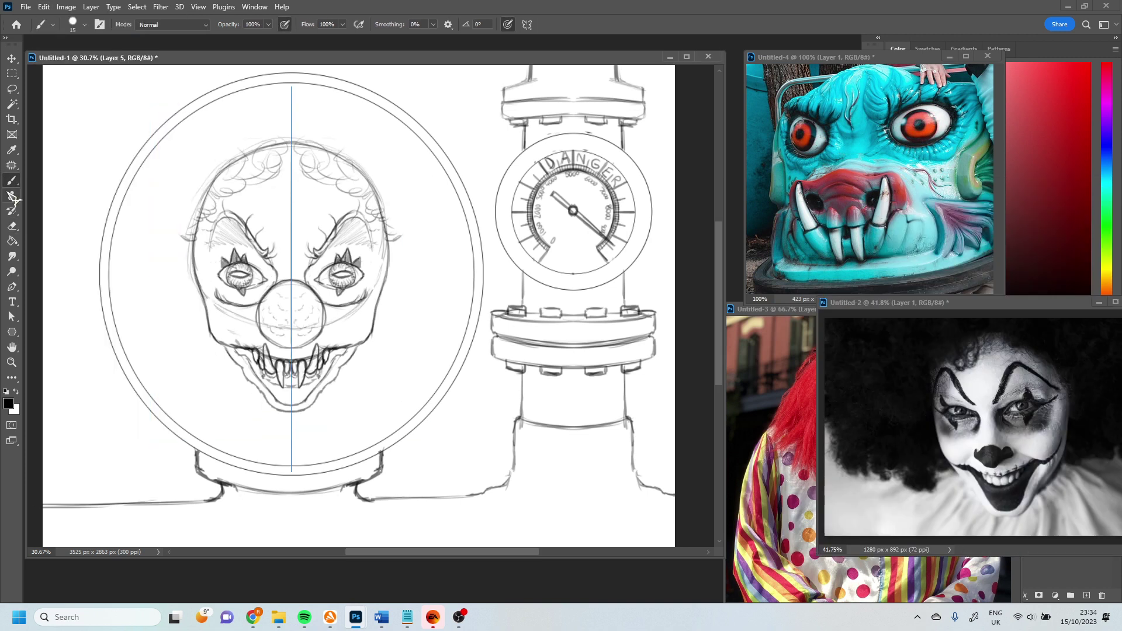
Sketch the clown's curly hair around the head and the puffy shoulders and neckline below it.
left_click_drag(158, 263, 123, 213)
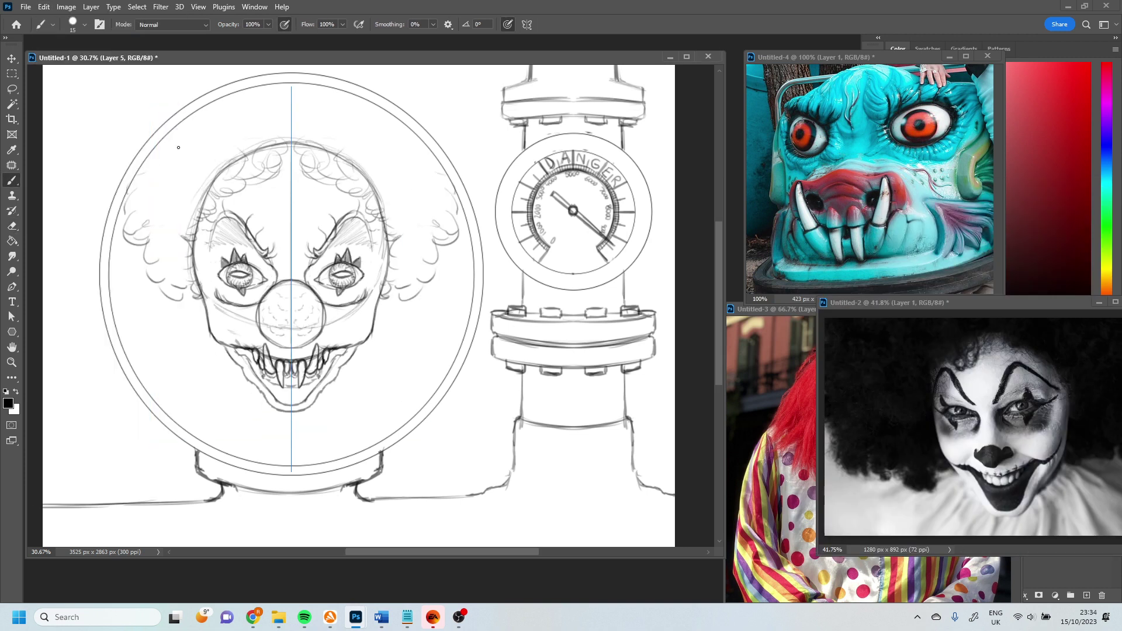
left_click_drag(231, 129, 178, 146)
left_click_drag(245, 116, 264, 101)
left_click_drag(140, 255, 234, 403)
mouse_move(111, 275)
left_mouse_down()
mouse_move(175, 380)
mouse_move(289, 444)
left_mouse_up()
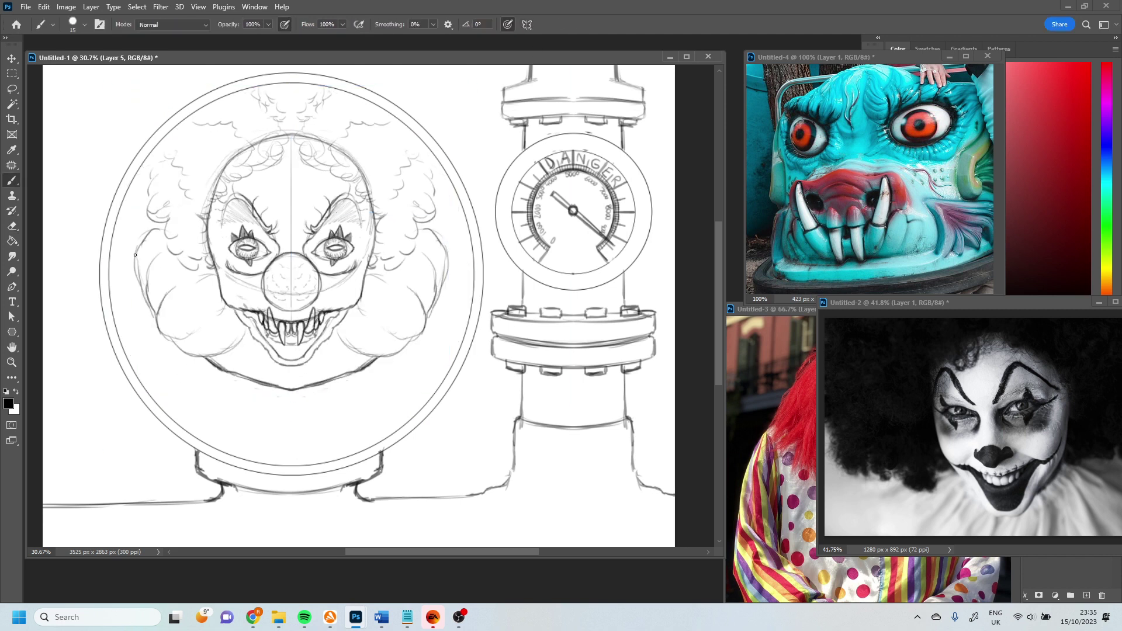
Erase part of the left sleeve and rough in a forearm reaching forward across the chest.
key("e")
left_click_drag(231, 356, 217, 317)
key("b")
left_click_drag(158, 380, 269, 430)
left_click_drag(292, 468, 182, 435)
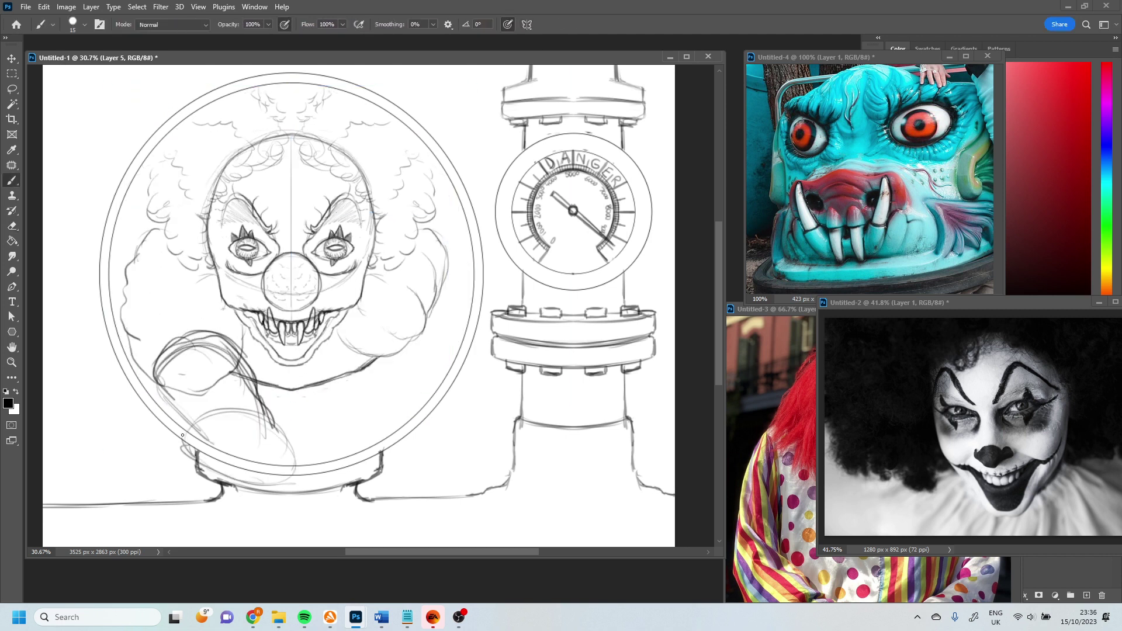
Erase the rough forearm and sketch a hand shape in front of the clown's chest.
key("e")
mouse_move(237, 351)
left_mouse_down()
mouse_move(164, 374)
mouse_move(280, 491)
left_mouse_up()
key("b")
mouse_move(234, 444)
left_mouse_down()
mouse_move(310, 403)
mouse_move(281, 438)
left_mouse_up()
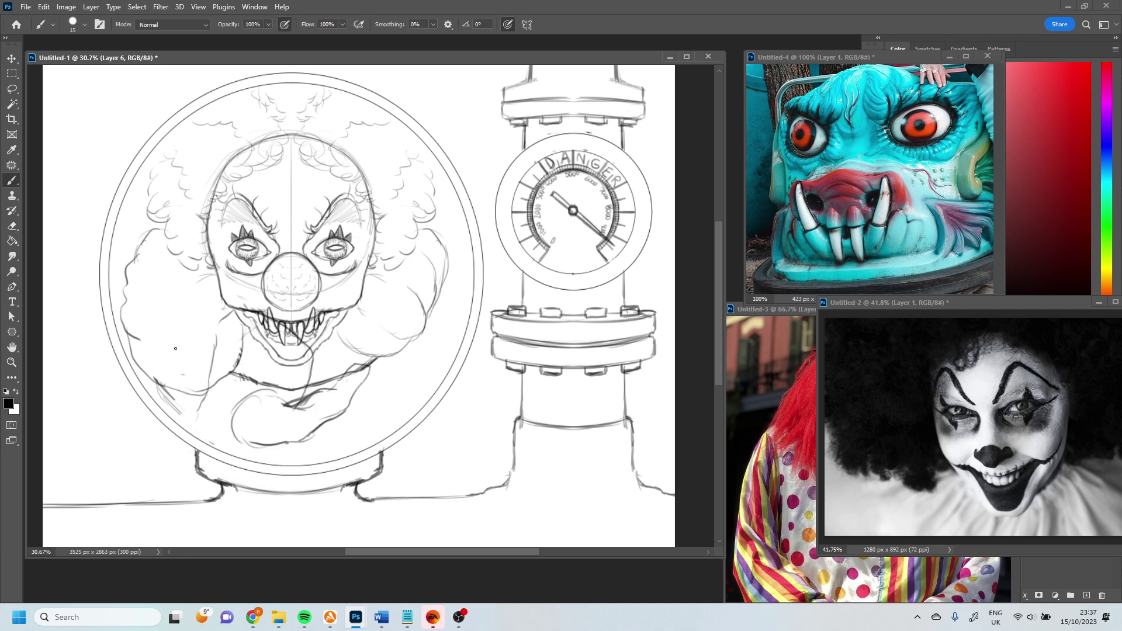
Rework the hand into an open palm with a thumb and draw bent fingers across the clown's face.
key("e")
mouse_move(351, 362)
left_mouse_down()
mouse_move(292, 438)
mouse_move(306, 402)
mouse_move(337, 457)
left_mouse_up()
key("b")
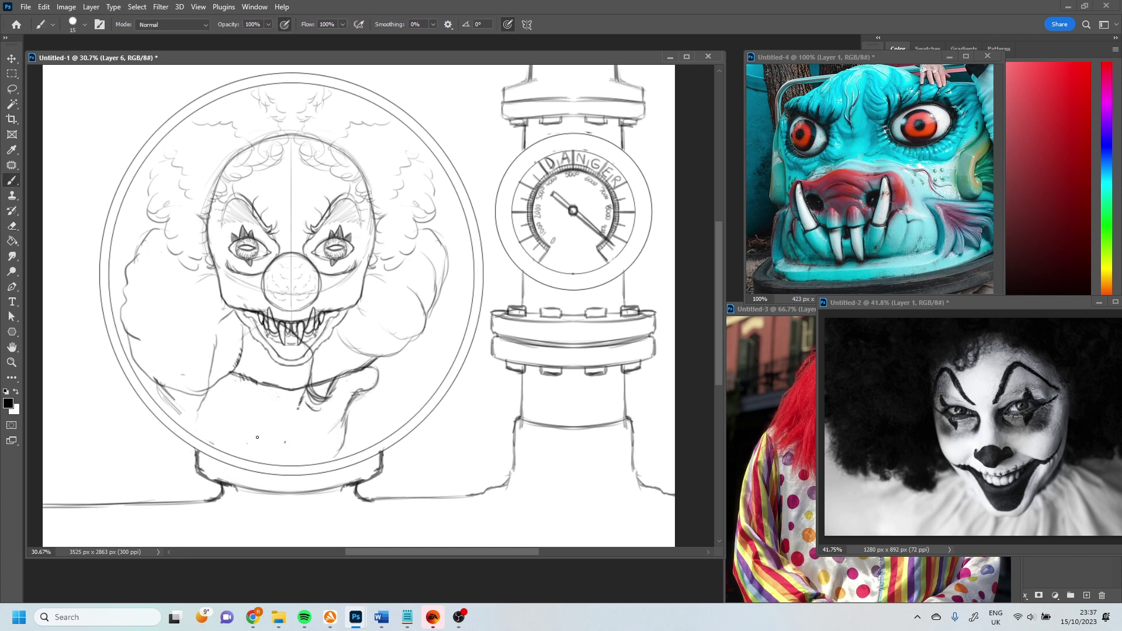
mouse_move(316, 357)
left_mouse_down()
mouse_move(336, 304)
mouse_move(295, 316)
mouse_move(295, 252)
mouse_move(254, 273)
left_mouse_up()
key("F7")
left_click_drag(260, 313, 233, 301)
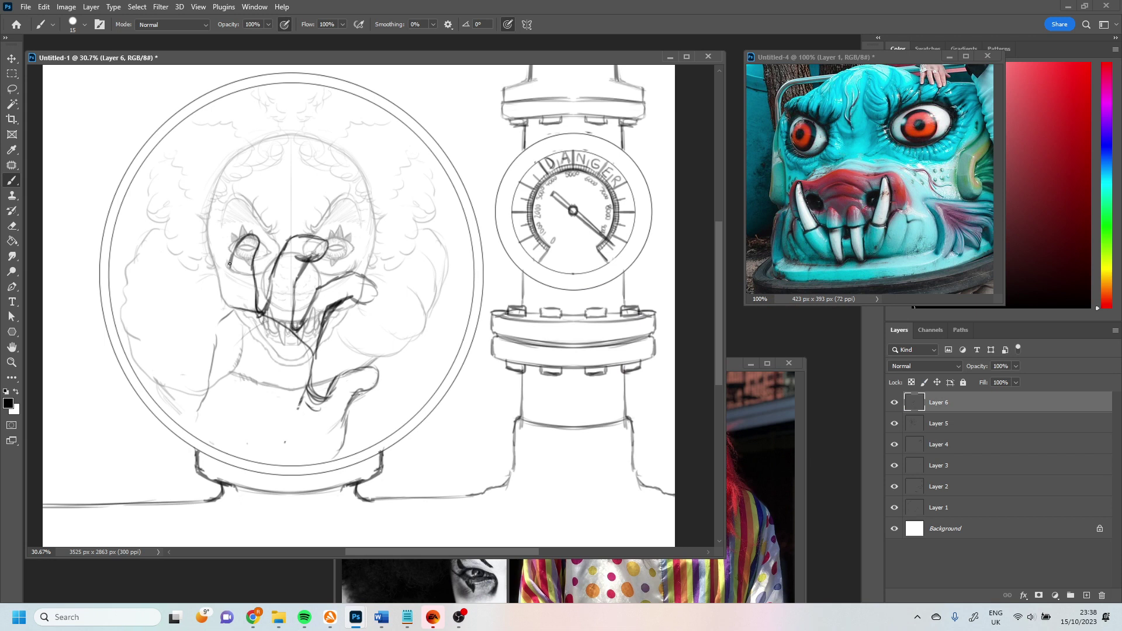
Draw the outer finger's edge and delete a lassoed part of it.
mouse_move(240, 263)
left_mouse_down()
mouse_move(187, 303)
mouse_move(214, 348)
left_mouse_up()
key("l")
mouse_move(238, 329)
left_mouse_down()
mouse_move(200, 358)
mouse_move(237, 327)
mouse_move(204, 338)
left_mouse_up()
key("Delete")
key("ctrl+d")
key("b")
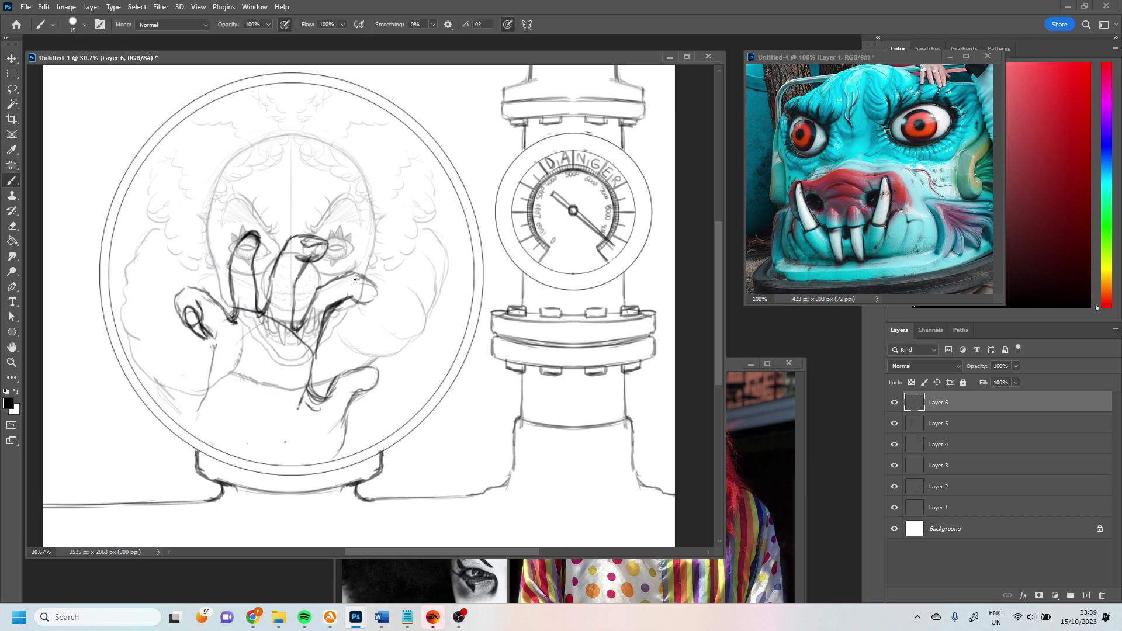
Refine the fingertip and thumb and draw both sides of the hand's palm down to the wrist.
left_click_drag(355, 281, 374, 297)
left_click_drag(374, 380, 400, 370)
left_click_drag(205, 339, 199, 380)
left_click_drag(345, 412, 292, 459)
left_click_drag(215, 379, 192, 438)
left_click_drag(344, 415, 295, 455)
Hide Layer 5 and add pointed claws to the hand's fingertips.
left_click(894, 423)
mouse_move(245, 234)
left_mouse_down()
mouse_move(259, 236)
mouse_move(266, 213)
left_mouse_up()
left_click_drag(301, 237, 336, 257)
left_click_drag(354, 278, 377, 310)
Transform the lassoed index finger and rework the little finger's outline.
key("e")
left_click_drag(178, 289, 201, 327)
key("l")
left_click_drag(225, 205, 228, 321)
key("ctrl+t")
left_click_drag(257, 199, 233, 202)
left_click(576, 28)
key("b")
mouse_move(234, 246)
left_mouse_down()
mouse_move(260, 318)
mouse_move(178, 351)
left_mouse_up()
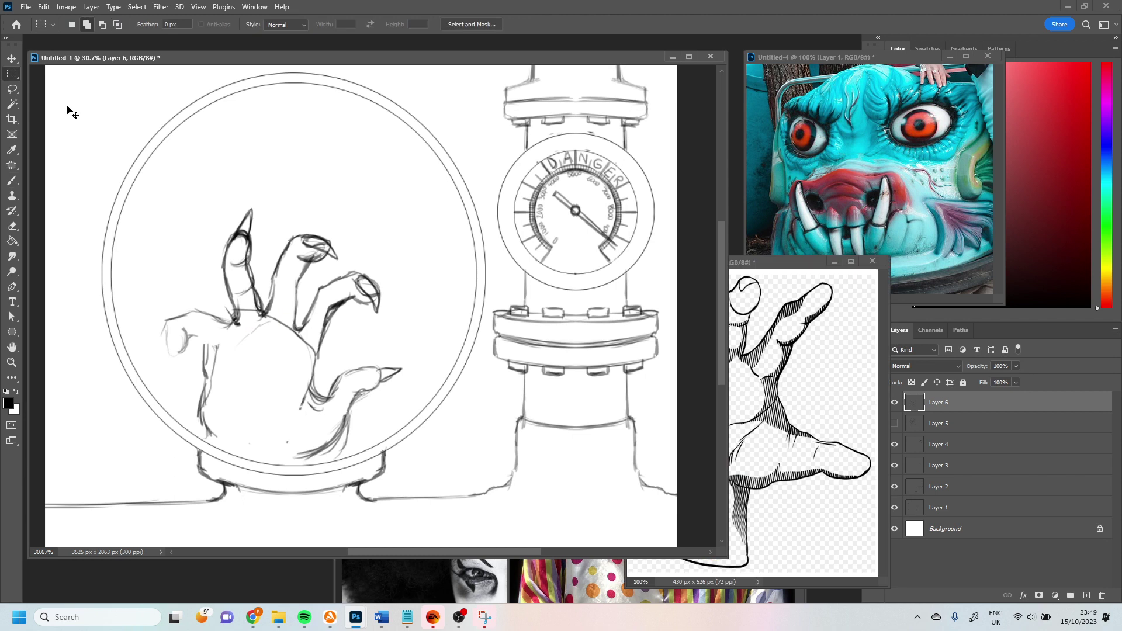
Erase the whole hand sketch and arrange the hand reference image beside the drawing.
left_click_drag(351, 293, 359, 463)
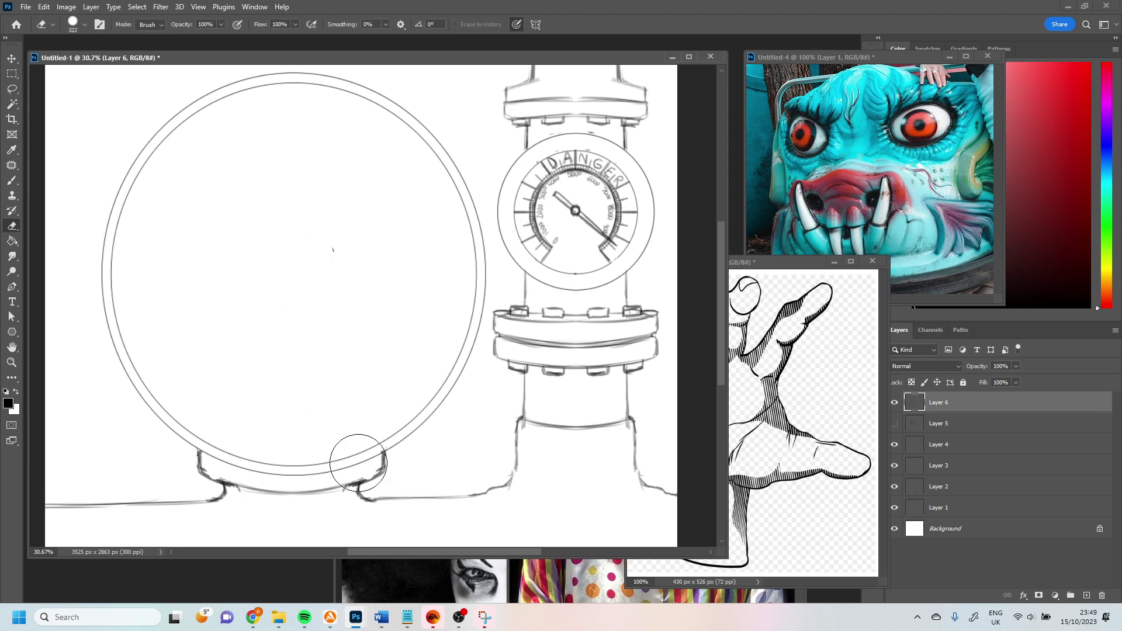
left_click_drag(778, 261, 844, 265)
left_click_drag(729, 303, 696, 304)
Sketch a new hand from the reference, starting with the clawed thumb and the raised index finger.
key("b")
mouse_move(275, 322)
left_mouse_down()
mouse_move(307, 350)
mouse_move(380, 348)
mouse_move(301, 231)
mouse_move(325, 153)
mouse_move(273, 202)
mouse_move(242, 265)
mouse_move(240, 213)
left_mouse_up()
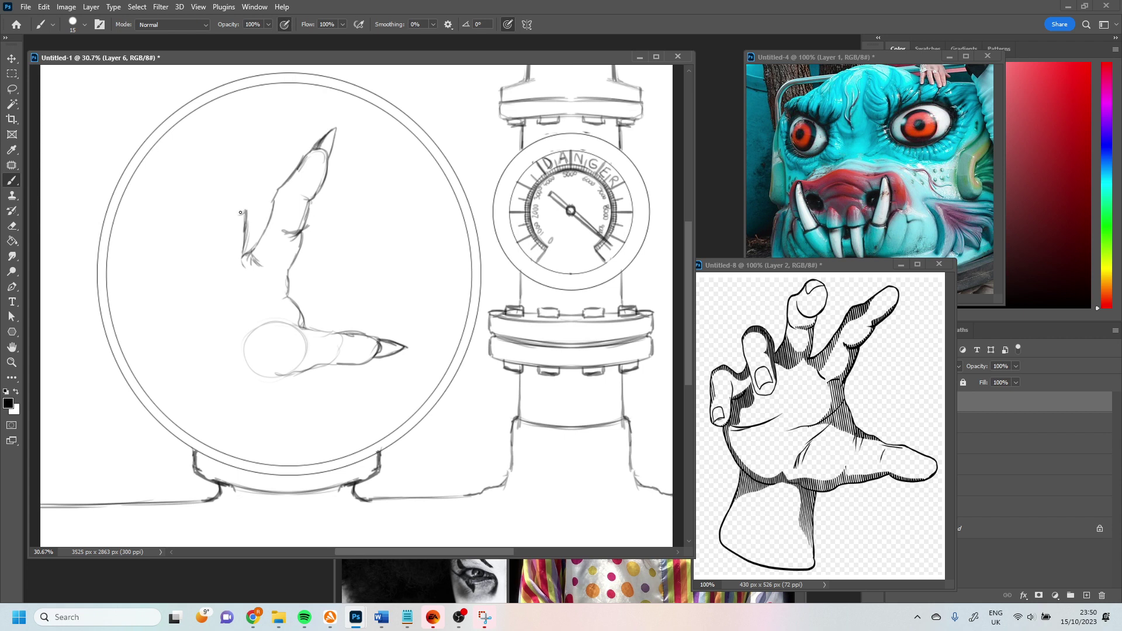
Draw the hand's bent middle, ring and little fingers following the reference.
mouse_move(217, 175)
left_mouse_down()
mouse_move(252, 186)
mouse_move(211, 199)
left_mouse_up()
mouse_move(226, 214)
left_mouse_down()
mouse_move(249, 187)
mouse_move(201, 258)
left_mouse_up()
mouse_move(203, 252)
left_mouse_down()
mouse_move(159, 234)
mouse_move(202, 310)
left_mouse_up()
mouse_move(161, 239)
left_mouse_down()
mouse_move(176, 281)
mouse_move(123, 286)
mouse_move(143, 349)
left_mouse_up()
left_click_drag(157, 339, 153, 303)
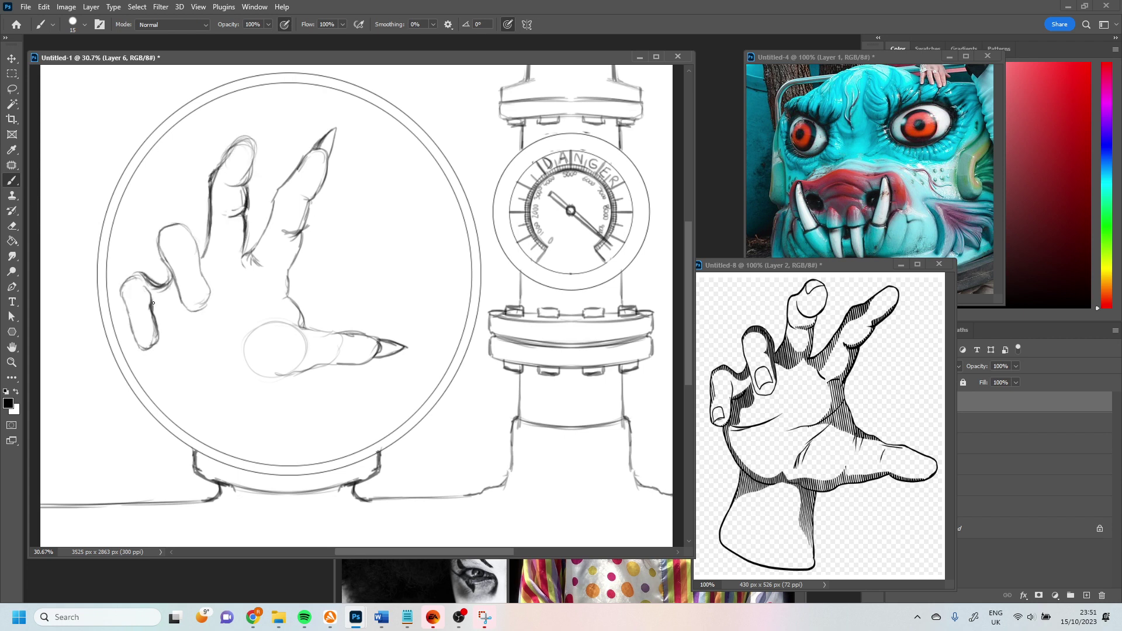
Outline the palm's lower edge and thumb and add pointed claws to the remaining fingers.
left_click_drag(152, 357, 283, 377)
left_click_drag(304, 330, 383, 351)
left_click_drag(196, 287, 205, 318)
left_click_drag(153, 323, 137, 363)
mouse_move(257, 117)
left_mouse_down()
mouse_move(234, 144)
mouse_move(239, 187)
left_mouse_up()
left_click_drag(239, 141, 220, 166)
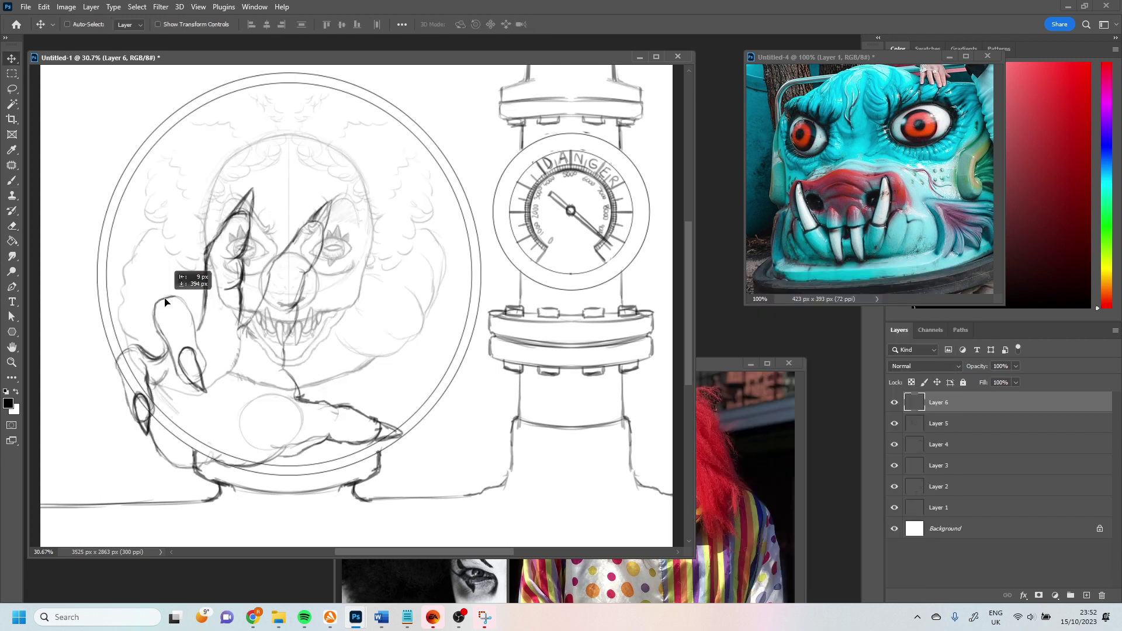
Scale down, rotate and reposition the hand sketch over the clown's lower left side.
key("ctrl+t")
mouse_move(164, 302)
left_mouse_down()
mouse_move(298, 199)
mouse_move(234, 304)
mouse_move(156, 208)
mouse_move(166, 225)
left_mouse_up()
left_click_drag(199, 263, 140, 225)
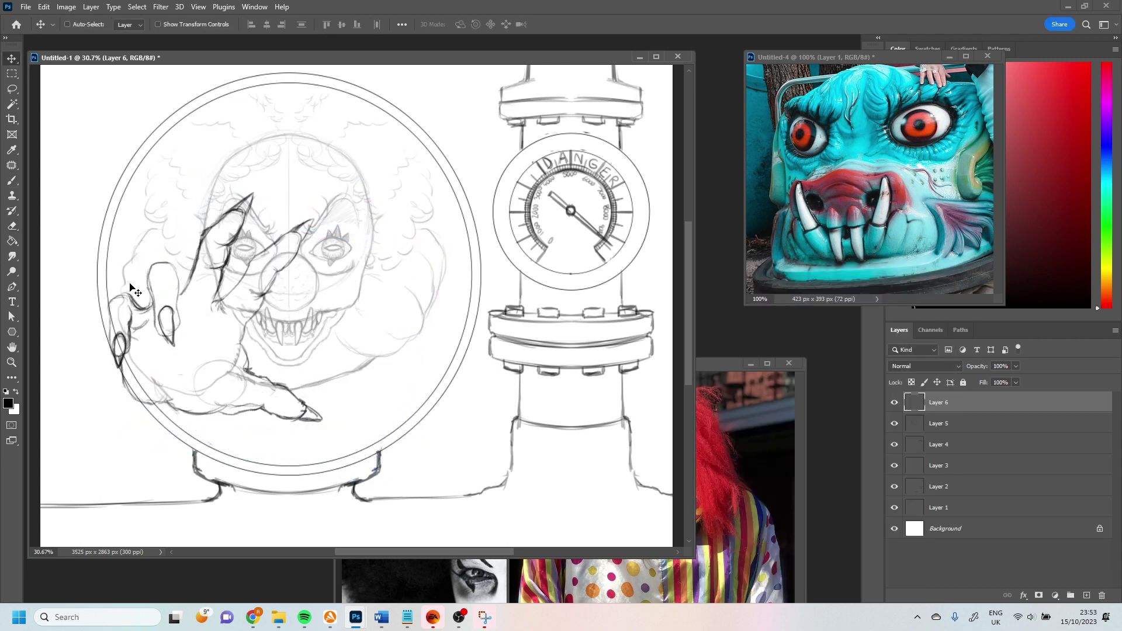
Fade the hand sketch to 42% opacity, and on a new layer ink the thumb and the outer edge of the index finger.
key("Return")
key("ctrl+shift+alt+n")
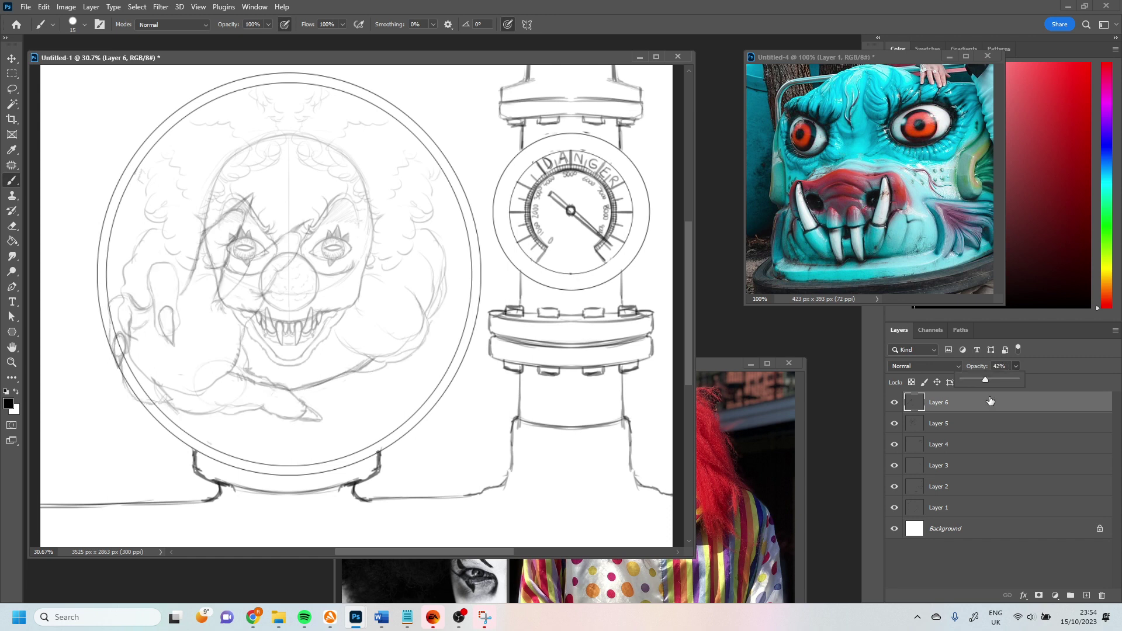
scroll(162, 225, "up", 3)
left_click_drag(402, 222, 345, 336)
scroll(345, 336, "down", 2)
mouse_move(350, 257)
left_mouse_down()
mouse_move(304, 351)
mouse_move(416, 490)
left_mouse_up()
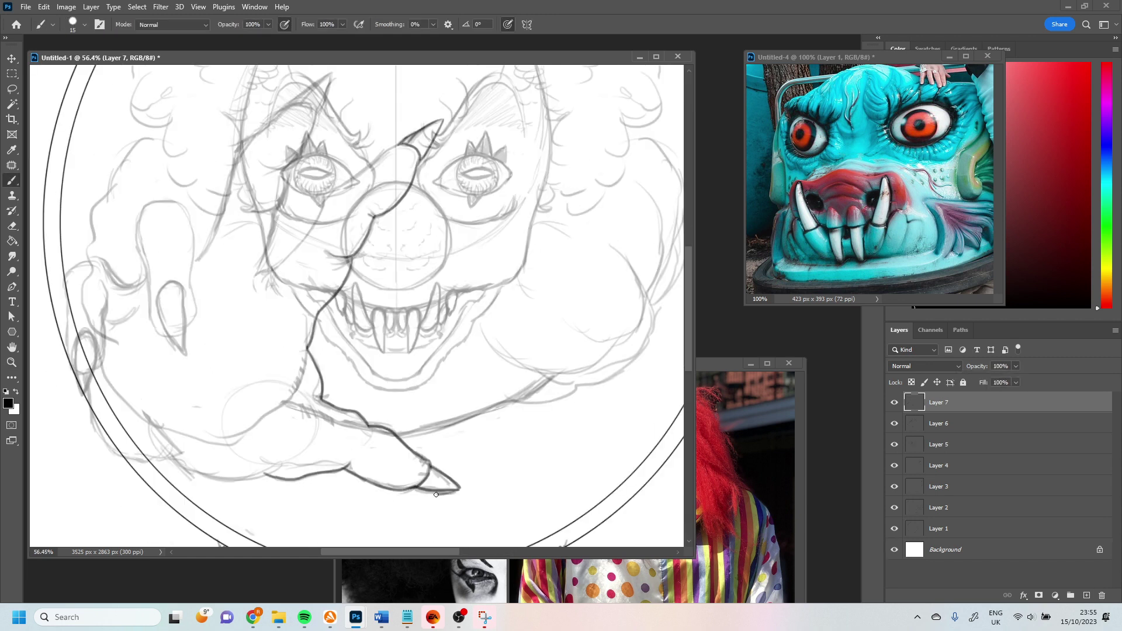
Ink the remaining contours of the two raised fingers over the clown's face, including the pointed claws and knuckle folds.
mouse_move(258, 275)
left_mouse_down()
mouse_move(324, 198)
mouse_move(399, 143)
left_mouse_up()
mouse_move(330, 73)
left_mouse_down()
mouse_move(277, 115)
mouse_move(196, 261)
left_mouse_up()
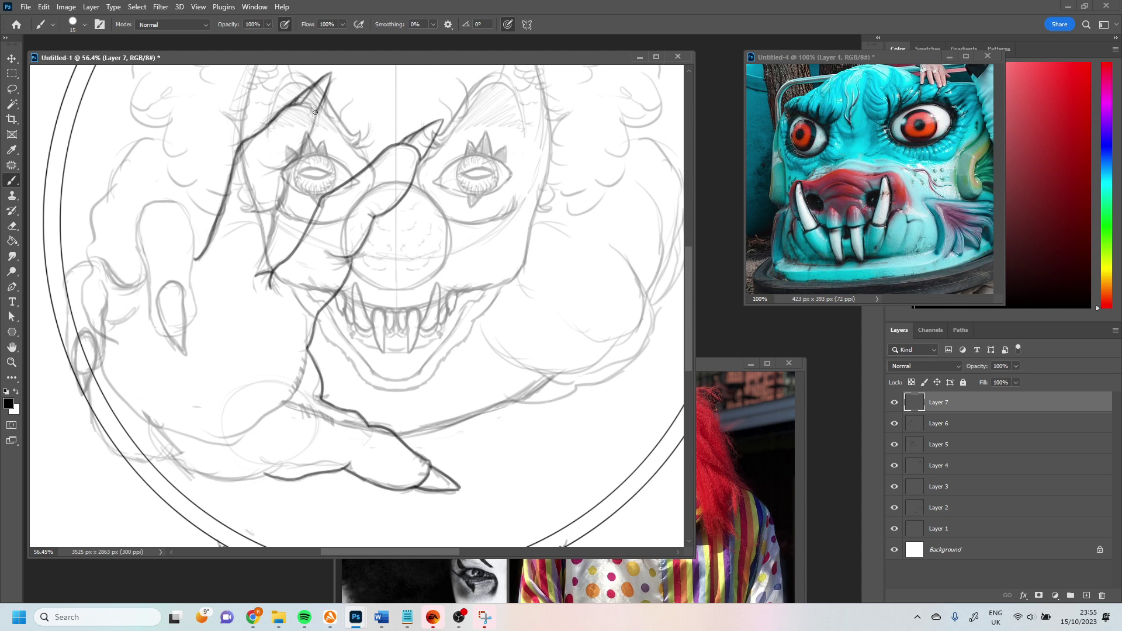
mouse_move(319, 102)
left_mouse_down()
mouse_move(258, 276)
mouse_move(323, 286)
left_mouse_up()
mouse_move(249, 215)
left_mouse_down()
mouse_move(203, 239)
mouse_move(247, 365)
mouse_move(250, 217)
left_mouse_up()
Ink the two bent outer fingers with their claws and trace the palm's lower edge towards the thumb.
mouse_move(205, 266)
left_mouse_down()
mouse_move(196, 298)
mouse_move(132, 285)
mouse_move(144, 406)
left_mouse_up()
key("ctrl+z")
left_click_drag(171, 327, 146, 407)
left_click_drag(202, 324, 175, 335)
left_click_drag(170, 380, 339, 456)
key("ctrl+z")
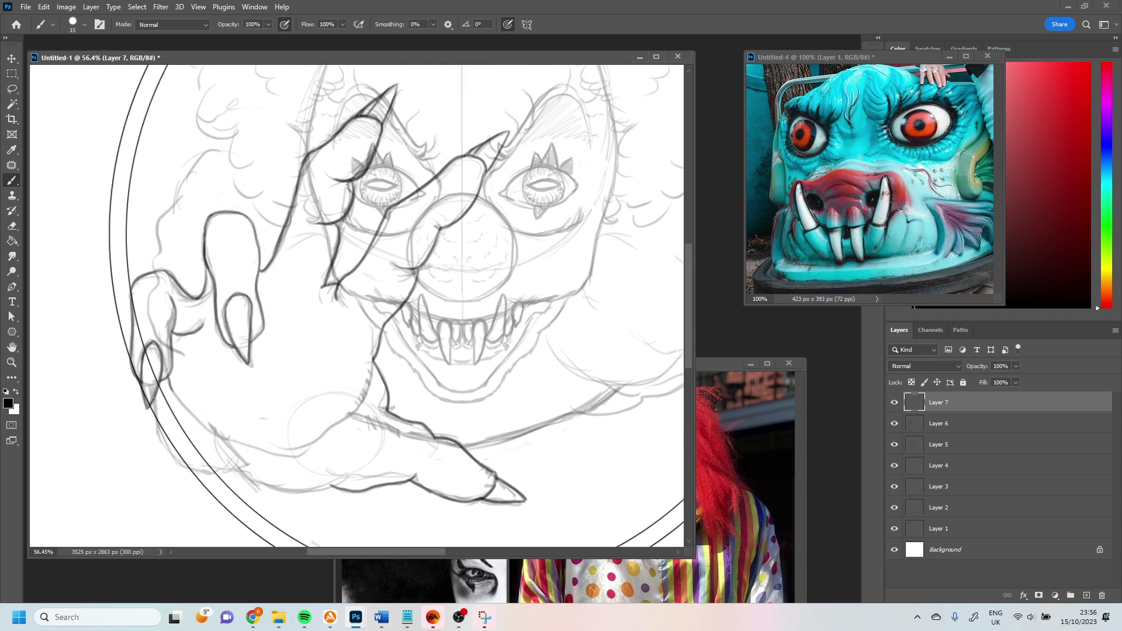
left_click_drag(152, 404, 275, 488)
left_click_drag(275, 488, 350, 476)
With a finer brush, outline the clown's round nose and the spiky arched brow above the uncovered eye.
left_click(85, 25)
left_click_drag(500, 205, 319, 253)
mouse_move(319, 252)
left_mouse_down()
mouse_move(331, 320)
mouse_move(238, 327)
left_mouse_up()
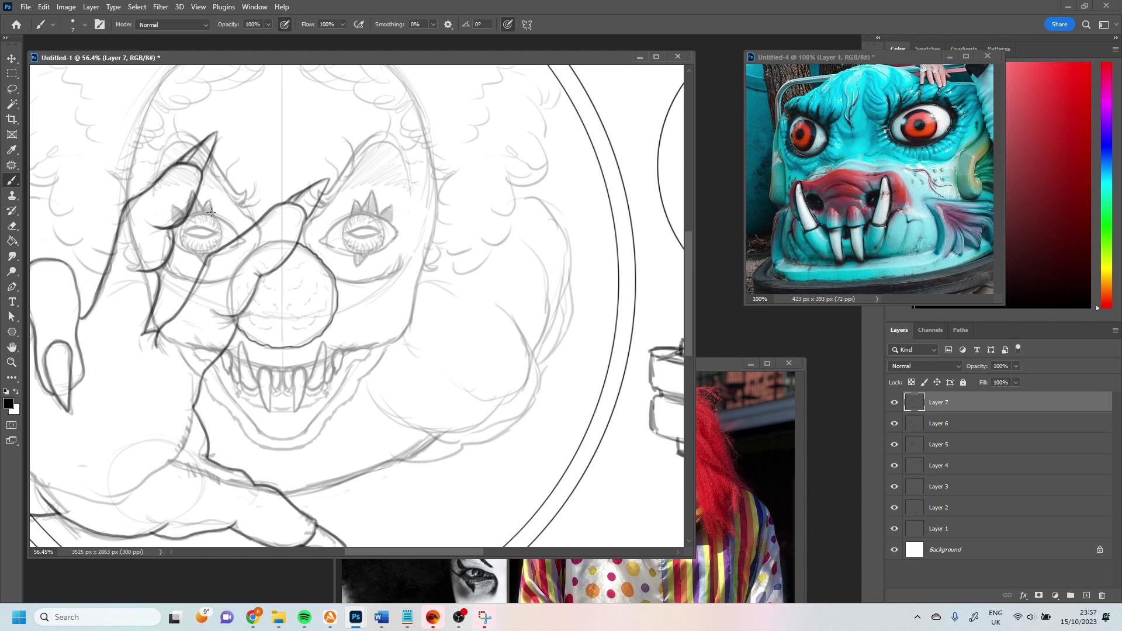
left_click_drag(320, 205, 409, 190)
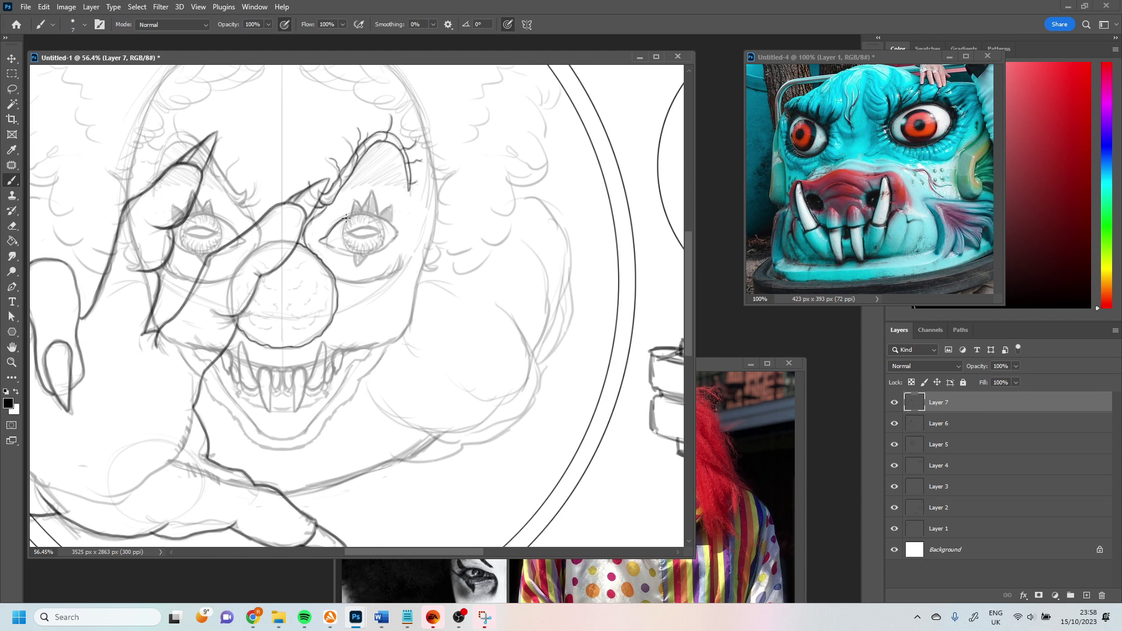
Ink both eyes with slit pupils, lash spikes and wrinkled lower lids, plus the brow behind the raised fingers.
left_click_drag(320, 241, 397, 236)
mouse_move(362, 217)
left_mouse_down()
mouse_move(371, 252)
mouse_move(381, 233)
left_mouse_up()
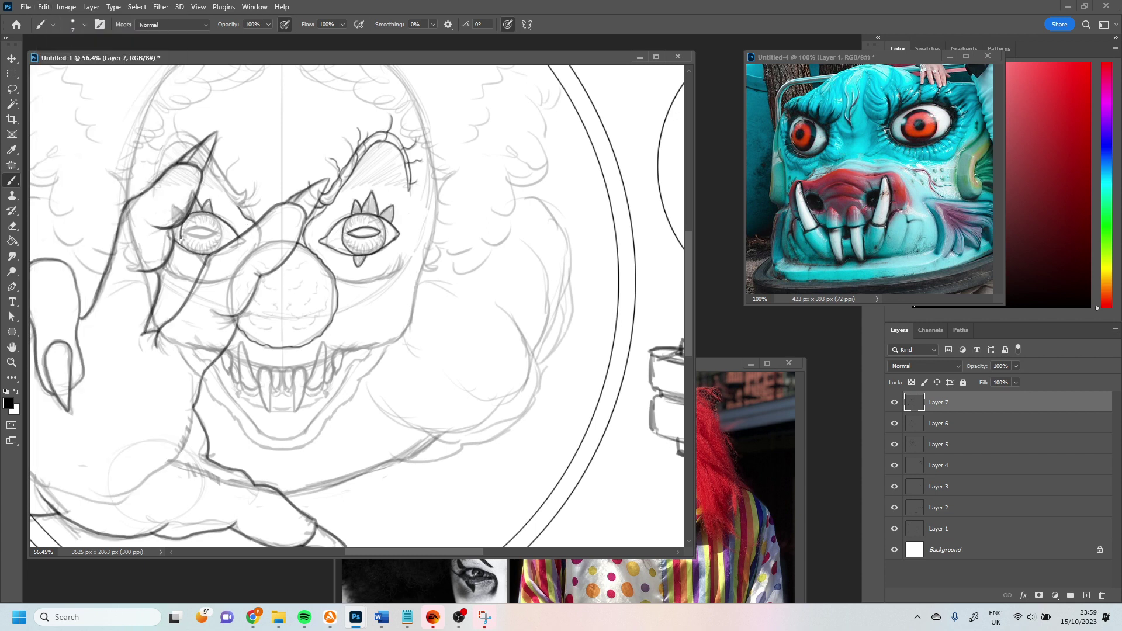
left_click_drag(183, 235, 201, 252)
left_click_drag(185, 234, 220, 233)
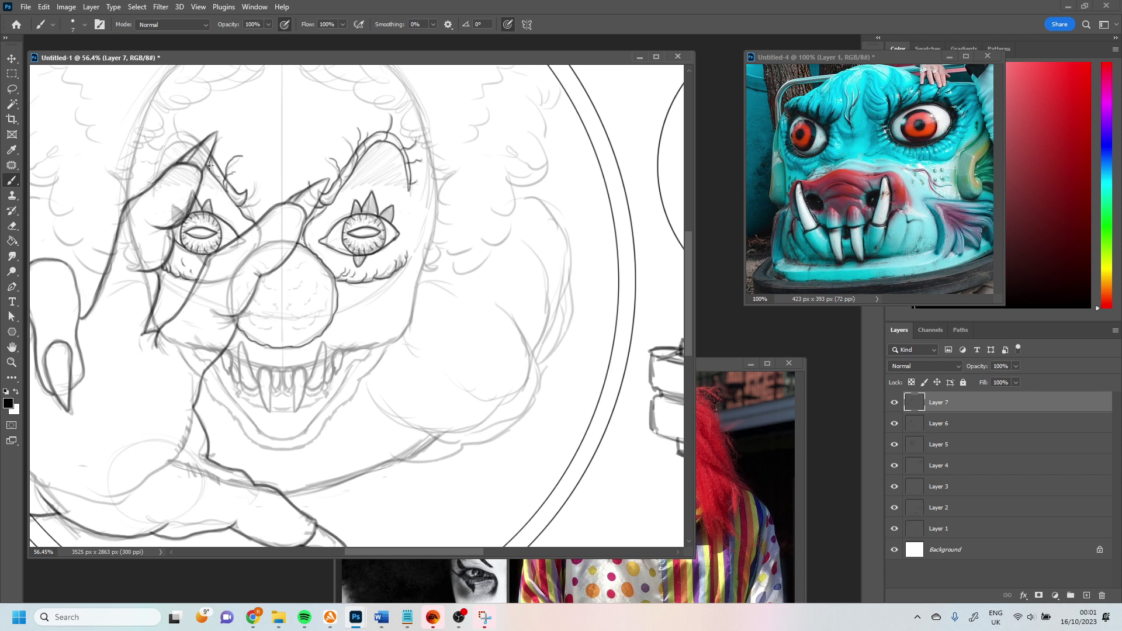
left_click_drag(164, 132, 154, 165)
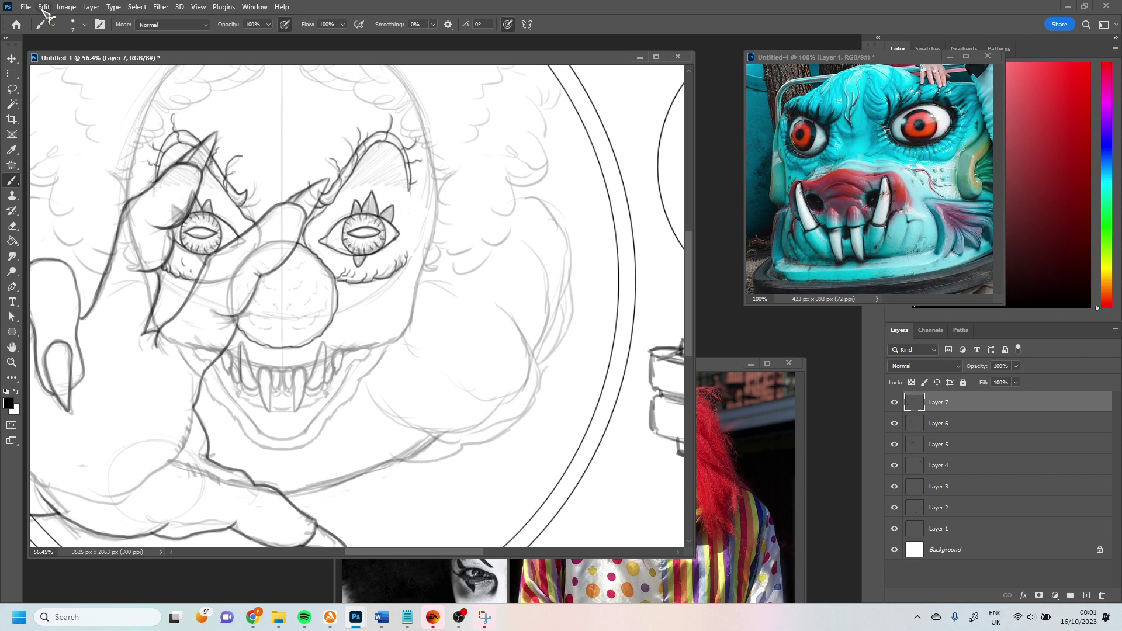
Ink the fangs and gums, the mouth line with the cheek, and the wavy lower lip and chin.
left_click_drag(240, 345, 252, 365)
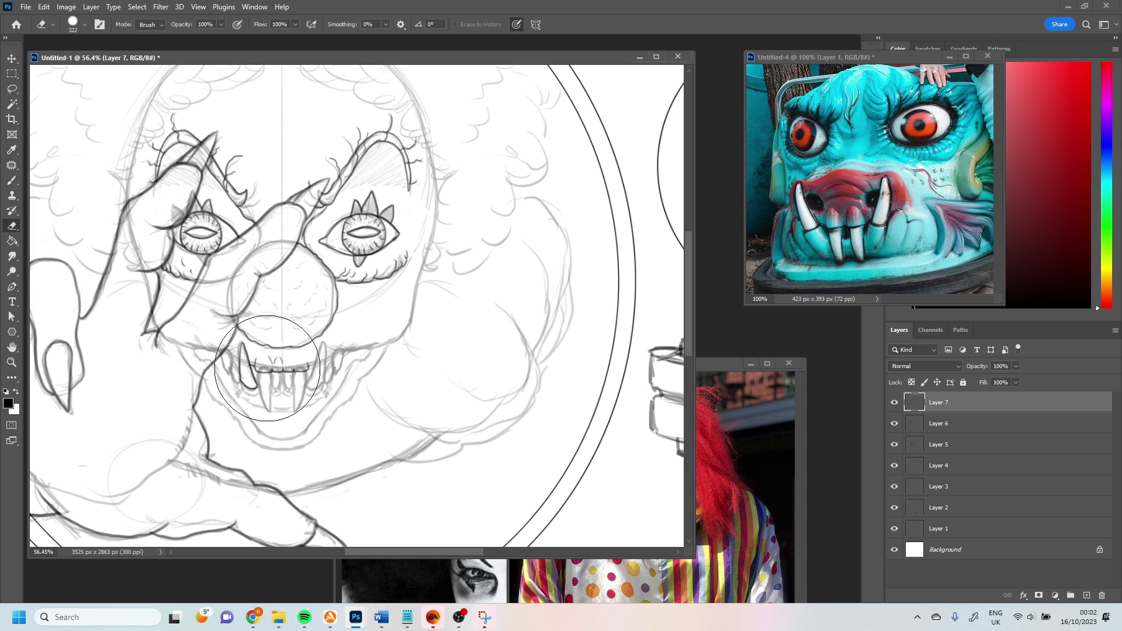
left_click_drag(259, 373, 270, 411)
left_click_drag(300, 373, 295, 412)
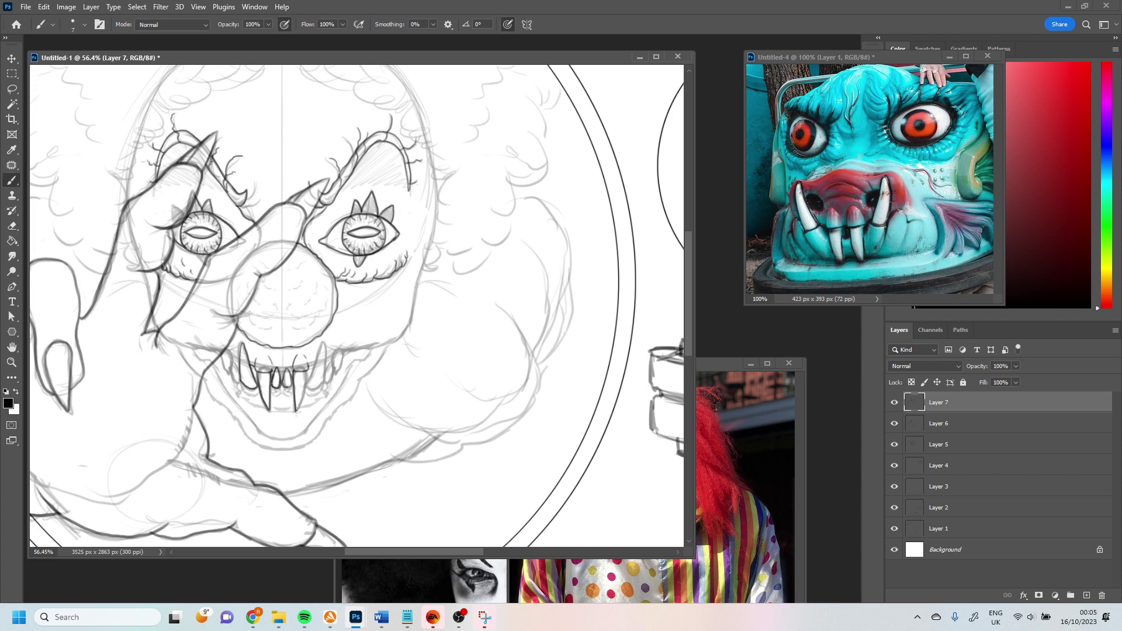
left_click_drag(270, 364, 274, 381)
left_click_drag(324, 342, 318, 394)
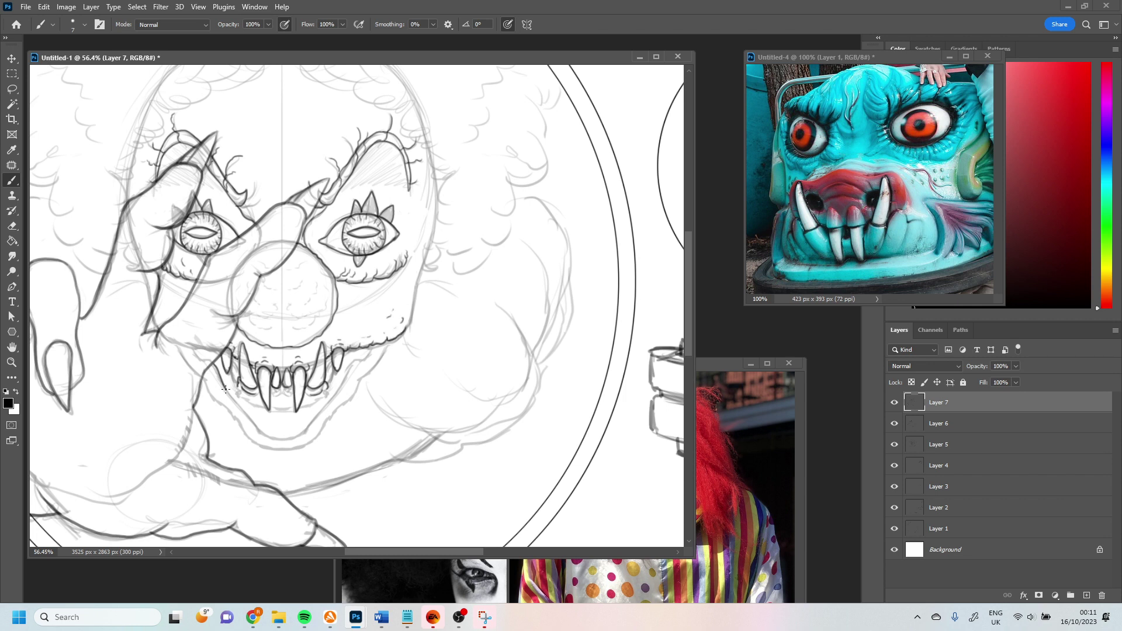
left_click_drag(225, 390, 371, 346)
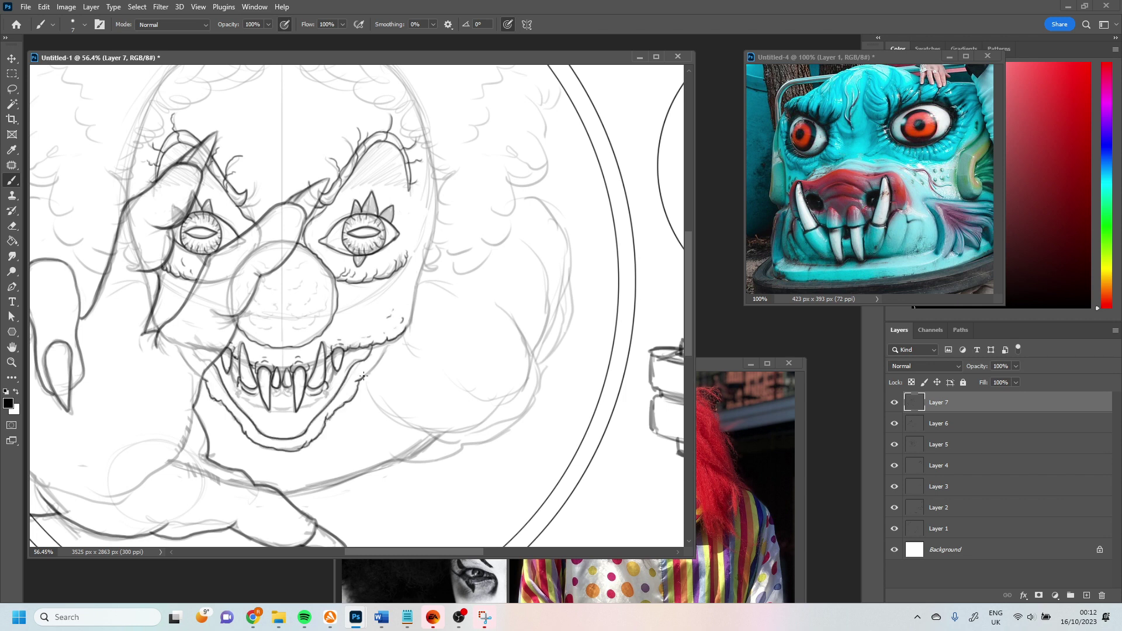
Ink the ragged hairline across the forehead with dangling strands, continuing down both sides of the face.
scroll(420, 193, "up", 3)
left_click_drag(287, 139, 315, 225)
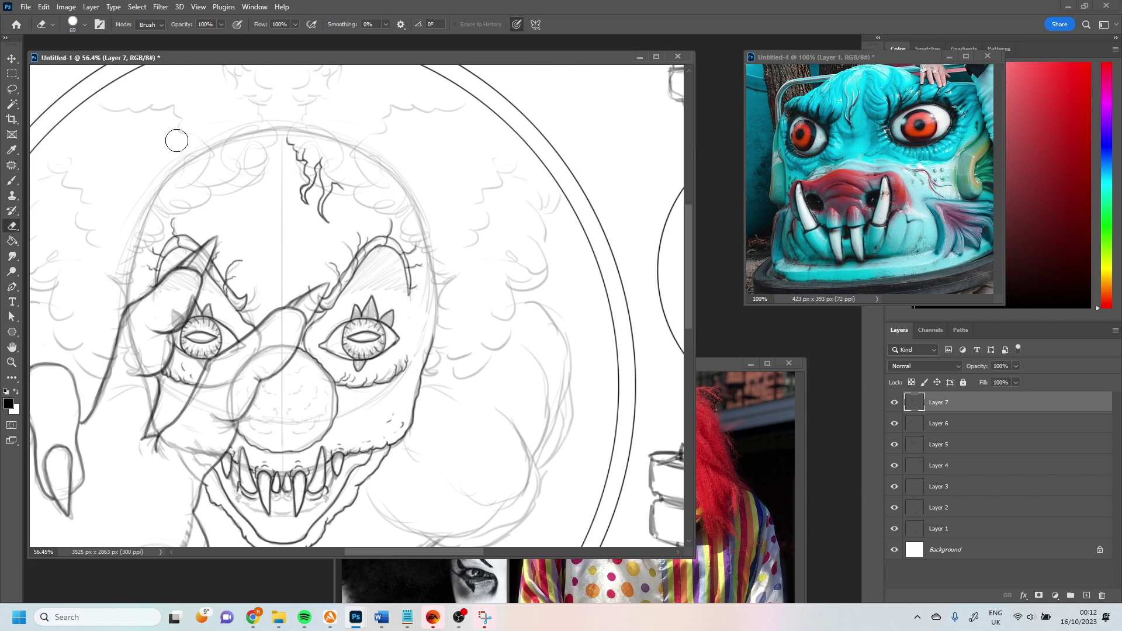
key("ctrl+z")
left_click_drag(320, 159, 336, 205)
mouse_move(342, 161)
left_mouse_down()
mouse_move(335, 192)
mouse_move(433, 284)
left_mouse_up()
left_click_drag(287, 138, 125, 285)
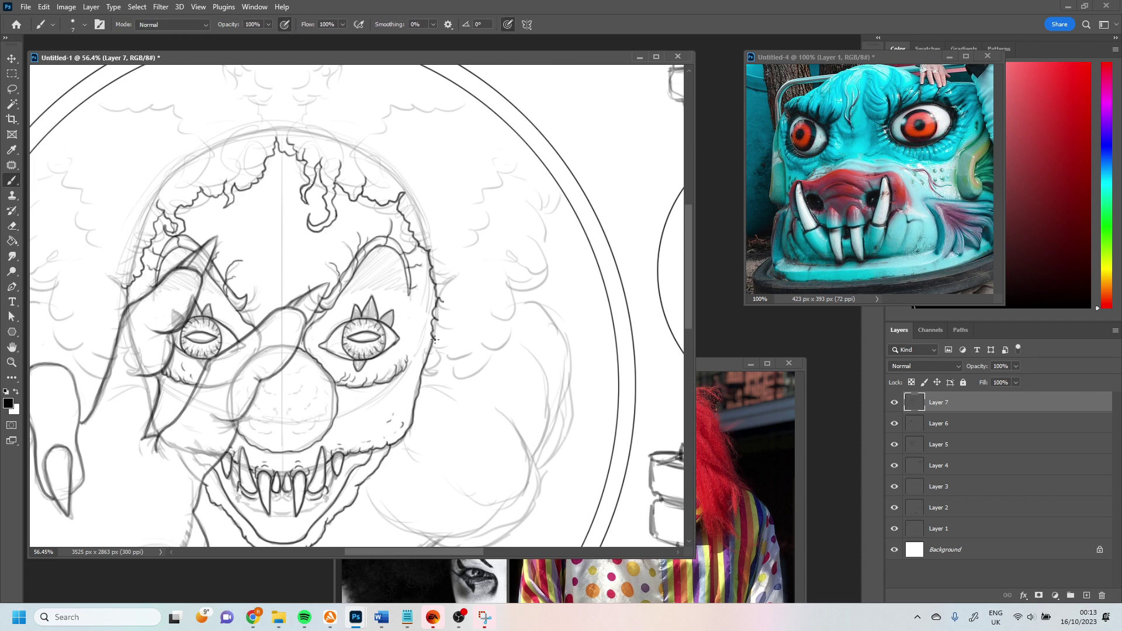
Ink the curly outer contours of the hair on both sides of the clown's head.
mouse_move(459, 361)
left_mouse_down()
mouse_move(514, 295)
mouse_move(560, 192)
left_mouse_up()
left_click_drag(410, 263, 588, 239)
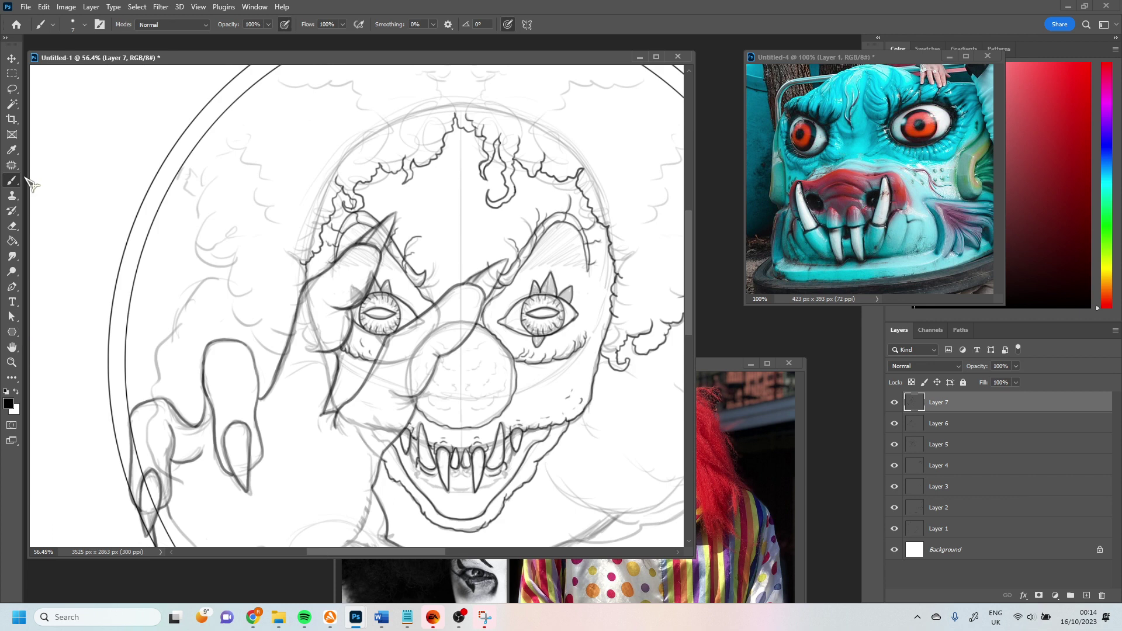
mouse_move(188, 158)
left_mouse_down()
mouse_move(271, 345)
mouse_move(106, 435)
left_mouse_up()
Ink the wavy curls above the forehead and the inner curl lines within the hair.
left_click_drag(269, 161, 205, 122)
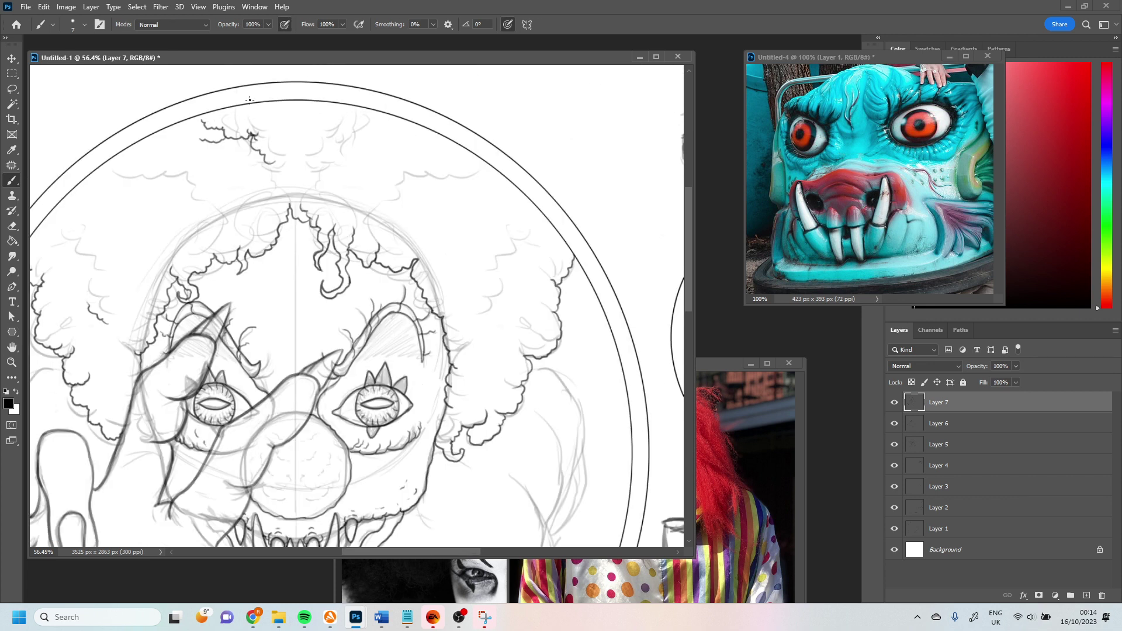
left_click_drag(374, 114, 305, 166)
mouse_move(377, 202)
left_mouse_down()
mouse_move(409, 176)
mouse_move(480, 173)
left_mouse_up()
left_click_drag(215, 208, 111, 169)
left_click_drag(534, 233, 490, 277)
key("e")
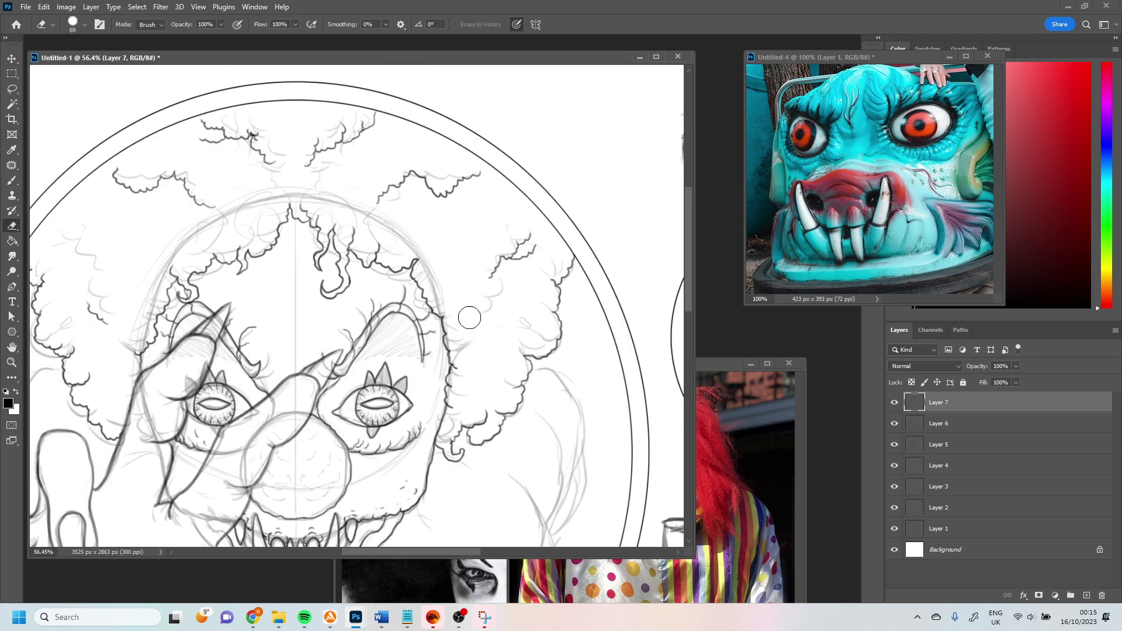
Ink the palm creases and wrist, the shoulder behind the hand, and the puffed sleeve and arm on the opposite side.
key("b")
scroll(469, 318, "down", 2)
left_click_drag(175, 236, 234, 207)
left_click_drag(193, 295, 255, 351)
scroll(254, 351, "down", 3)
left_click_drag(330, 350, 240, 386)
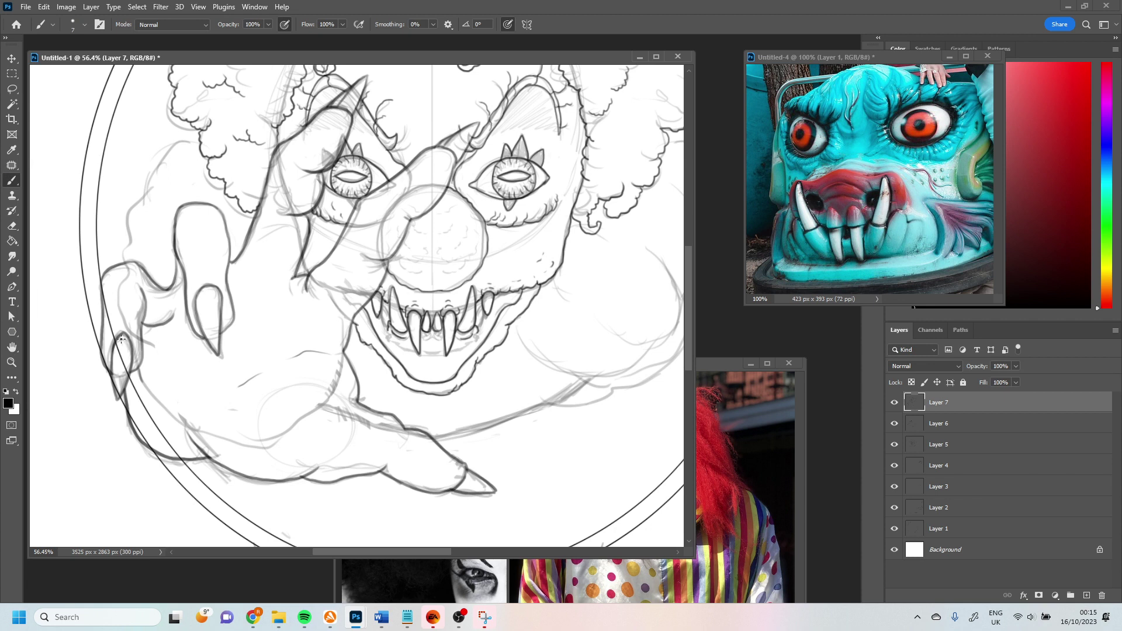
scroll(345, 323, "right", 3)
left_click_drag(344, 323, 442, 387)
Hide the rough sketch on Layers 5 and 6 and lower Layer 1 to 52% opacity.
key("z")
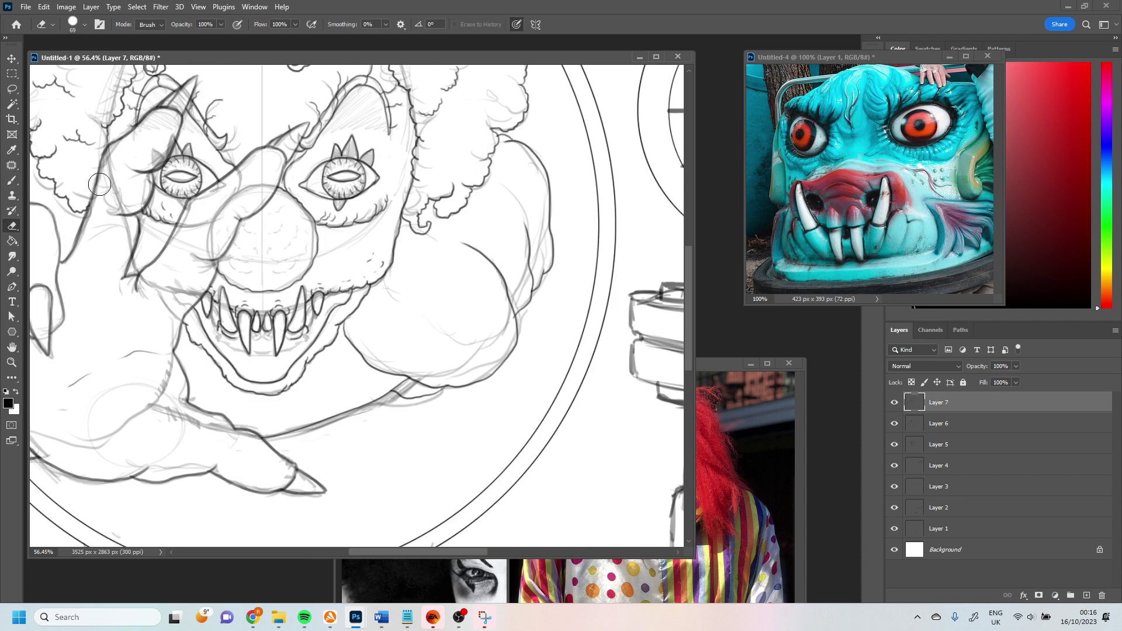
left_click_drag(221, 263, 133, 263)
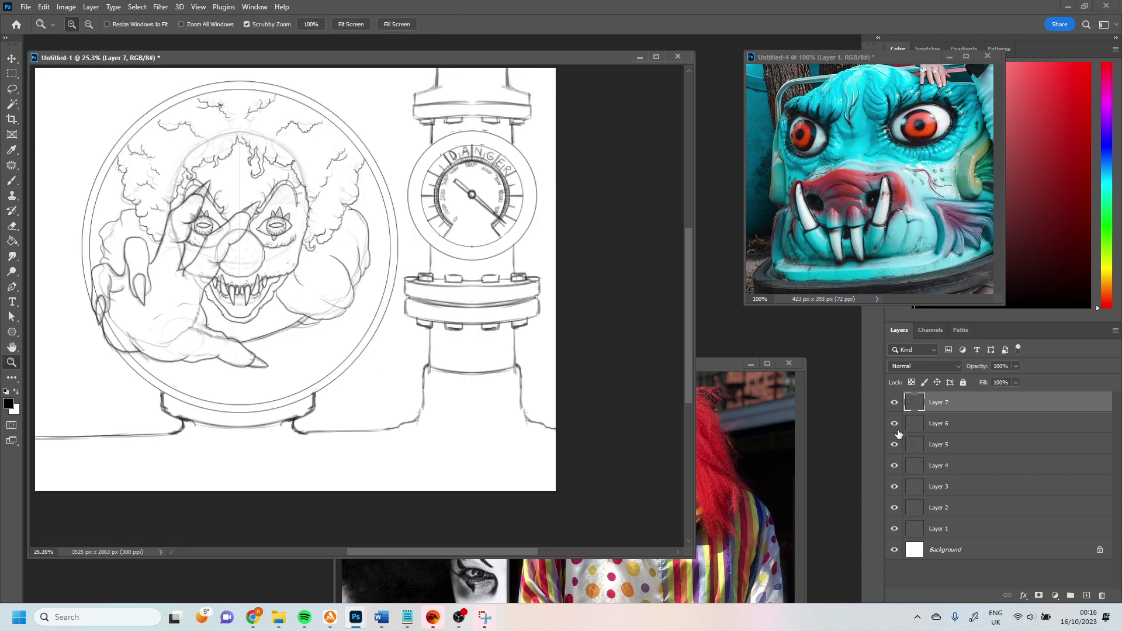
left_click_drag(898, 430, 894, 445)
key("alt+bracketleft")
key("alt+bracketleft")
key("alt+bracketleft")
key("alt+bracketleft")
left_click(1016, 366)
left_click_drag(1014, 371, 994, 375)
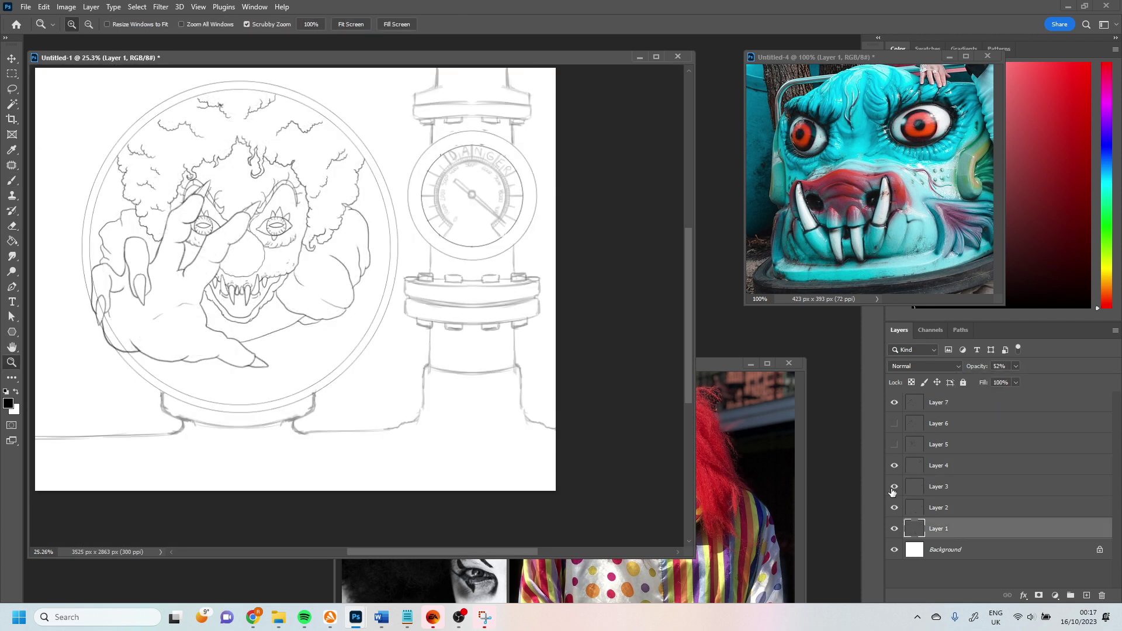
On Layer 7, ink the gauge's inner scale arc with its end lines, then the needle and central hub.
key("alt+bracketright")
key("alt+bracketright")
scroll(455, 141, "up", 5)
key("e")
left_click(13, 182)
key("alt+bracketright")
key("alt+bracketright")
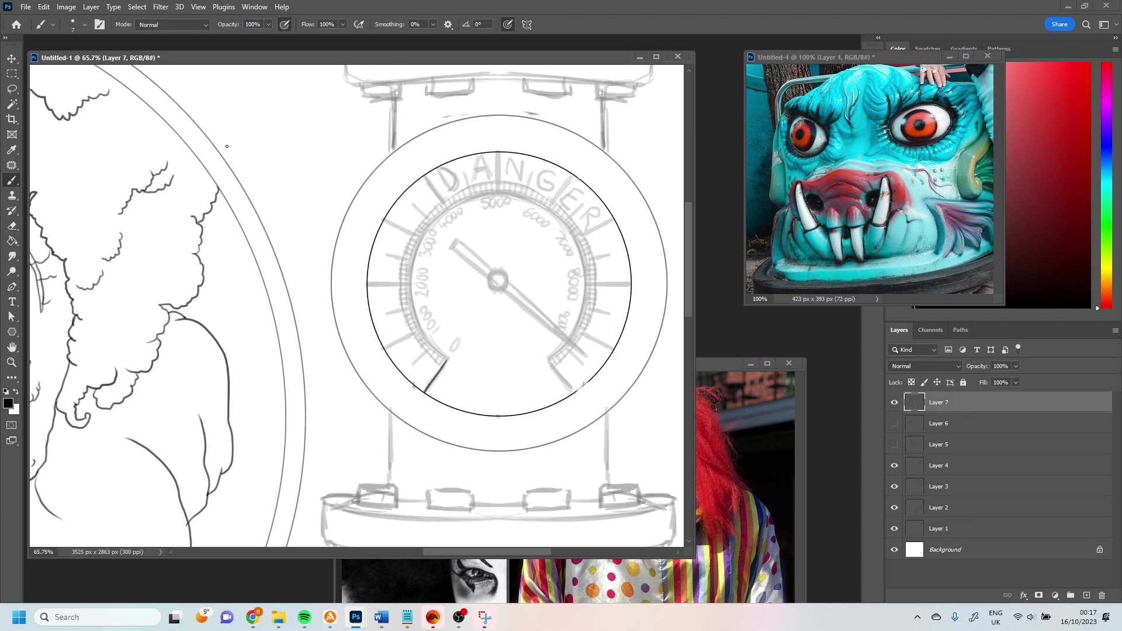
left_click_drag(493, 192, 579, 338)
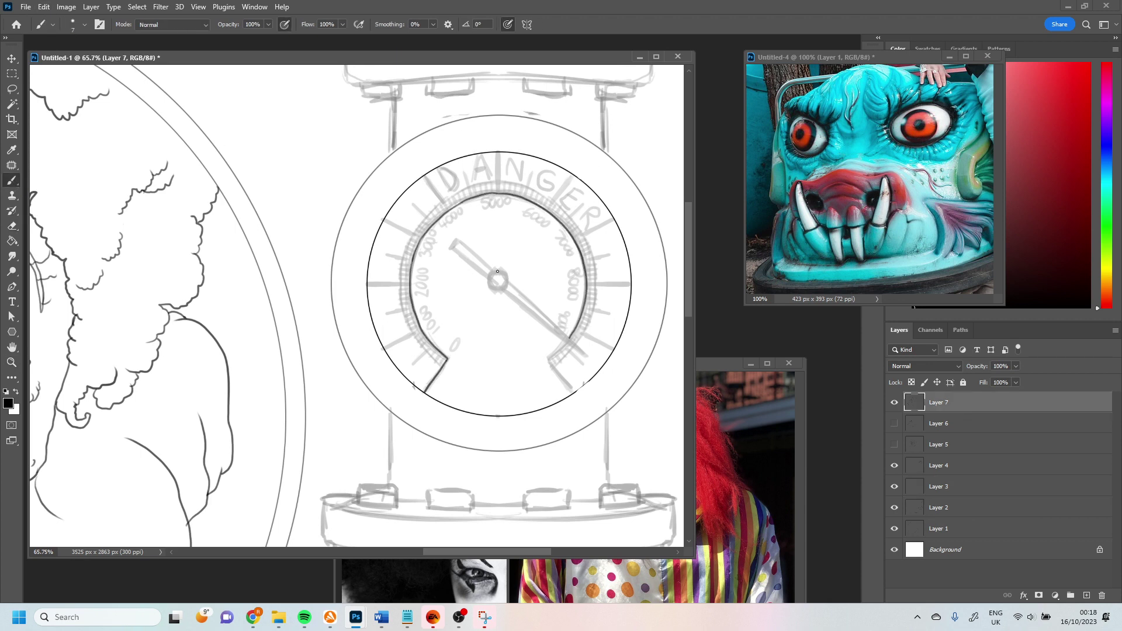
left_click_drag(507, 285, 588, 356)
left_click_drag(479, 257, 489, 280)
Ink the word DANGER in bold letters along the upper arc of the gauge.
left_click_drag(436, 221, 415, 255)
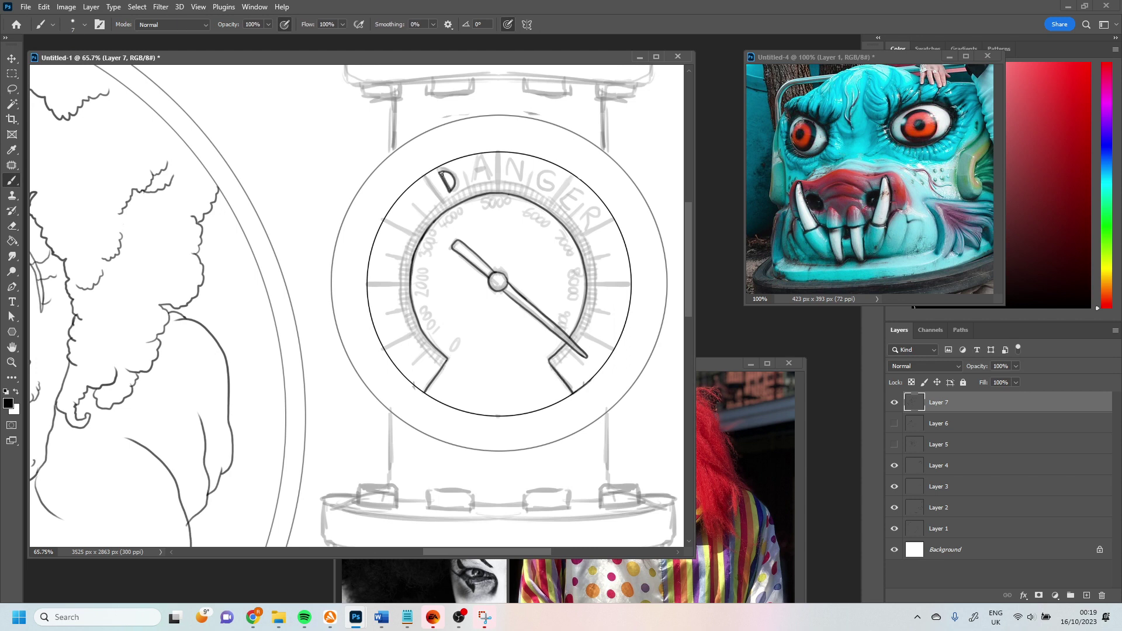
mouse_move(480, 155)
left_mouse_down()
mouse_move(472, 181)
mouse_move(493, 180)
left_mouse_up()
left_click_drag(475, 172, 489, 172)
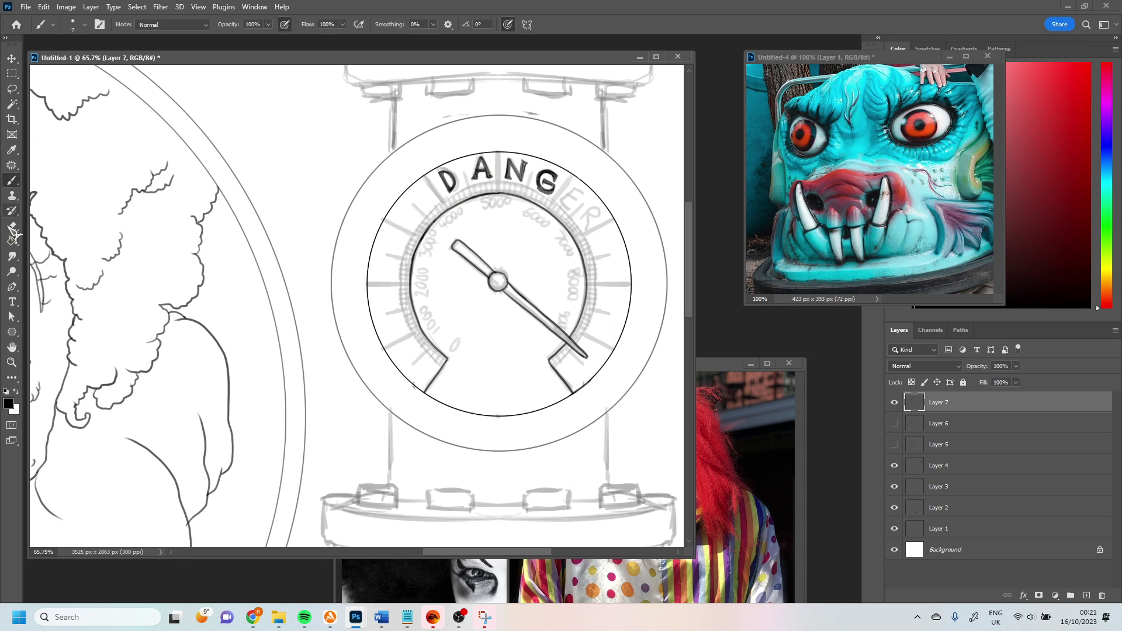
key("ctrl+z")
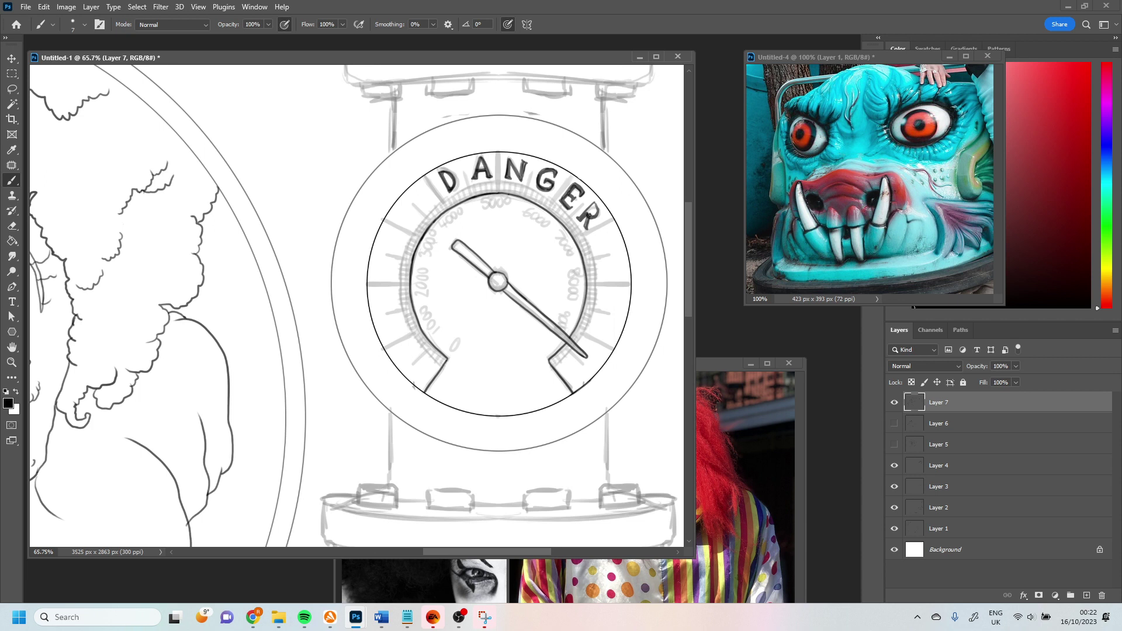
Ink the gauge's tick marks, graduated scale band and numbers running from 0 in steps of 1000.
key("ctrl+shift+z")
key("ctrl+shift+z")
key("ctrl+shift+z")
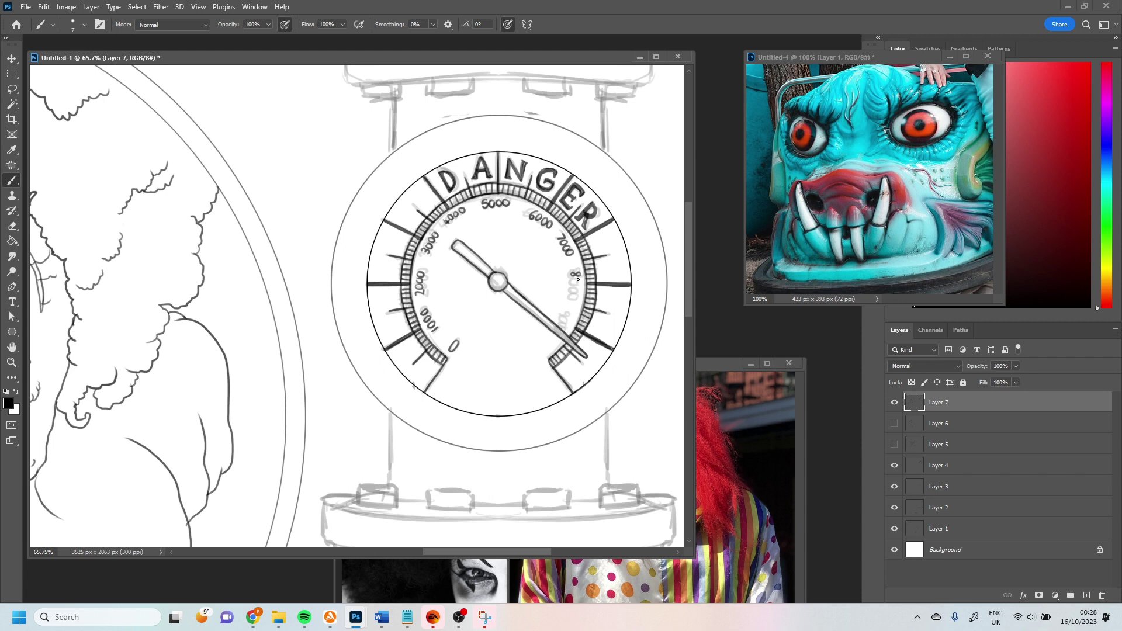
Set a vertical symmetry axis through the gauge's centre and ink the upper pipe flange with its bolts.
scroll(548, 345, "up", 5)
key("ctrl+t")
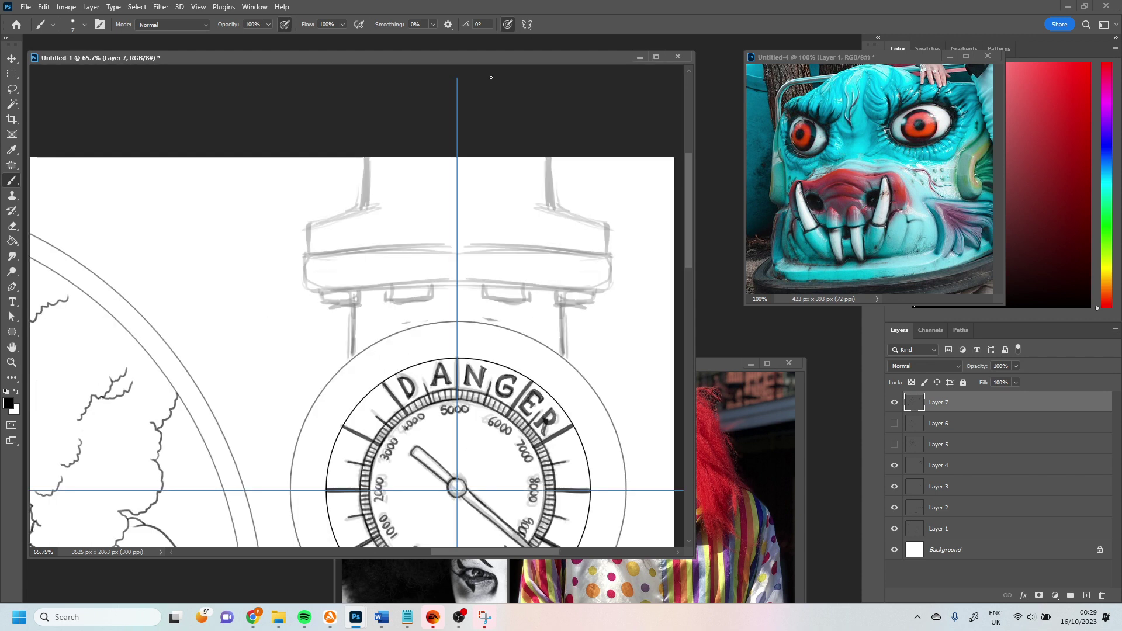
scroll(450, 333, "left", 3)
key("Return")
scroll(517, 557, "right", 3)
left_click(527, 24)
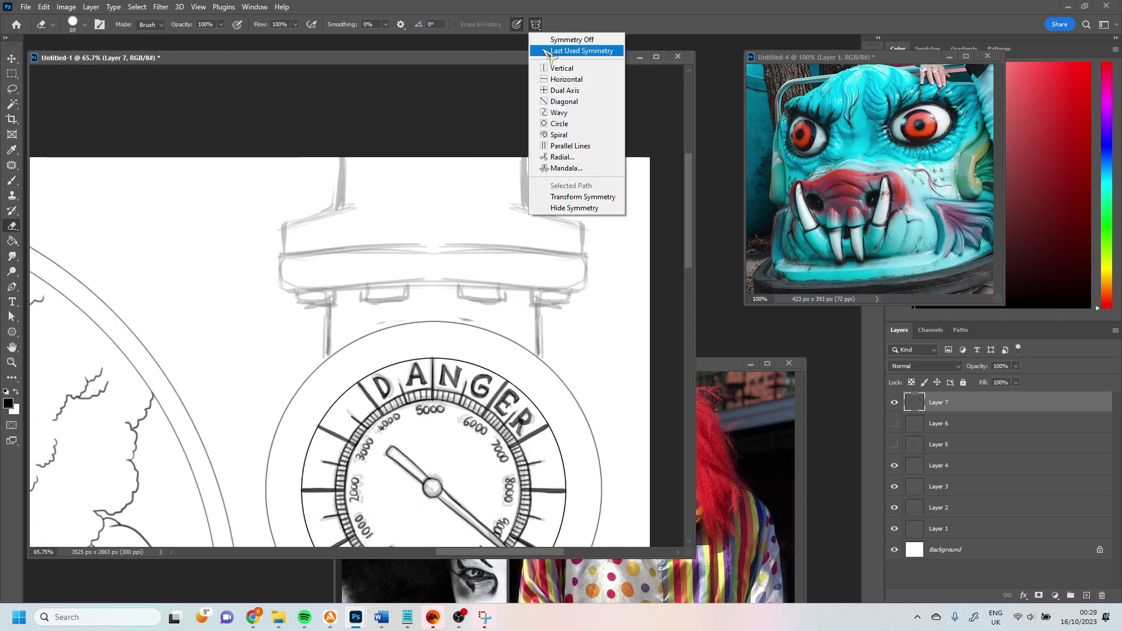
key("Escape")
mouse_move(341, 158)
left_mouse_down()
mouse_move(338, 209)
mouse_move(285, 234)
mouse_move(433, 252)
mouse_move(284, 289)
mouse_move(432, 287)
left_mouse_up()
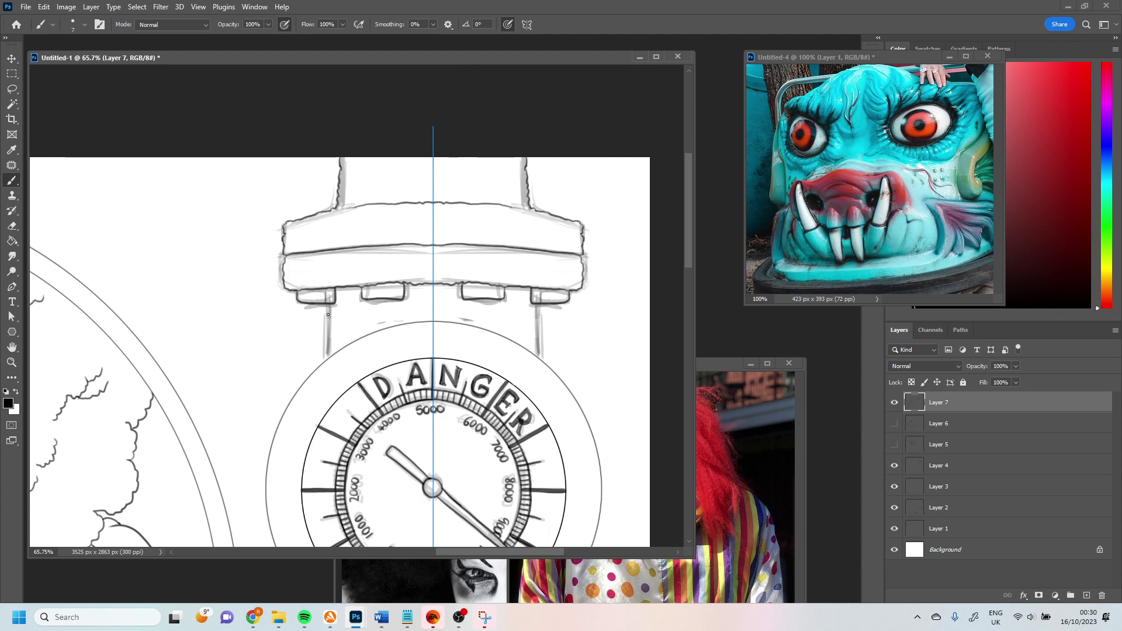
Ink the lower pipe flange with its bolts, the pipe walls and the flared foot using the symmetry axis.
scroll(328, 315, "down", 7)
left_click_drag(325, 205, 326, 254)
mouse_move(362, 300)
left_mouse_down()
mouse_move(289, 294)
mouse_move(406, 302)
mouse_move(291, 291)
mouse_move(351, 312)
mouse_move(434, 311)
mouse_move(297, 346)
mouse_move(366, 336)
mouse_move(265, 341)
mouse_move(364, 361)
mouse_move(268, 387)
mouse_move(351, 398)
mouse_move(289, 411)
left_mouse_up()
scroll(399, 427, "down", 5)
mouse_move(321, 178)
left_mouse_down()
mouse_move(320, 280)
mouse_move(274, 429)
left_mouse_up()
scroll(275, 429, "right", 2)
left_click_drag(175, 438, 107, 453)
Centre the vertical symmetry axis on the porthole and ink its curved base and the ground line beside it.
scroll(372, 272, "left", 5)
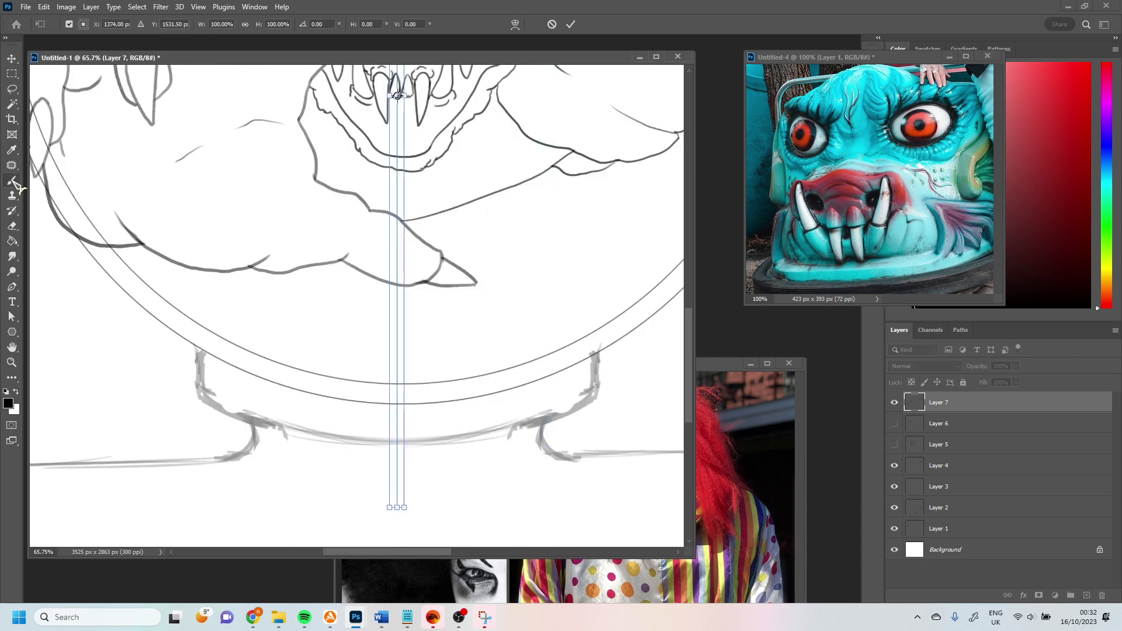
key("ctrl+z")
key("ctrl+z")
key("ctrl+z")
key("ctrl+z")
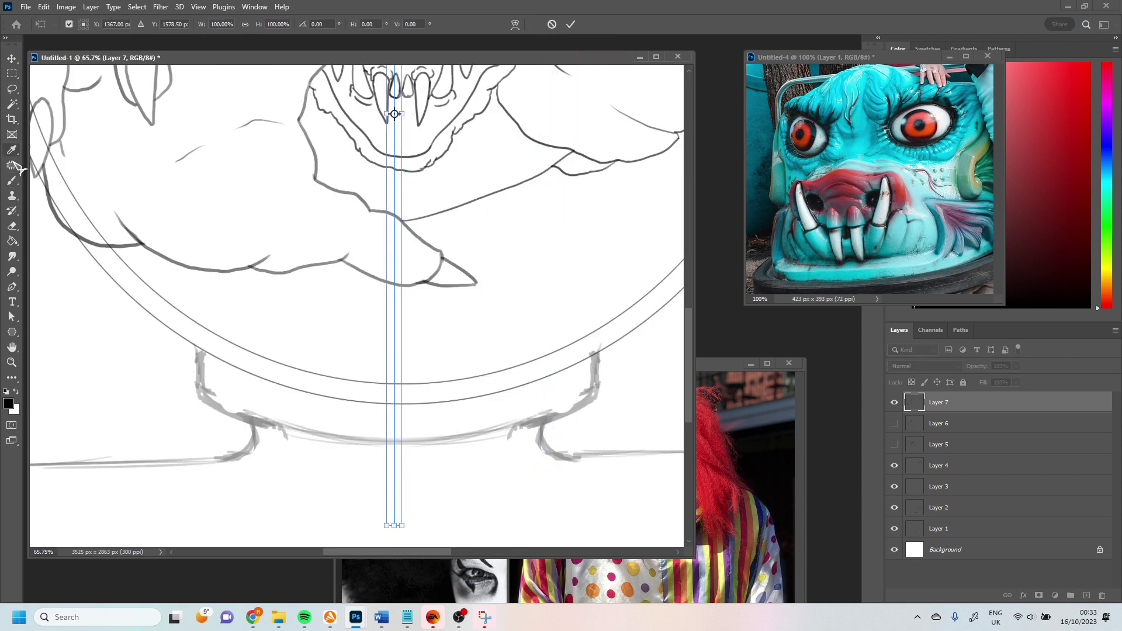
mouse_move(196, 351)
left_mouse_down()
mouse_move(201, 397)
mouse_move(399, 444)
left_mouse_up()
scroll(223, 332, "down", 2)
scroll(223, 331, "right", 5)
Ink the gauge's outer rim with the symmetry axis centred on the pipe.
key("z")
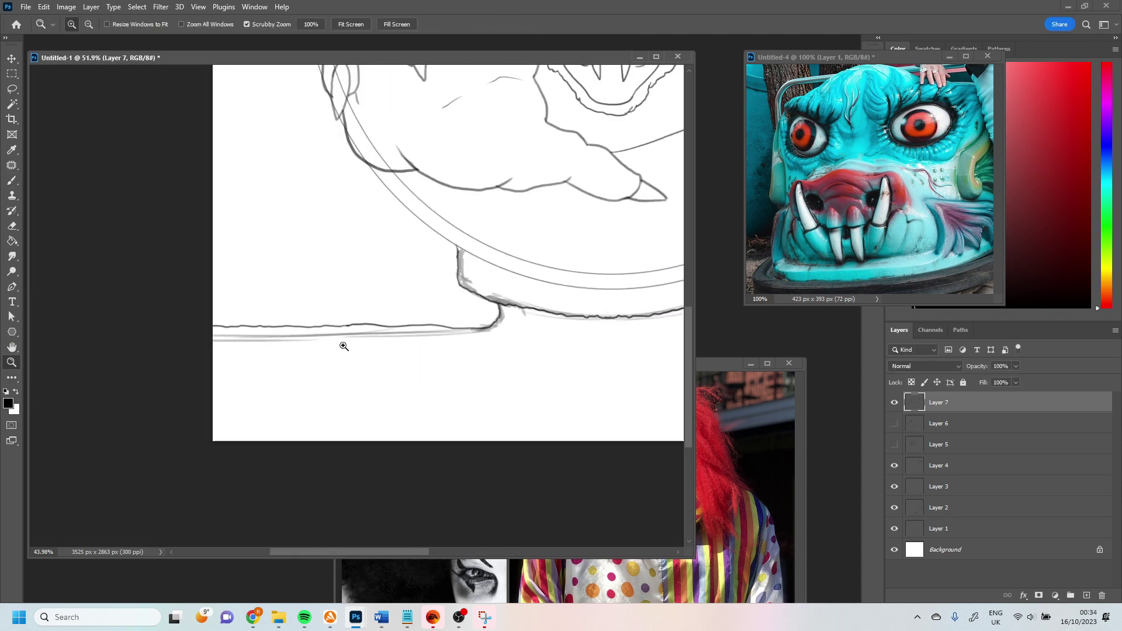
scroll(343, 343, "down", 3)
scroll(343, 343, "up", 3)
key("b")
mouse_move(402, 173)
left_mouse_down()
mouse_move(379, 188)
mouse_move(383, 361)
mouse_move(431, 392)
left_mouse_up()
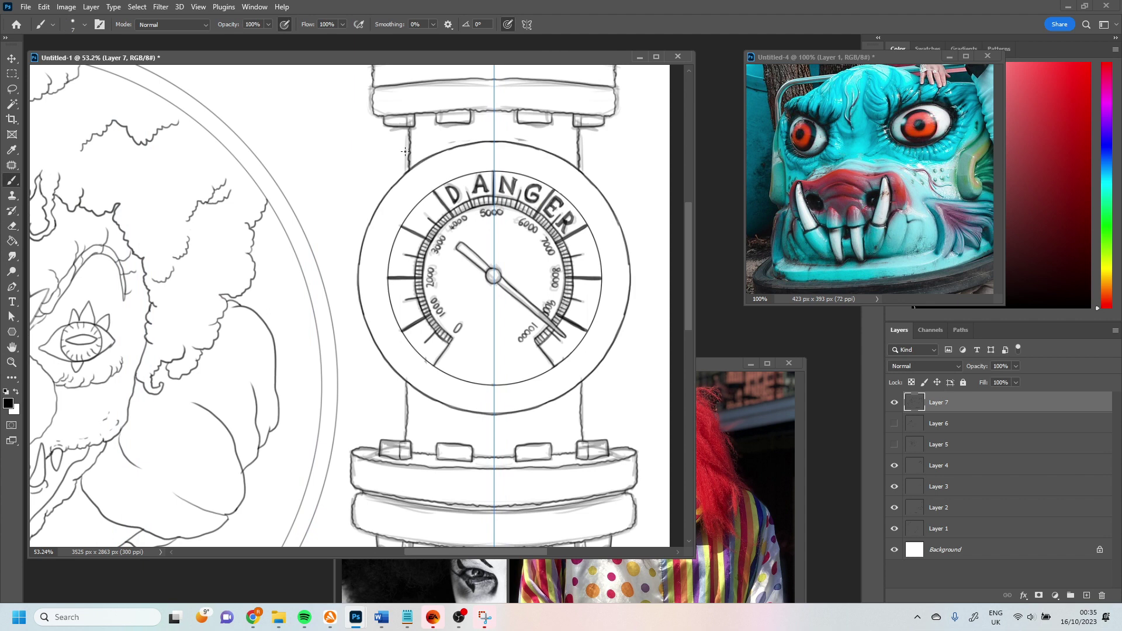
Hide the two remaining sketch layers, Layer 2 and Layer 4, and turn off the symmetry axis.
left_click(894, 507)
key("ctrl+0")
left_click(894, 466)
left_click(939, 529)
key("e")
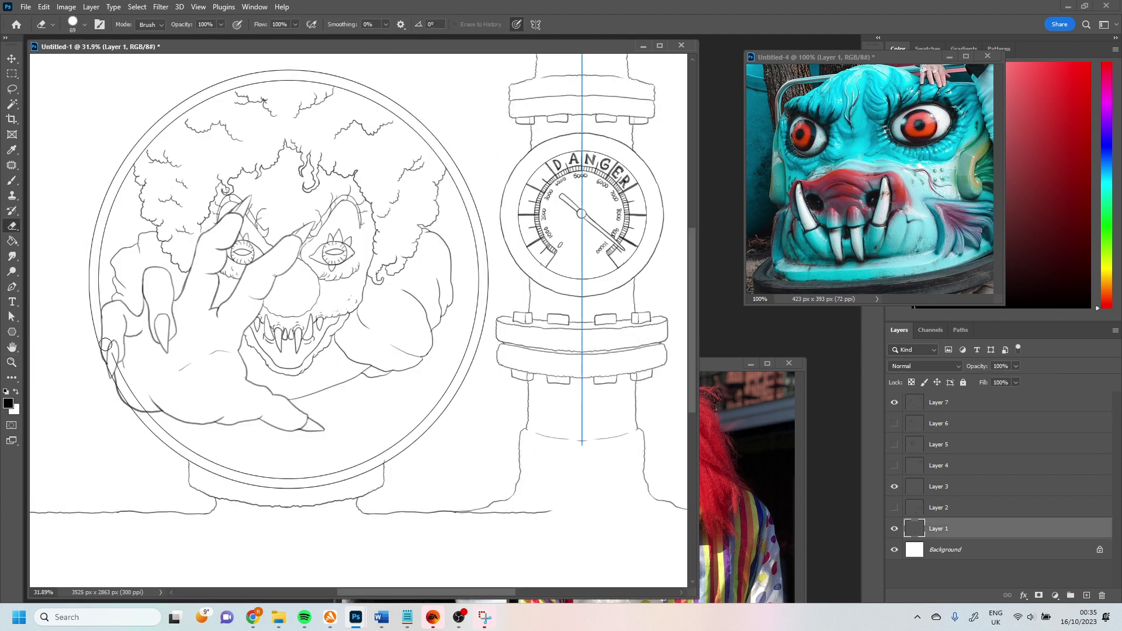
left_click(535, 24)
left_click(563, 36)
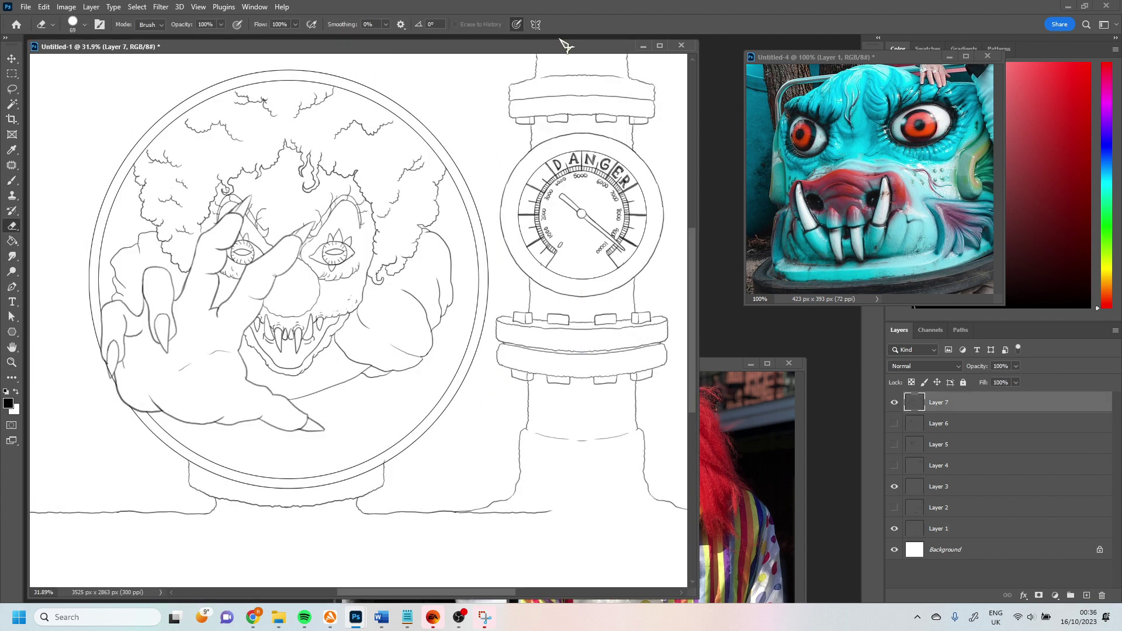
Erase the ground line's overlap past the pipe's flared foot so the ground and foot join in one clean line.
left_click(939, 486)
key("z")
scroll(264, 230, "up", 5)
key("ctrl+0")
key("e")
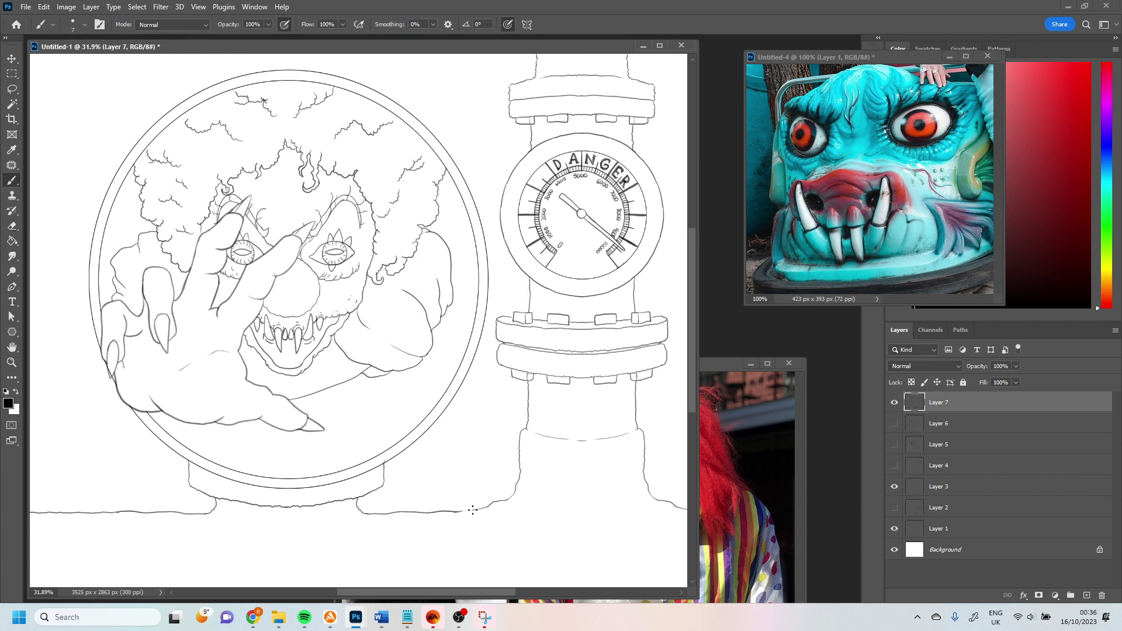
key("alt+[")
left_click(914, 406)
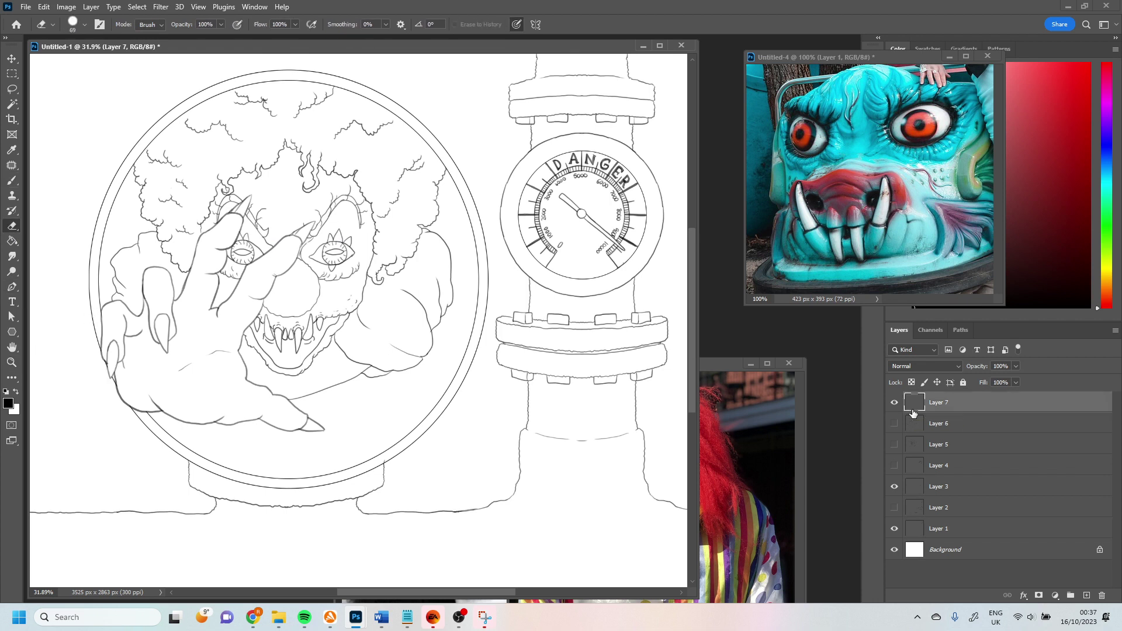
Ink the jagged lines inside the lower part of the porthole, below the hand and beneath the forearm.
key("b")
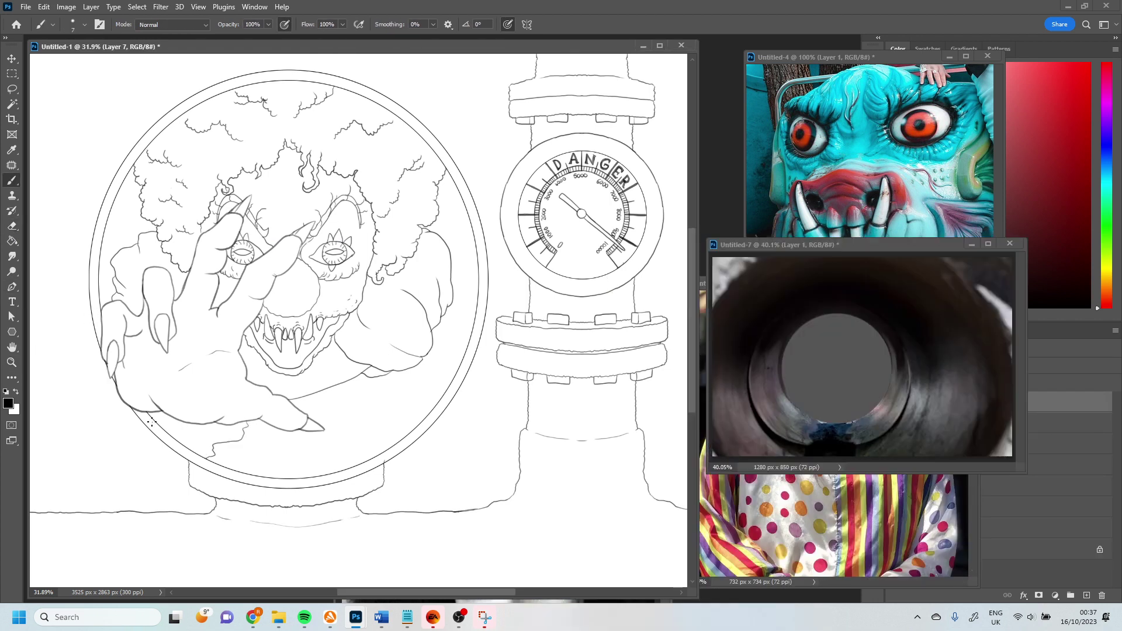
mouse_move(149, 176)
left_mouse_down()
mouse_move(111, 257)
mouse_move(104, 313)
left_mouse_up()
mouse_move(146, 404)
left_mouse_down()
mouse_move(196, 449)
mouse_move(186, 444)
mouse_move(230, 439)
mouse_move(183, 426)
left_mouse_up()
mouse_move(310, 401)
left_mouse_down()
mouse_move(432, 338)
mouse_move(501, 321)
mouse_move(525, 297)
mouse_move(555, 193)
mouse_move(590, 176)
mouse_move(570, 369)
mouse_move(564, 251)
left_mouse_up()
Paint the porthole interior flat dark grey on a new layer, beside the right shoulder and beneath the arm and hand.
key("e")
scroll(344, 403, "up", 3)
key("b")
key("e")
scroll(310, 153, "up", 3)
key("b")
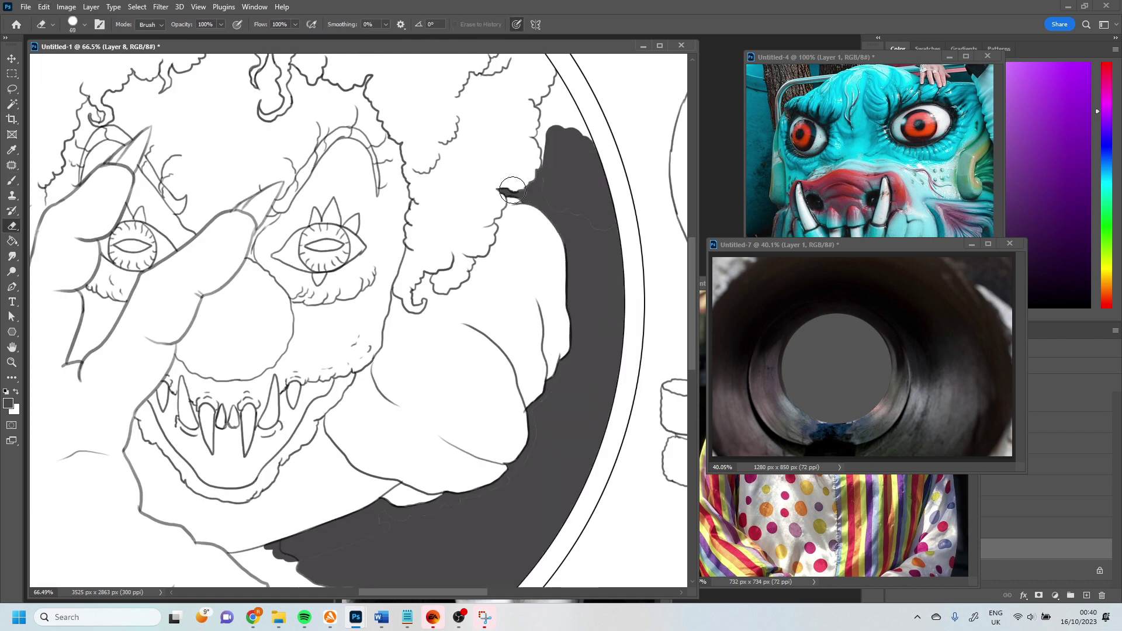
mouse_move(546, 176)
left_mouse_down()
mouse_move(529, 131)
mouse_move(557, 77)
mouse_move(607, 224)
mouse_move(519, 197)
mouse_move(546, 242)
left_mouse_up()
scroll(514, 322, "down", 5)
left_click_drag(350, 359, 529, 289)
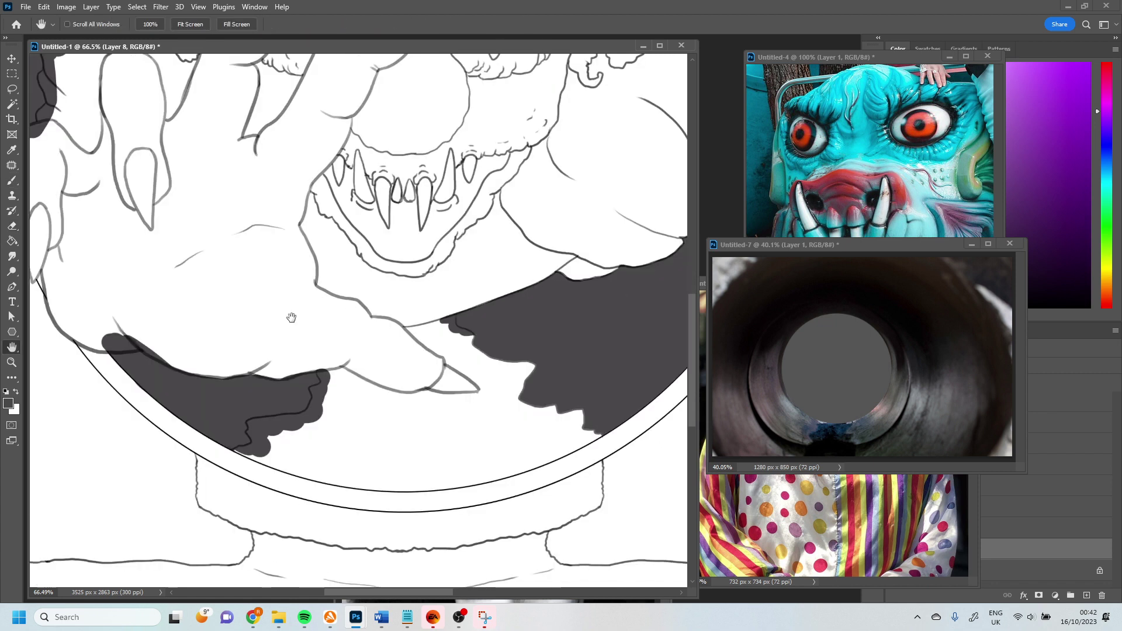
left_click_drag(412, 313, 446, 365)
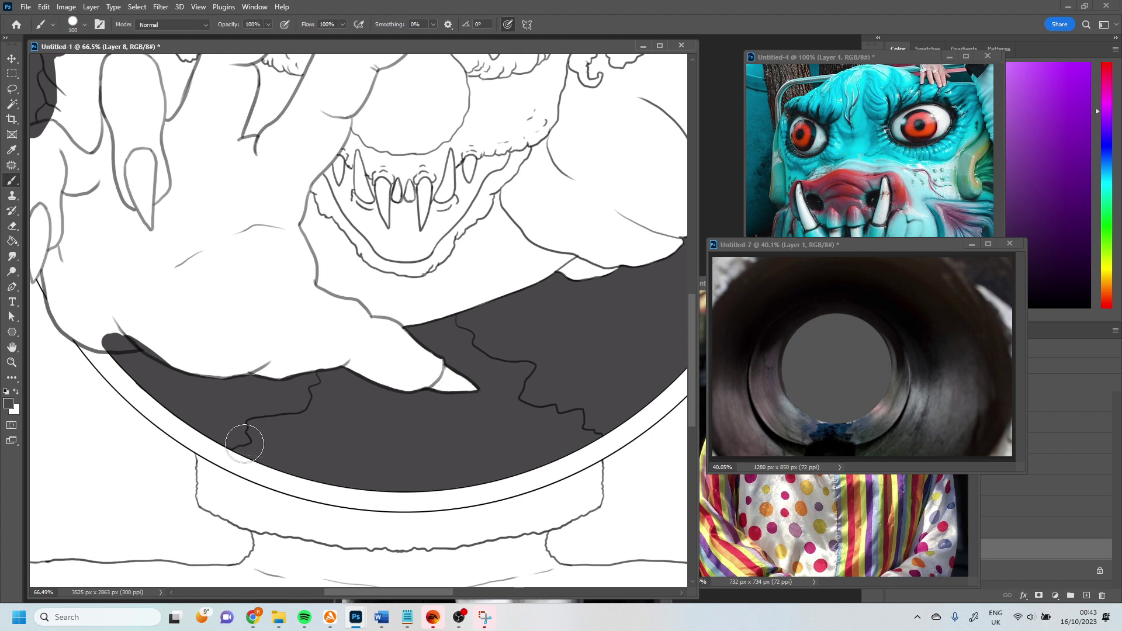
Paint the porthole interior dark grey beside the left shoulder and erase the overlap onto the hair, shoulder and hand.
key("space")
left_click_drag(170, 289, 284, 471)
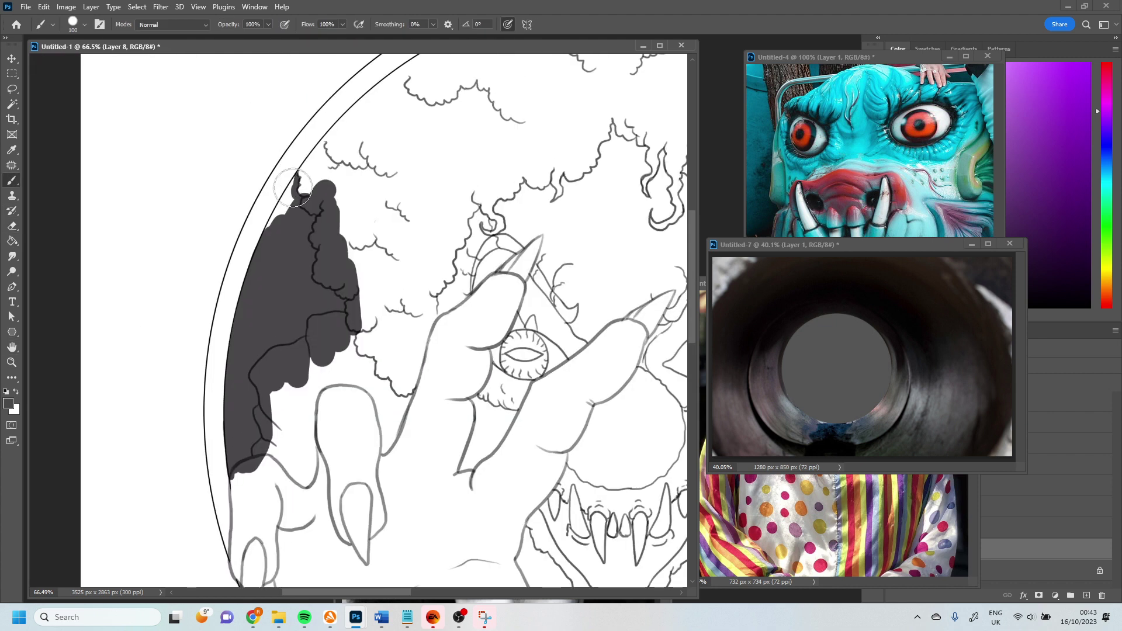
key("e")
mouse_move(311, 210)
left_mouse_down()
mouse_move(313, 242)
mouse_move(339, 275)
mouse_move(327, 289)
mouse_move(354, 272)
mouse_move(353, 336)
left_mouse_up()
mouse_move(268, 447)
left_mouse_down()
mouse_move(258, 468)
mouse_move(263, 381)
mouse_move(321, 325)
left_mouse_up()
Sample dark blue from the pipe interior reference and paint the area between the jagged lines on a new layer, trimming its edges.
key("i")
scroll(350, 321, "down", 6)
scroll(350, 322, "right", 4)
left_click(840, 419)
key("ctrl+alt+shift+n")
key("b")
mouse_move(316, 410)
left_mouse_down()
mouse_move(227, 438)
mouse_move(585, 427)
left_mouse_up()
key("e")
key("b")
mouse_move(253, 471)
left_mouse_down()
mouse_move(485, 496)
mouse_move(357, 510)
mouse_move(251, 494)
left_mouse_up()
key("e")
key("b")
mouse_move(450, 351)
left_mouse_down()
mouse_move(403, 322)
mouse_move(476, 357)
mouse_move(517, 358)
mouse_move(501, 388)
mouse_move(532, 403)
mouse_move(283, 445)
mouse_move(358, 376)
mouse_move(401, 393)
mouse_move(243, 446)
mouse_move(300, 401)
mouse_move(526, 432)
left_mouse_up()
Fill the clawed hand with flat pale blue on its own layer, leaving the claws unfilled.
scroll(283, 308, "down", 2)
left_click(808, 228)
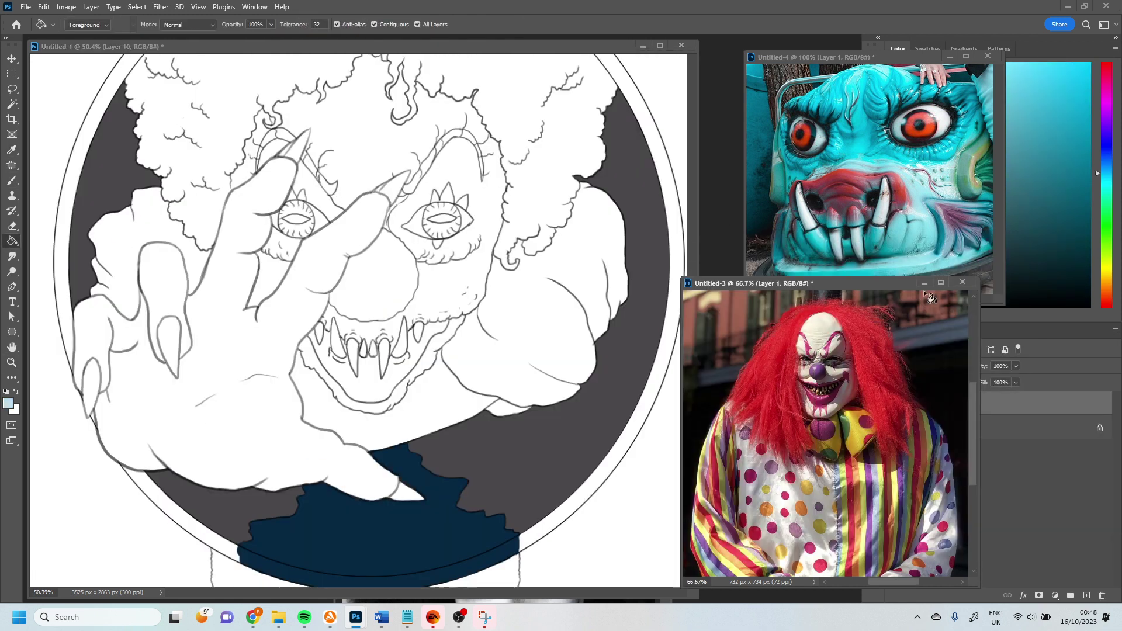
key("z")
right_click(275, 204)
left_click(12, 240)
left_click(234, 327)
left_click(170, 280)
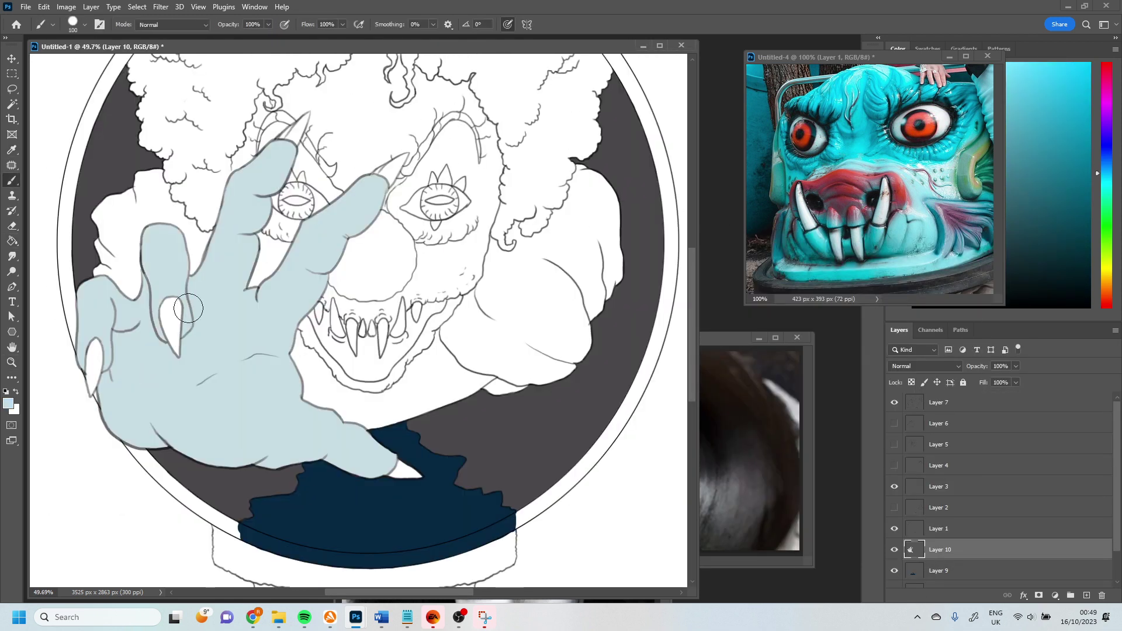
Tidy the pale blue along the fingers and around the claws so it follows the ink lines.
key("e")
key("b")
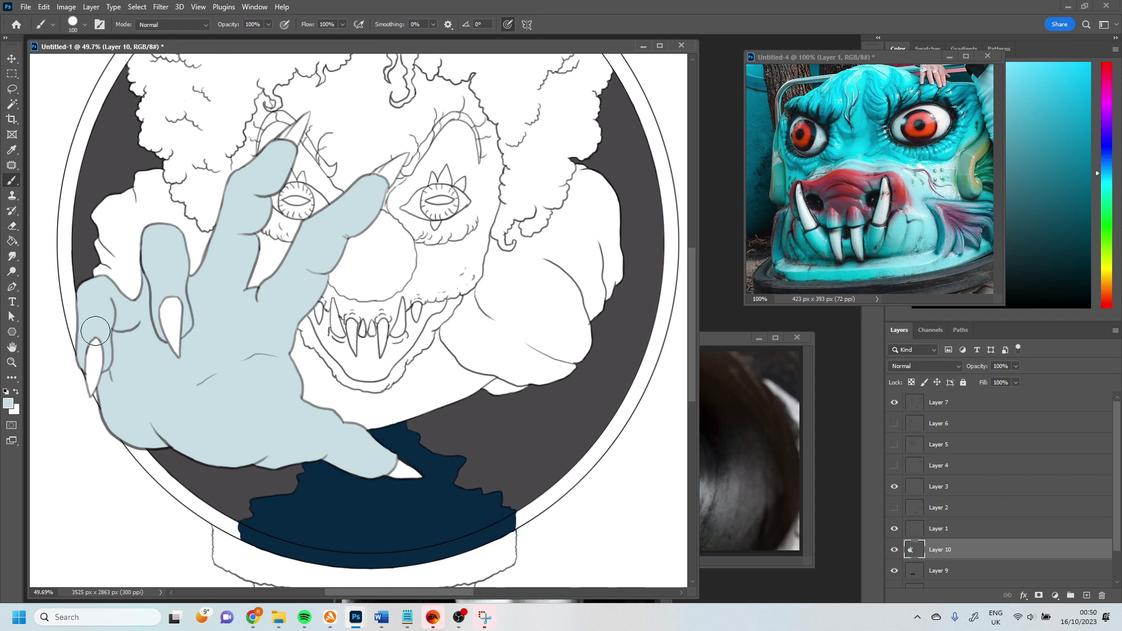
left_click_drag(82, 295, 86, 285)
left_click_drag(252, 231, 244, 295)
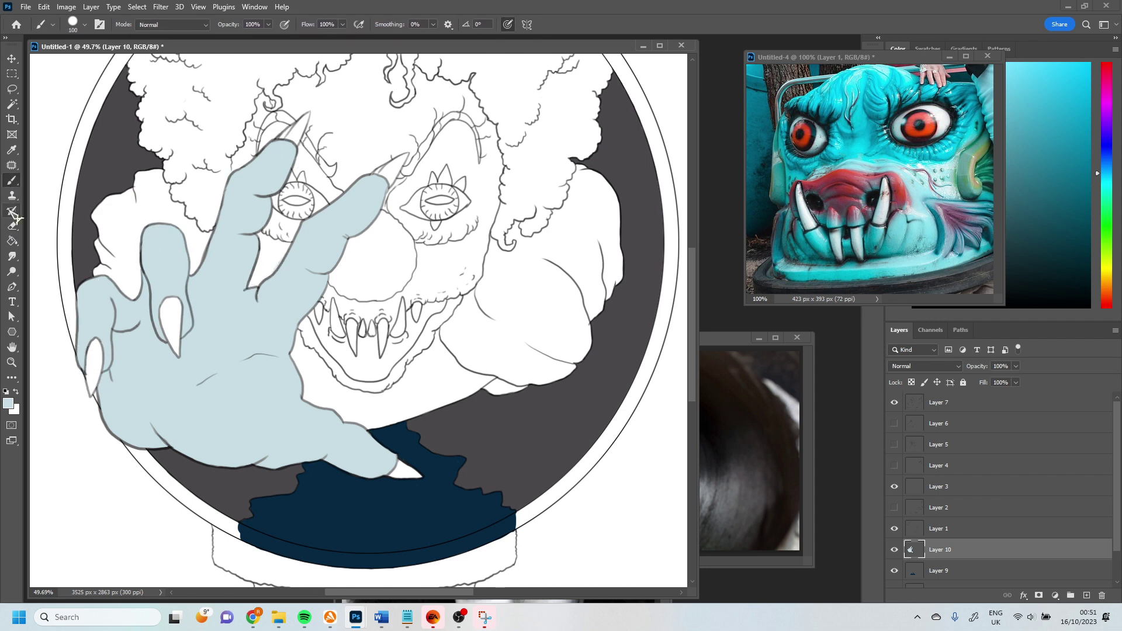
left_click_drag(340, 201, 334, 208)
Move the hand's colour layer below the dark blue and dark grey layers.
key("ctrl+bracketleft")
key("ctrl+bracketleft")
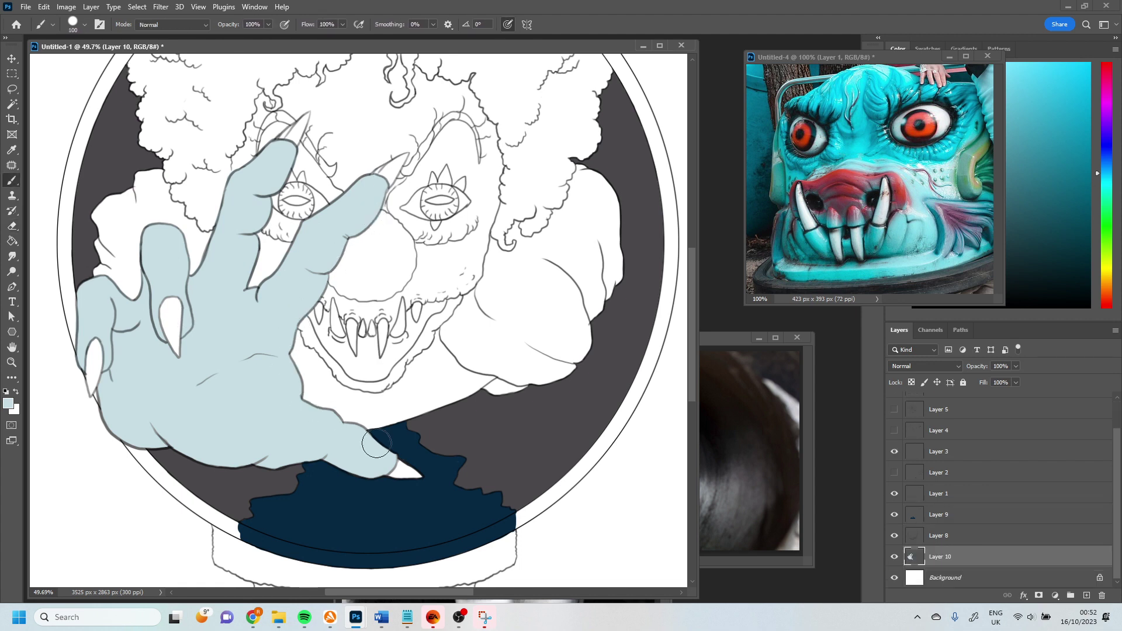
key("e")
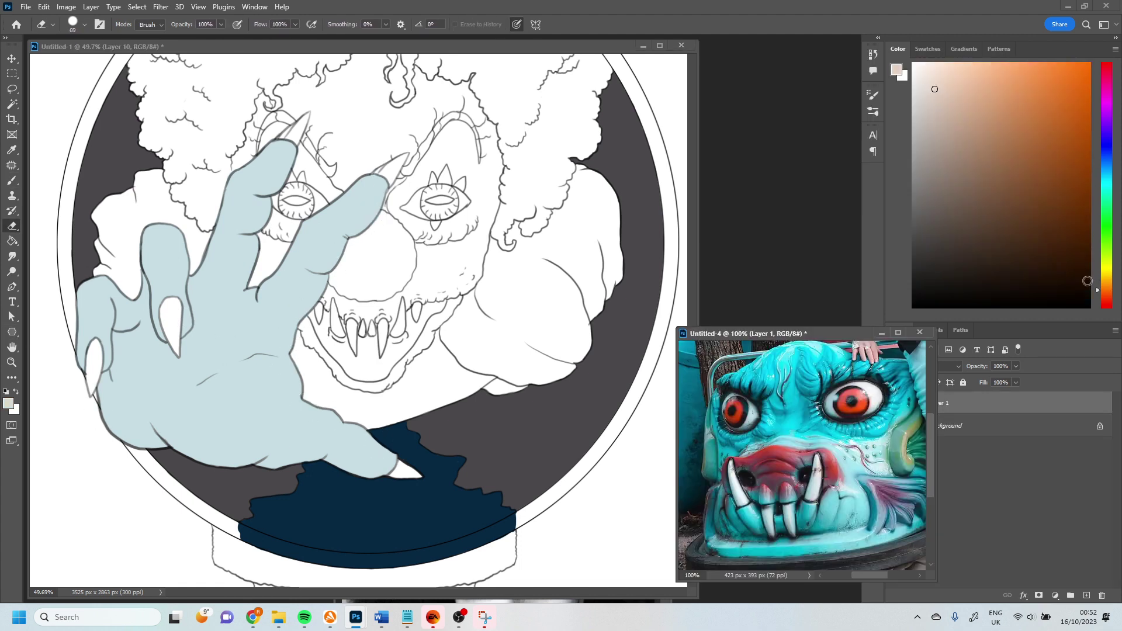
Paint the area beneath the clown's jaw pale beige on a new layer.
key("b")
mouse_move(308, 352)
left_mouse_down()
mouse_move(320, 381)
mouse_move(491, 379)
left_mouse_up()
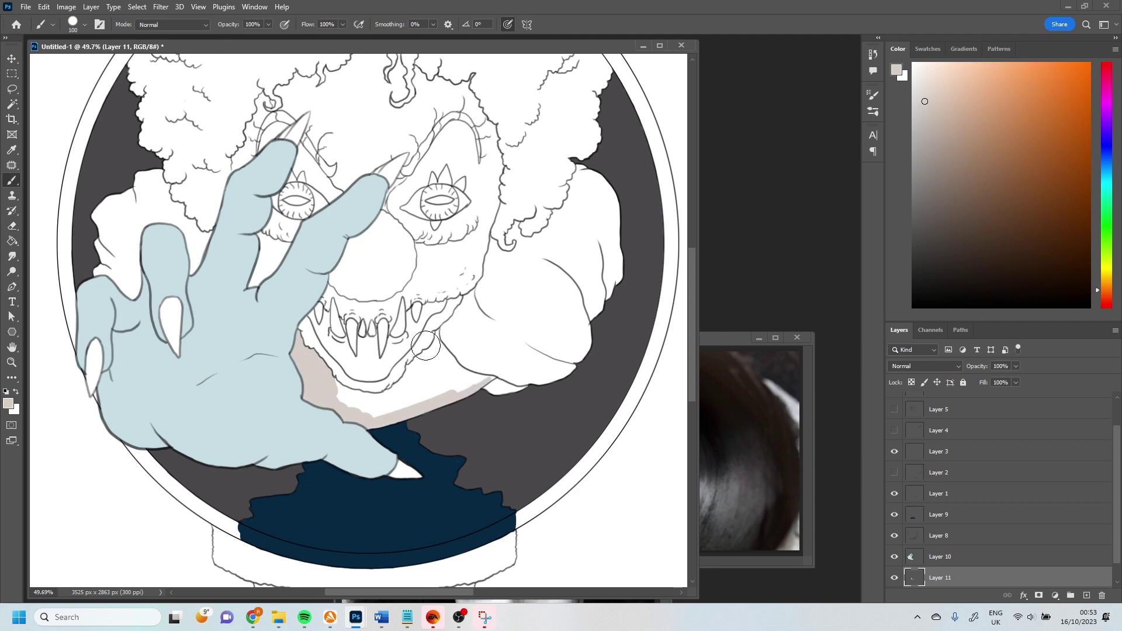
mouse_move(354, 400)
left_mouse_down()
mouse_move(427, 395)
mouse_move(448, 360)
mouse_move(459, 380)
mouse_move(396, 377)
mouse_move(409, 358)
left_mouse_up()
Choose a muted pinkish red and paint the right sleeve and shoulder on a new layer.
left_click(1086, 596)
left_click(1106, 65)
left_click(992, 156)
mouse_move(502, 292)
left_mouse_down()
mouse_move(488, 391)
mouse_move(558, 288)
mouse_move(441, 340)
left_mouse_up()
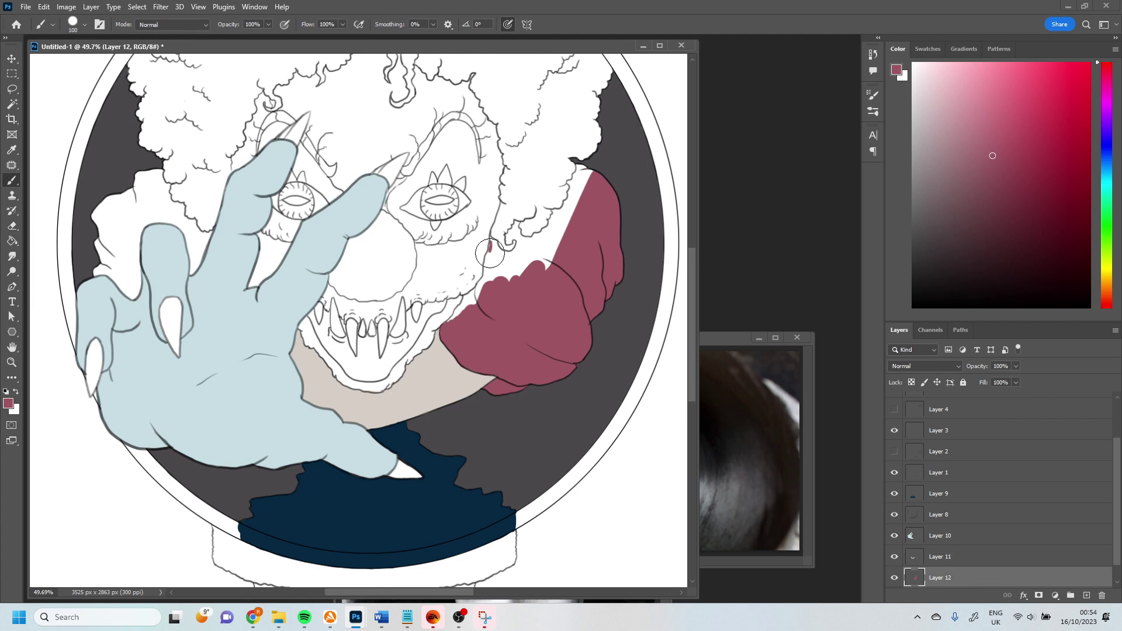
left_click_drag(490, 242, 478, 289)
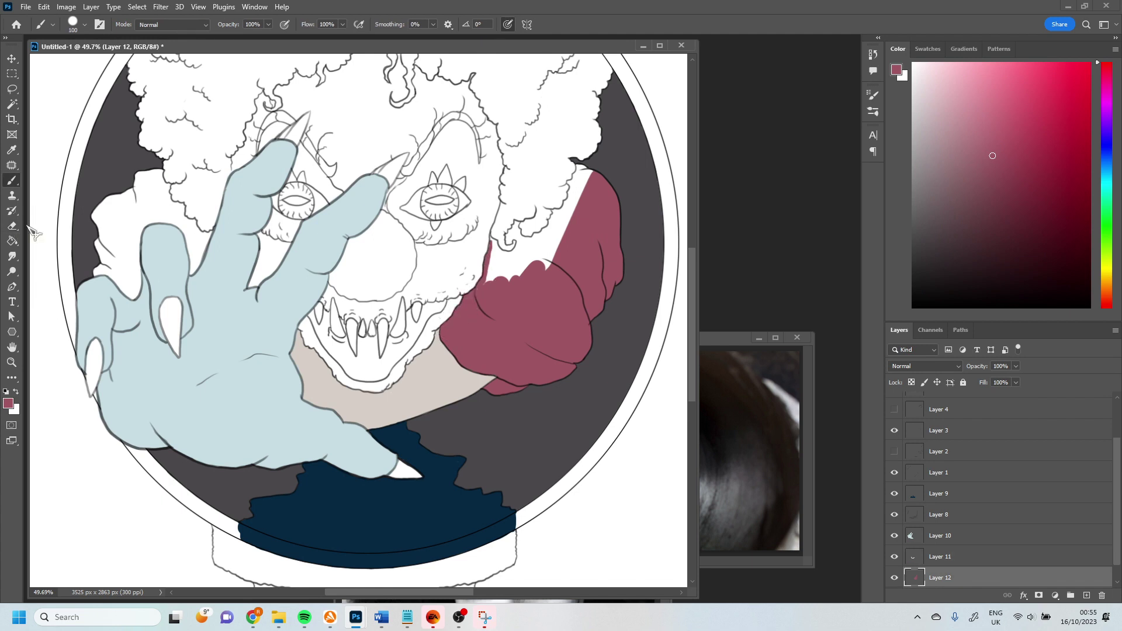
Touch up the ink line along the right cheek's edge on Layer 7, with the Layer 5 sketch shown as a guide.
key("alt+period")
left_click(85, 24)
key("Return")
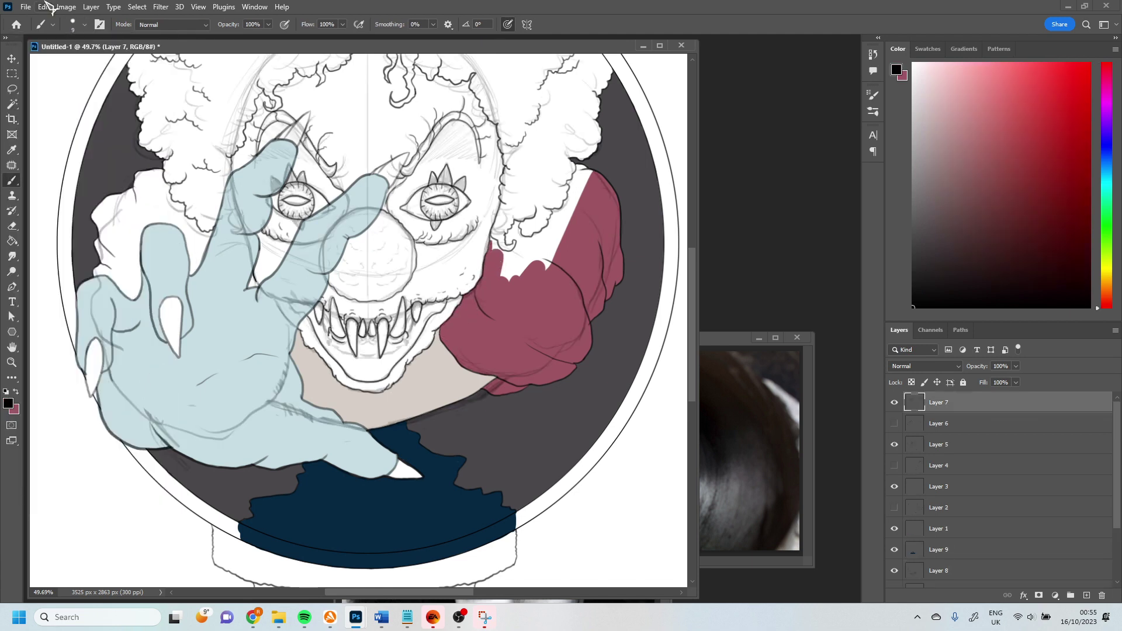
key("ctrl+z")
key("x")
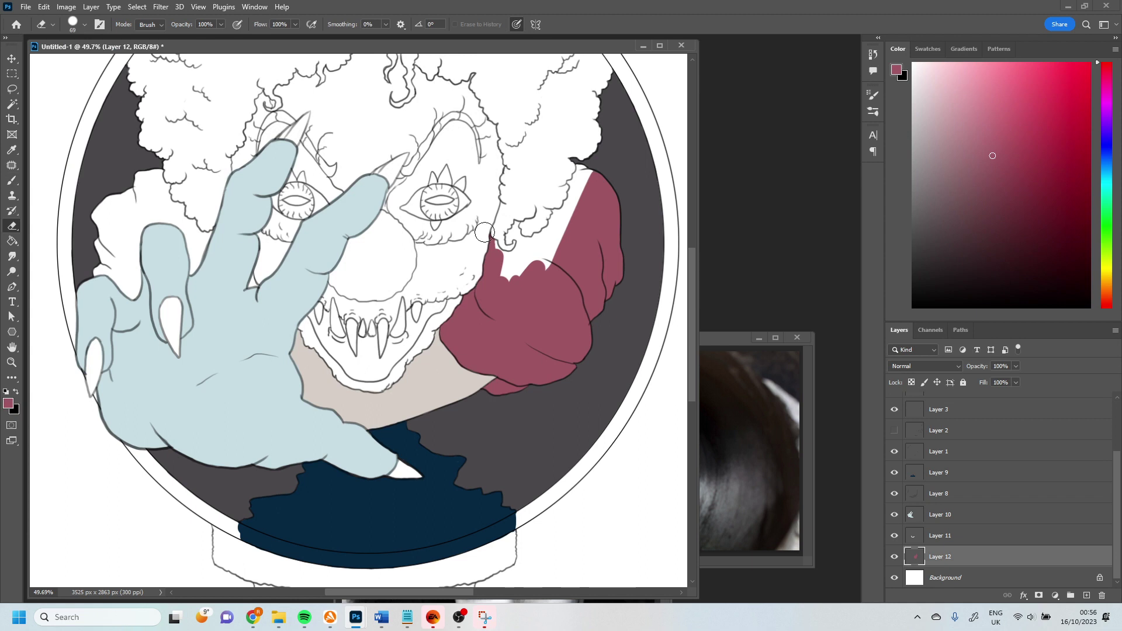
Extend the pinkish red of the right shoulder up to the face and the hanging hair locks.
left_click_drag(585, 175, 558, 260)
key("z")
left_click_drag(589, 149, 655, 172)
left_click(13, 181)
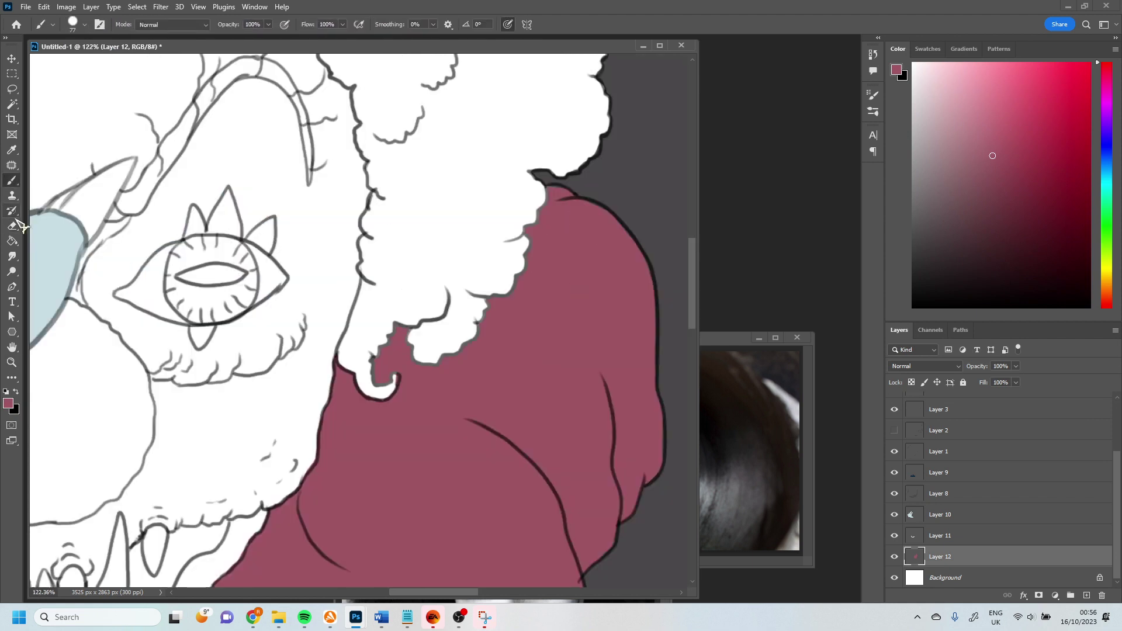
left_click_drag(370, 360, 383, 349)
key("ctrl+z")
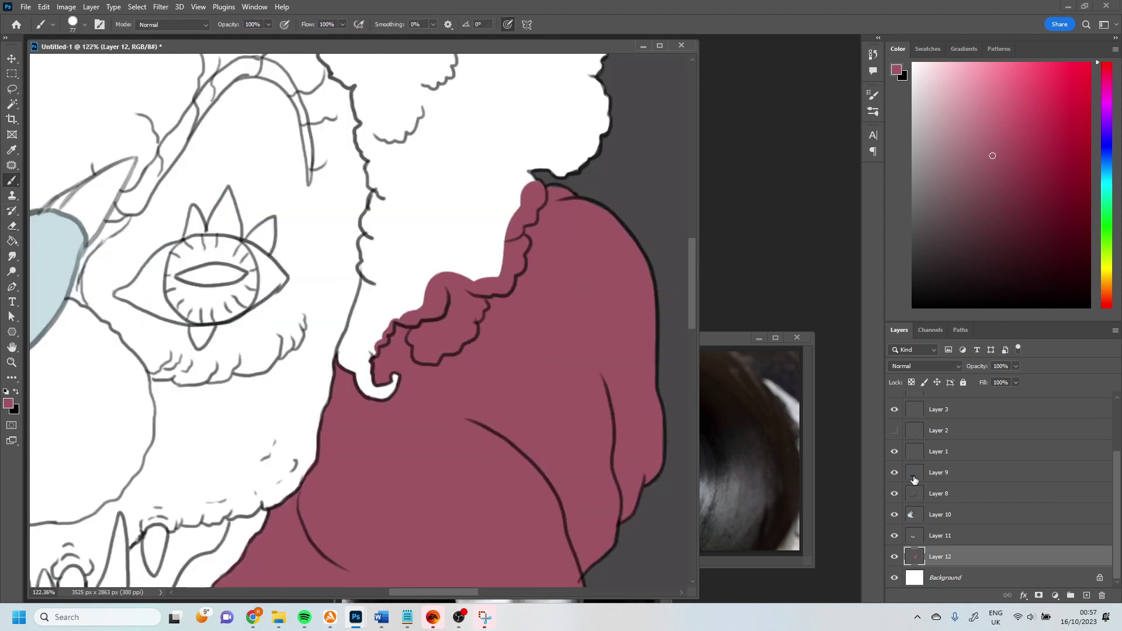
Erase the pinkish red that overlaps the right hair locks on Layer 12.
key("w")
key("shift+w")
left_click(297, 233)
key("e")
key("ctrl+d")
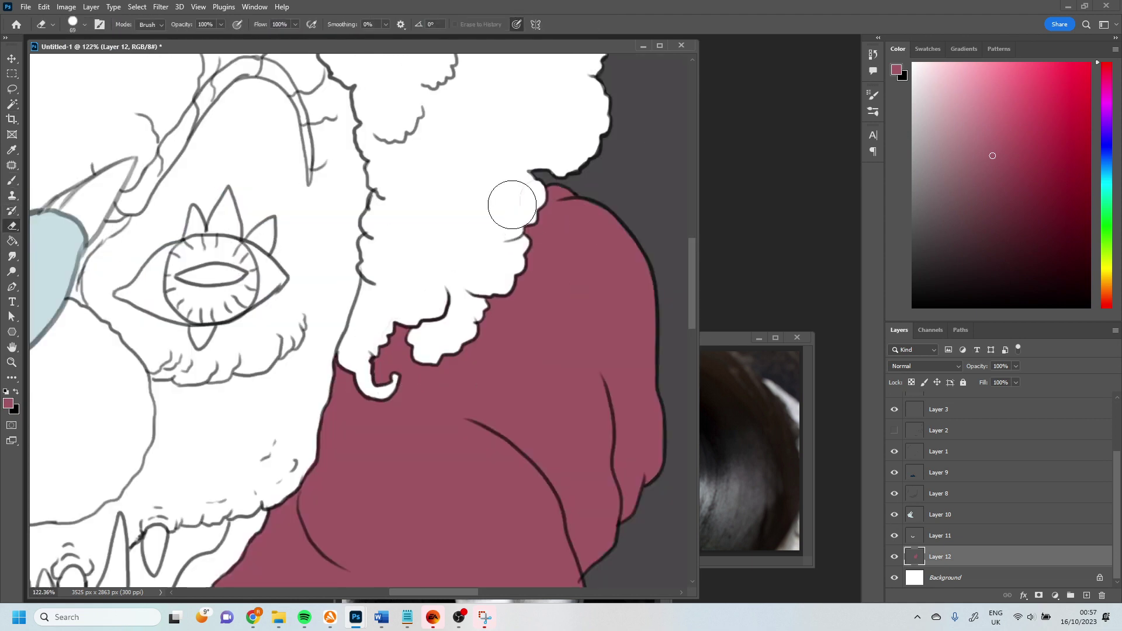
Fill the left shoulder's pinkish red up to the hair edge and clean the pale blue along the adjoining finger.
scroll(466, 309, "down", 5)
scroll(75, 208, "up", 5)
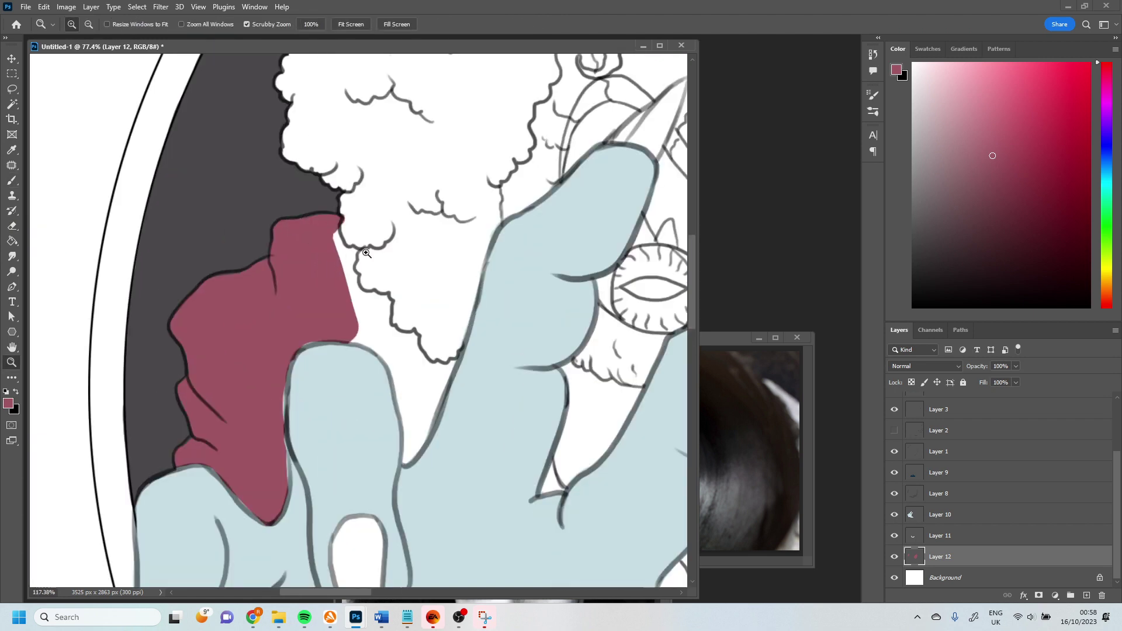
mouse_move(350, 228)
left_mouse_down()
mouse_move(357, 277)
mouse_move(333, 321)
left_mouse_up()
key("alt+bracketright")
key("alt+bracketright")
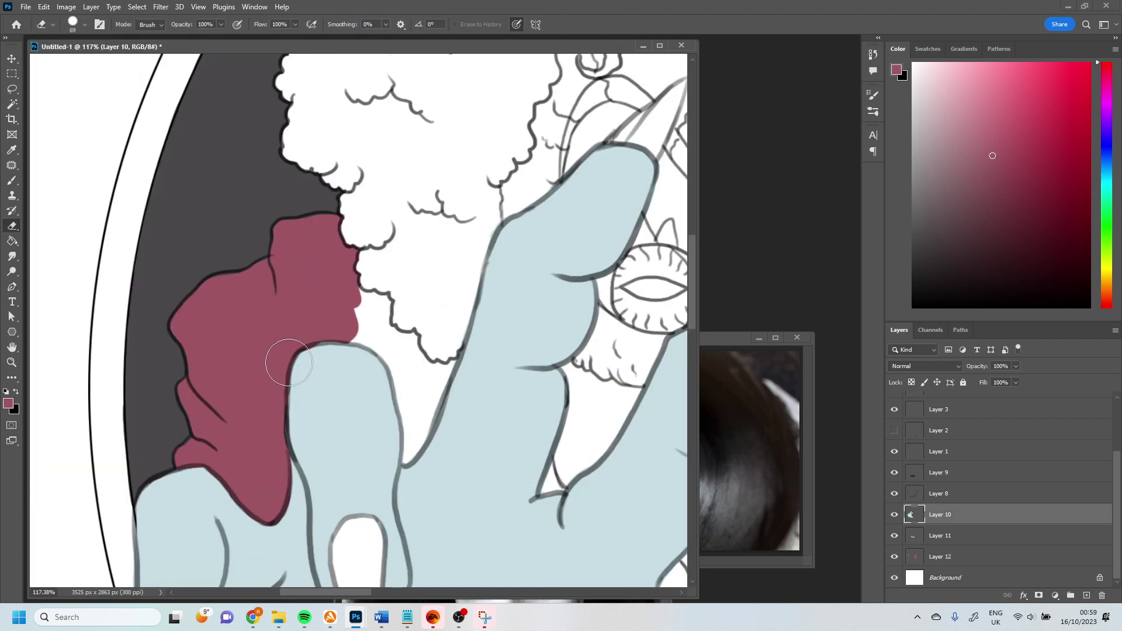
Paint the left shoulder pinkish red in the gap between the raised fingers and the hair.
key("b")
mouse_move(358, 310)
left_mouse_down()
mouse_move(342, 349)
mouse_move(444, 421)
left_mouse_up()
key("alt+bracketleft")
key("alt+bracketleft")
mouse_move(456, 351)
left_mouse_down()
mouse_move(370, 318)
mouse_move(362, 344)
mouse_move(394, 380)
mouse_move(402, 464)
mouse_move(419, 455)
mouse_move(360, 362)
mouse_move(463, 371)
left_mouse_up()
Trim the hand's colour edge and erase the pinkish red overlapping the left hair locks.
key("alt+bracketright")
key("alt+bracketright")
key("e")
key("alt+bracketleft")
key("alt+bracketleft")
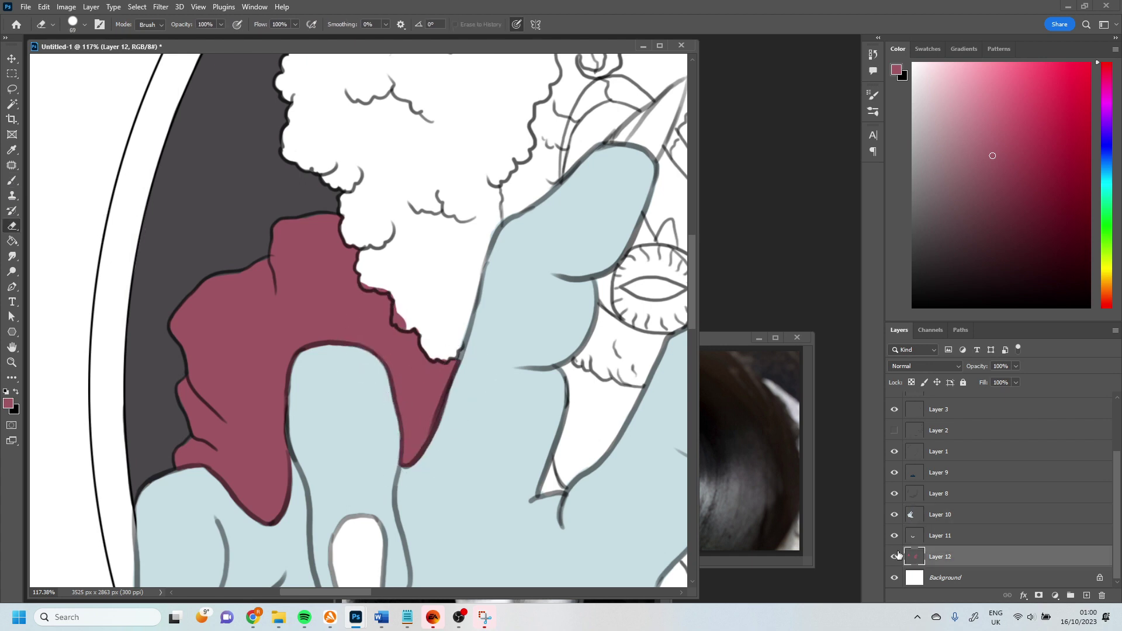
left_click_drag(380, 298, 403, 325)
Colour the small sleeve gap at the base of the fingers pinkish red and switch to the hand's colour layer.
scroll(419, 308, "down", 5)
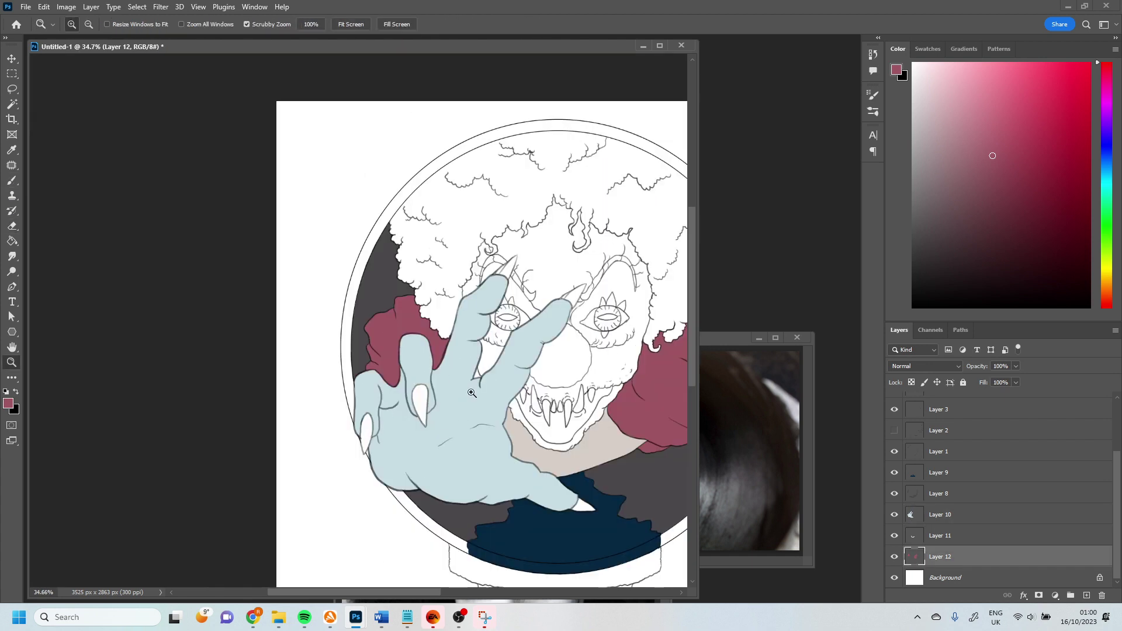
scroll(444, 362, "up", 5)
key("alt+bracketright")
key("alt+bracketright")
scroll(446, 366, "down", 5)
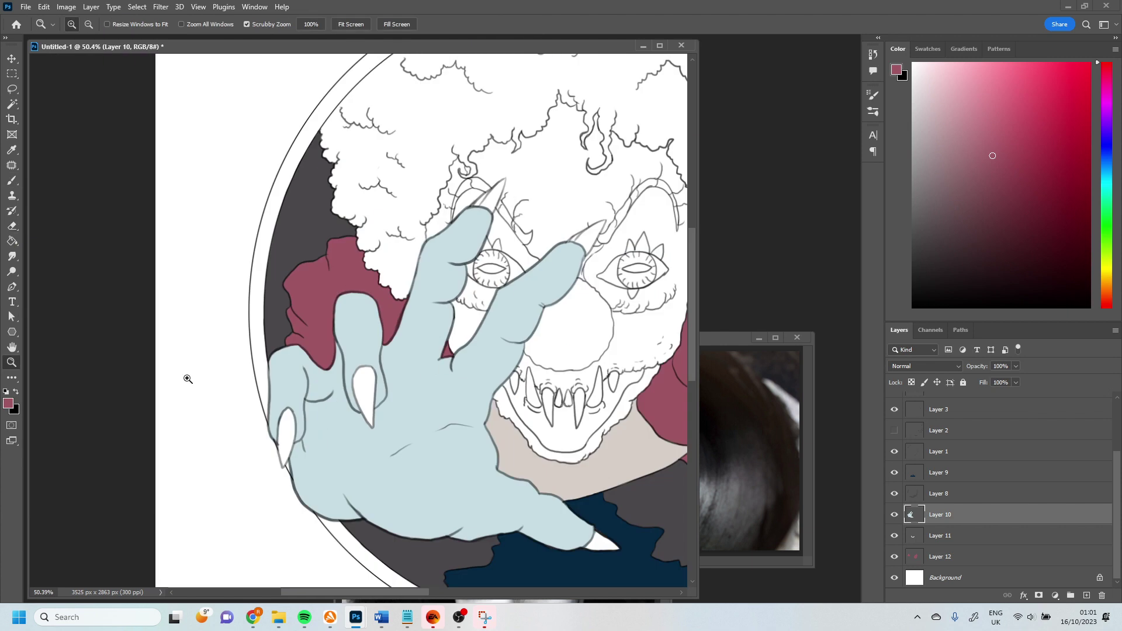
Choose a pale beige and paint the fangs and teeth on a new layer.
left_click(930, 94)
key("ctrl+shift+alt+n")
key("b")
scroll(360, 324, "up", 4)
mouse_move(360, 324)
left_mouse_down()
mouse_move(418, 386)
mouse_move(453, 374)
mouse_move(471, 421)
mouse_move(512, 351)
mouse_move(538, 345)
left_mouse_up()
Touch up the ink lines around the fangs and lip on Layer 7 with a fine black brush, using the sketch as a guide.
scroll(892, 441, "up", 3)
left_click(894, 403)
left_click(939, 402)
key("x")
key("bracketleft")
key("bracketleft")
key("bracketleft")
key("bracketleft")
key("bracketleft")
key("bracketleft")
key("bracketleft")
key("bracketleft")
key("bracketleft")
key("bracketleft")
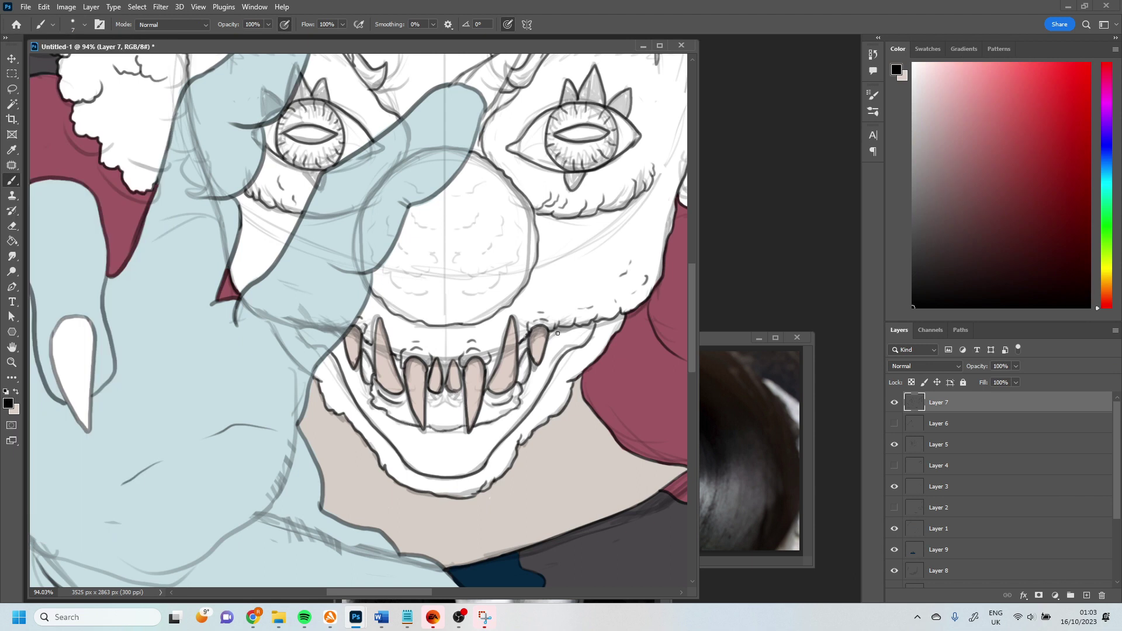
key("ctrl+z")
key("x")
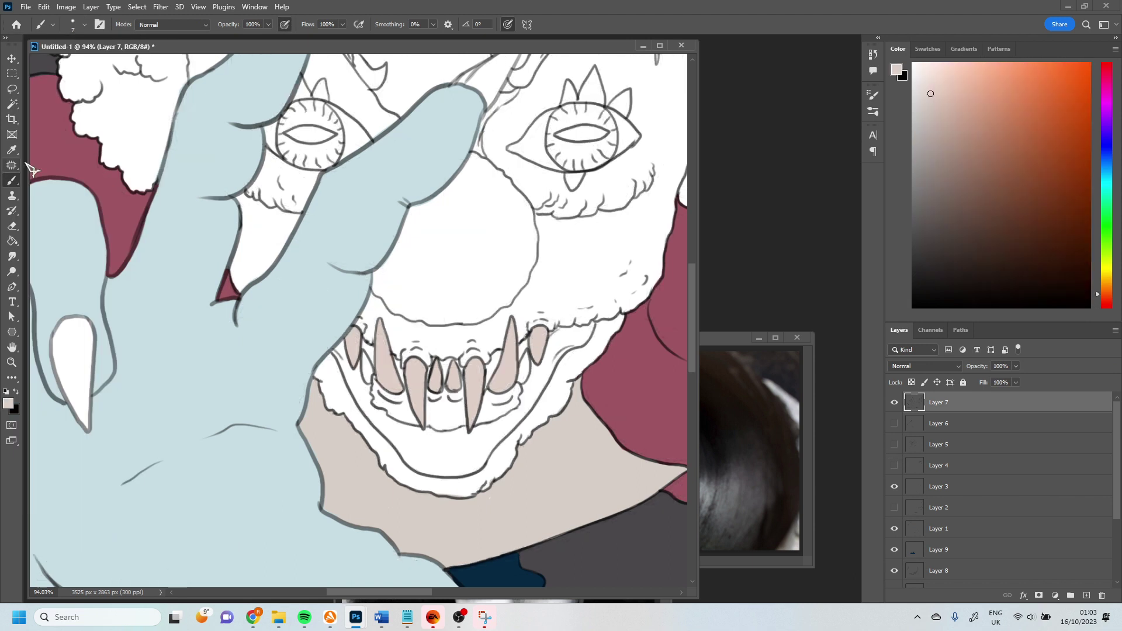
key("ctrl+z")
Paint the clown's round nose a flat brownish red on Layer 13, tracing its edge and filling it in.
left_click(590, 386, "alt")
mouse_move(453, 219)
left_mouse_down()
mouse_move(421, 275)
mouse_move(472, 155)
left_mouse_up()
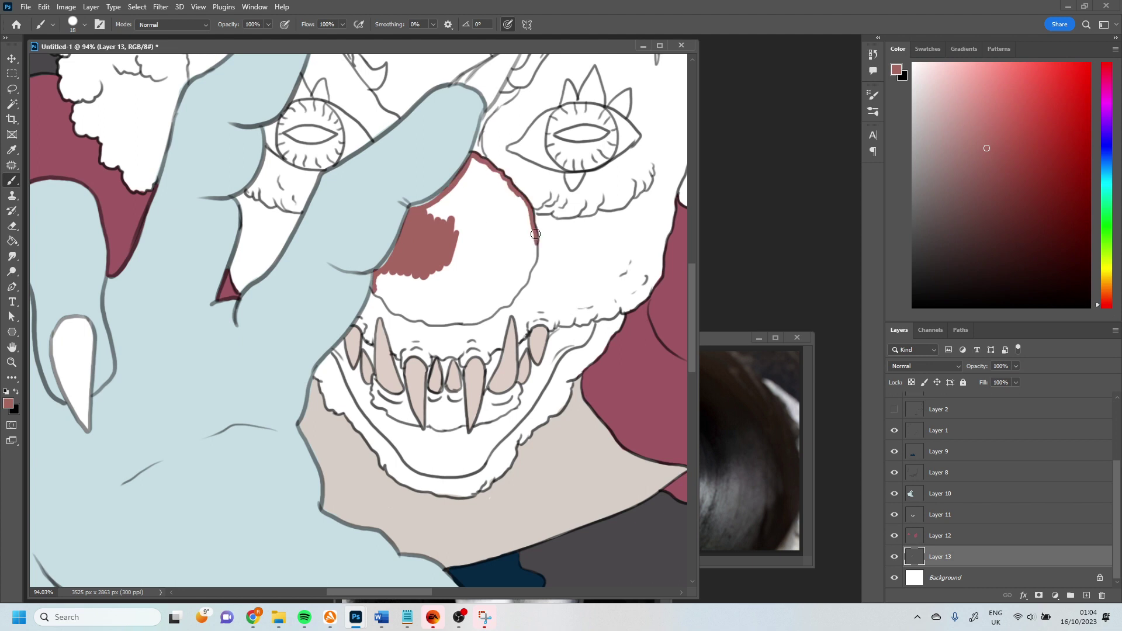
mouse_move(535, 233)
left_mouse_down()
mouse_move(503, 310)
mouse_move(389, 307)
left_mouse_up()
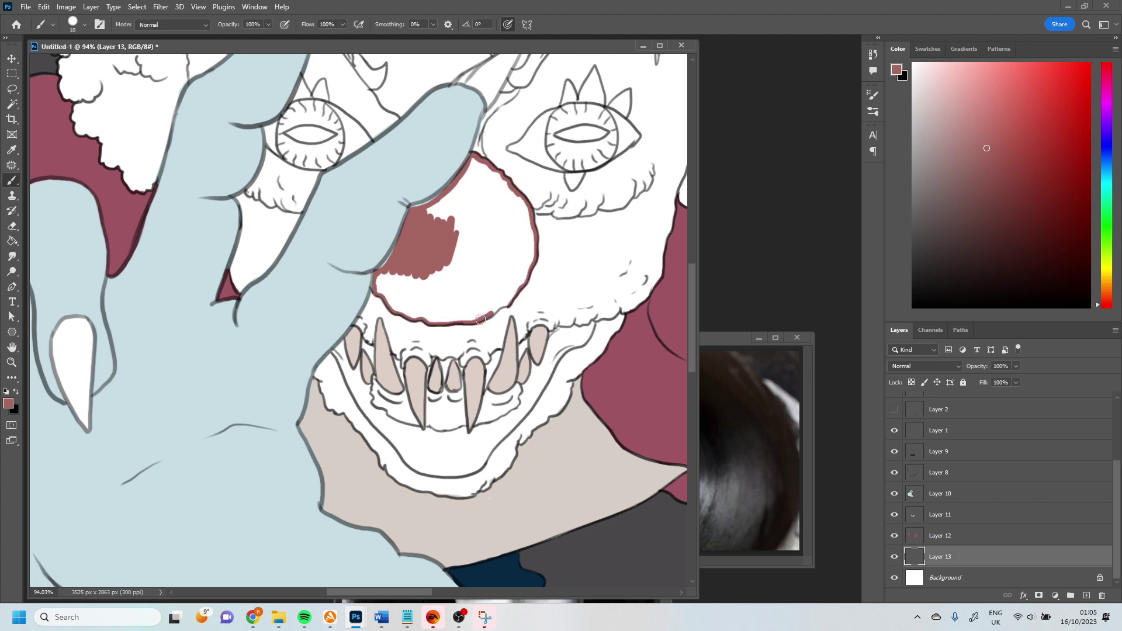
mouse_move(481, 319)
left_mouse_down()
mouse_move(380, 286)
mouse_move(526, 263)
mouse_move(476, 270)
left_mouse_up()
Erase the hand's pale blue that spills past the finger outline onto the nose on Layer 10.
key("alt+bracketright")
key("alt+bracketright")
key("alt+bracketright")
key("e")
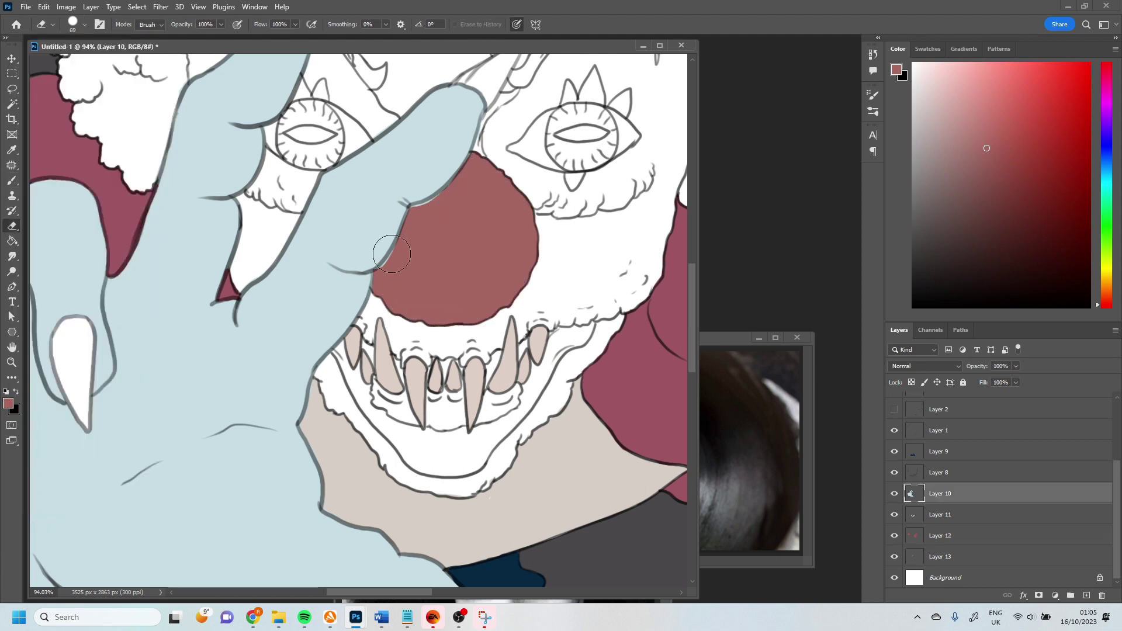
mouse_move(392, 254)
left_mouse_down()
mouse_move(400, 242)
mouse_move(372, 284)
left_mouse_up()
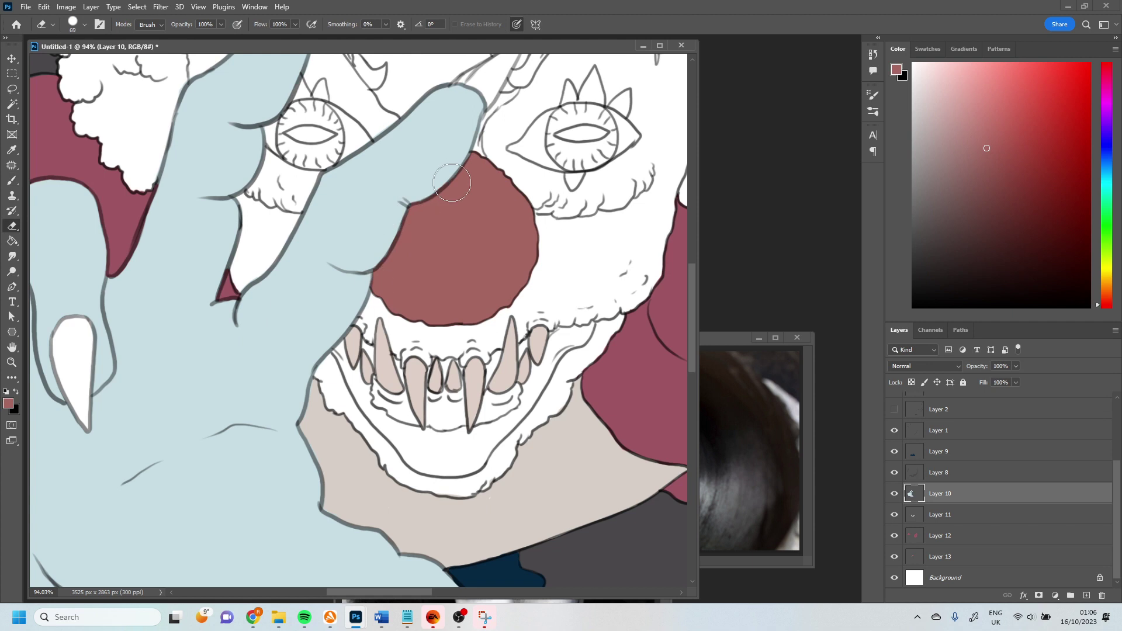
Paint the clown's curly hair flat dark red on Layer 11.
key("z")
left_click_drag(451, 182, 350, 182)
left_click(895, 515)
key("b")
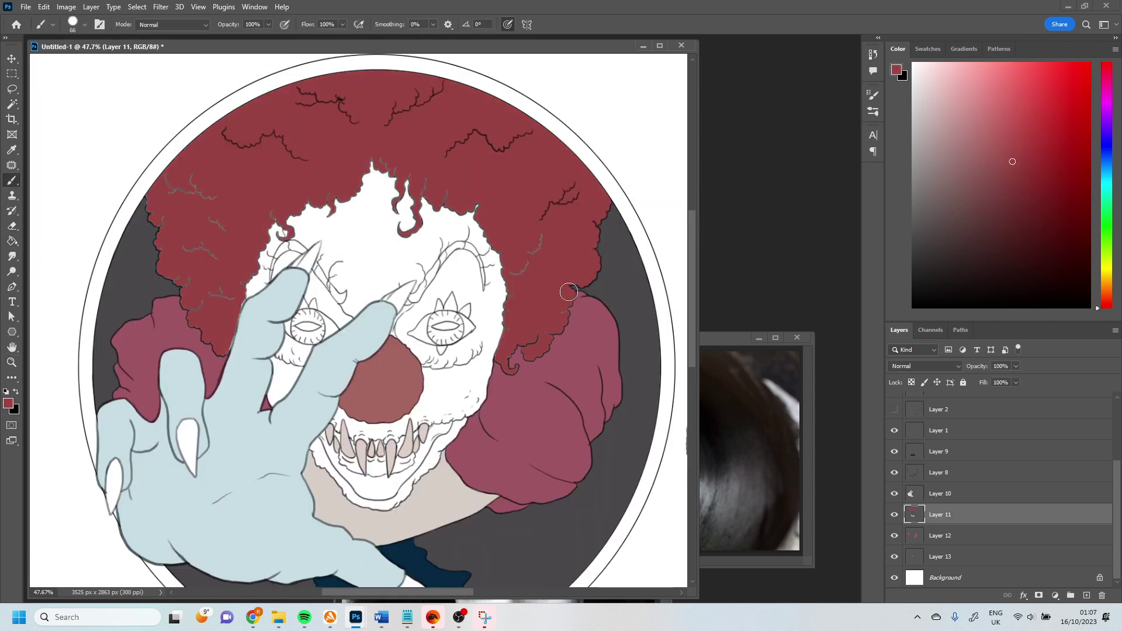
Touch up the dark red of the hair on the side away from the raised hand, filling under the curl lines on Layer 11.
key("e")
scroll(569, 292, "up", 5)
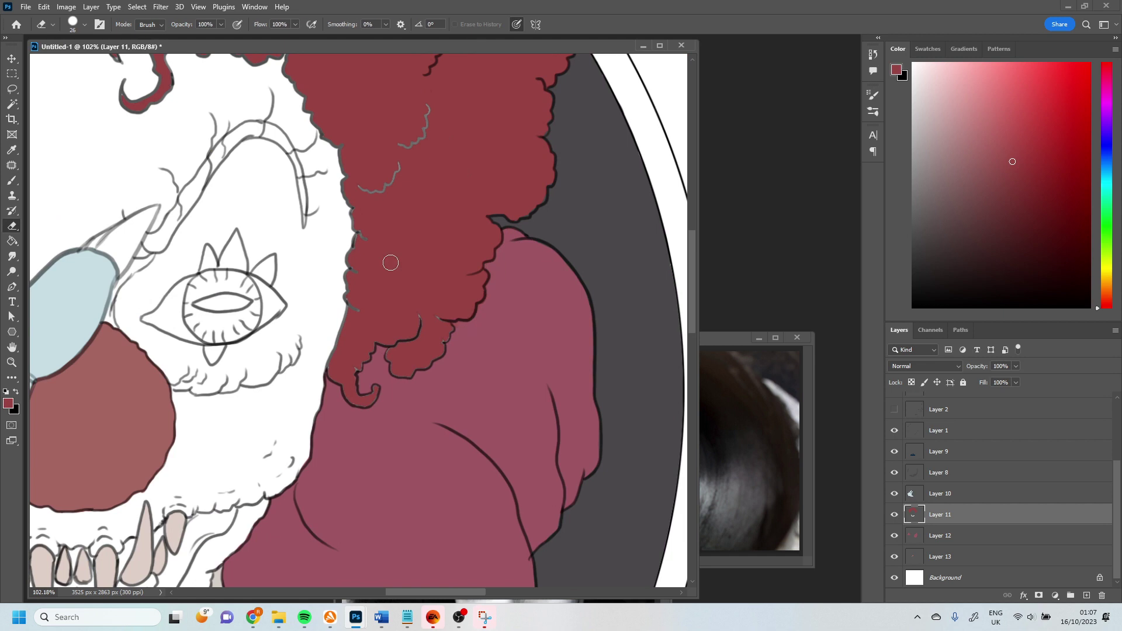
key("b")
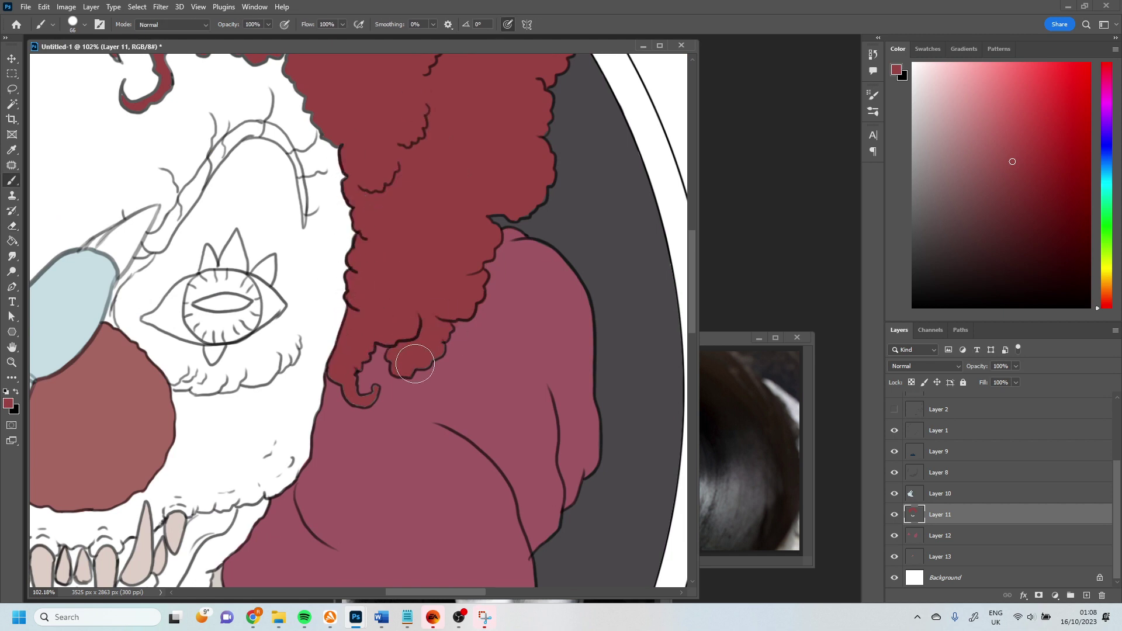
left_click_drag(483, 138, 359, 413)
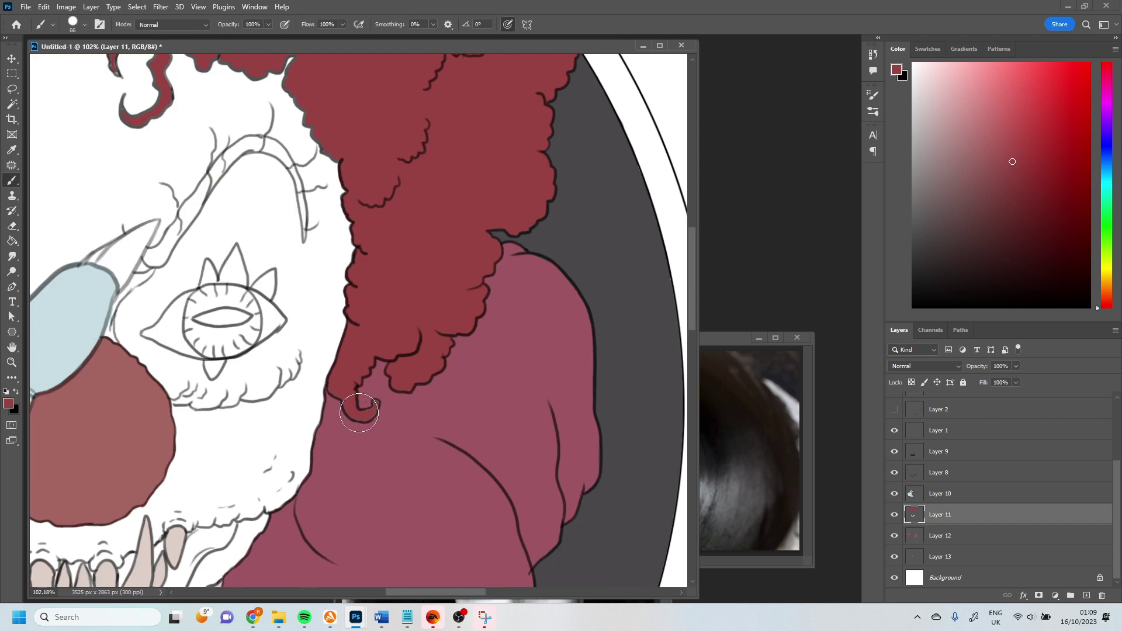
scroll(328, 385, "up", 5)
scroll(326, 226, "left", 4)
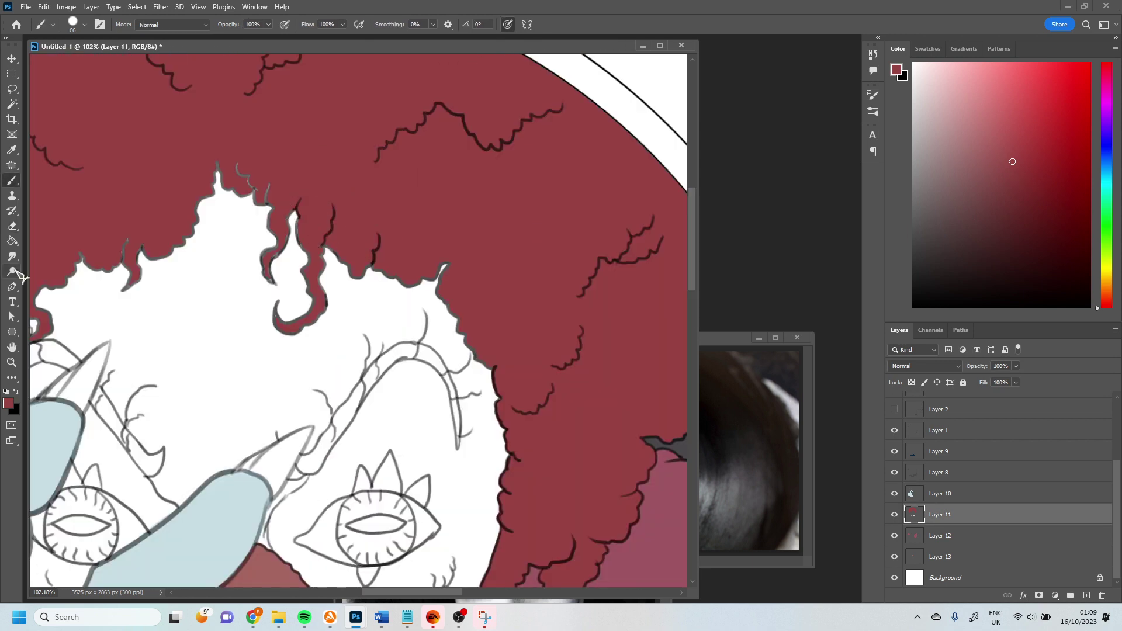
Clean up the dark red along the fringe and the loose curls over the forehead on Layer 11.
key("e")
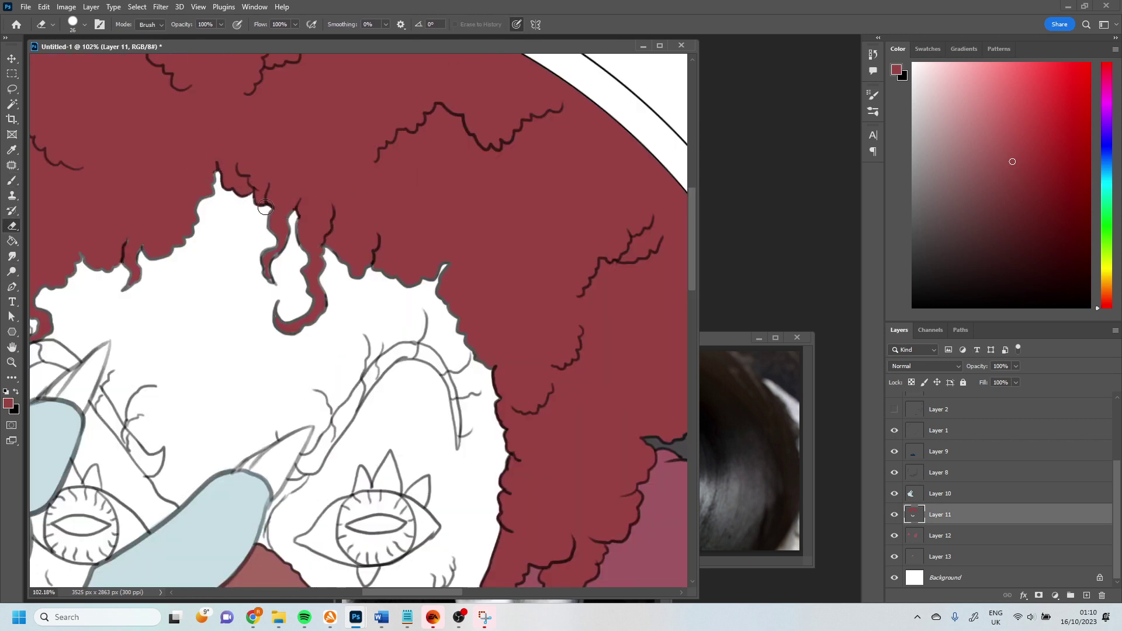
key("b")
mouse_move(273, 240)
left_mouse_down()
mouse_move(302, 222)
mouse_move(303, 272)
mouse_move(278, 251)
mouse_move(272, 281)
left_mouse_up()
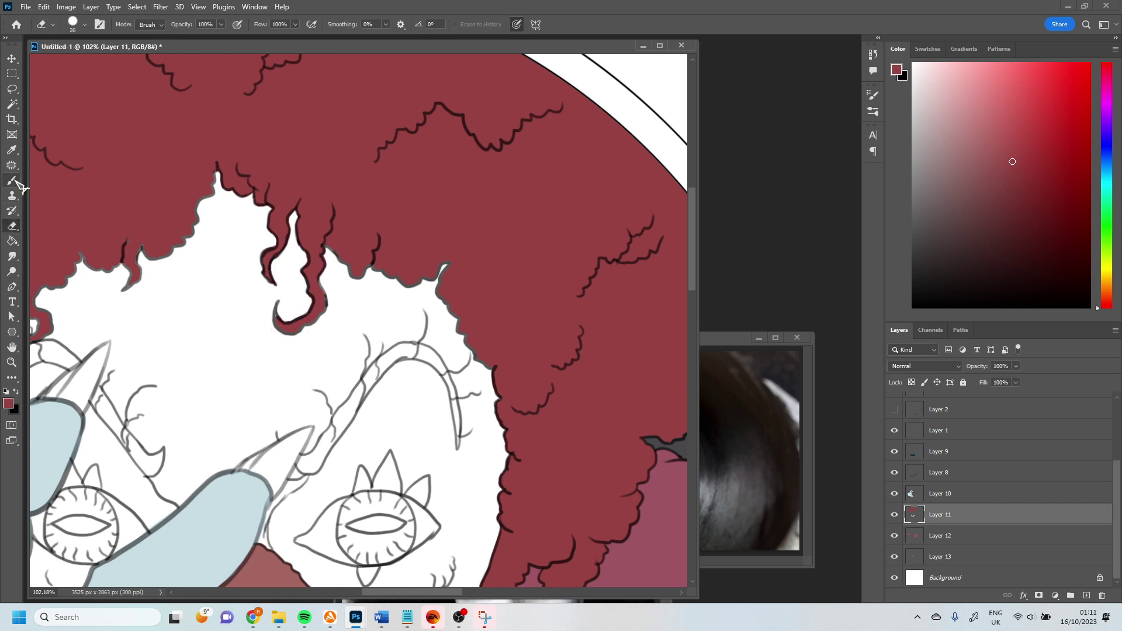
left_click_drag(348, 264, 362, 274)
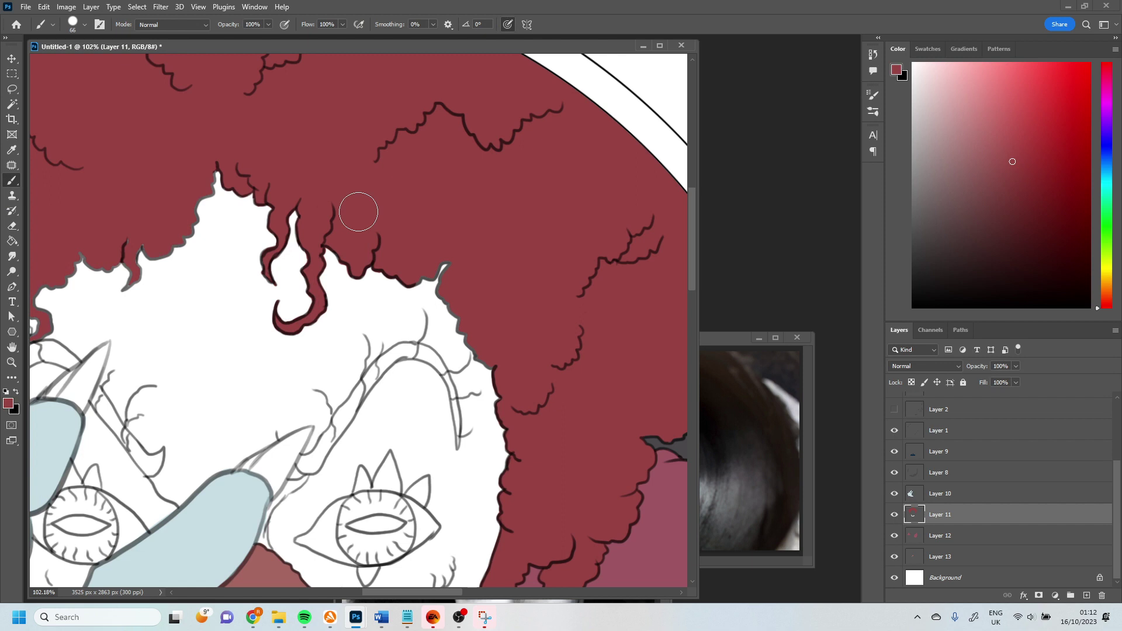
left_click_drag(461, 317, 487, 367)
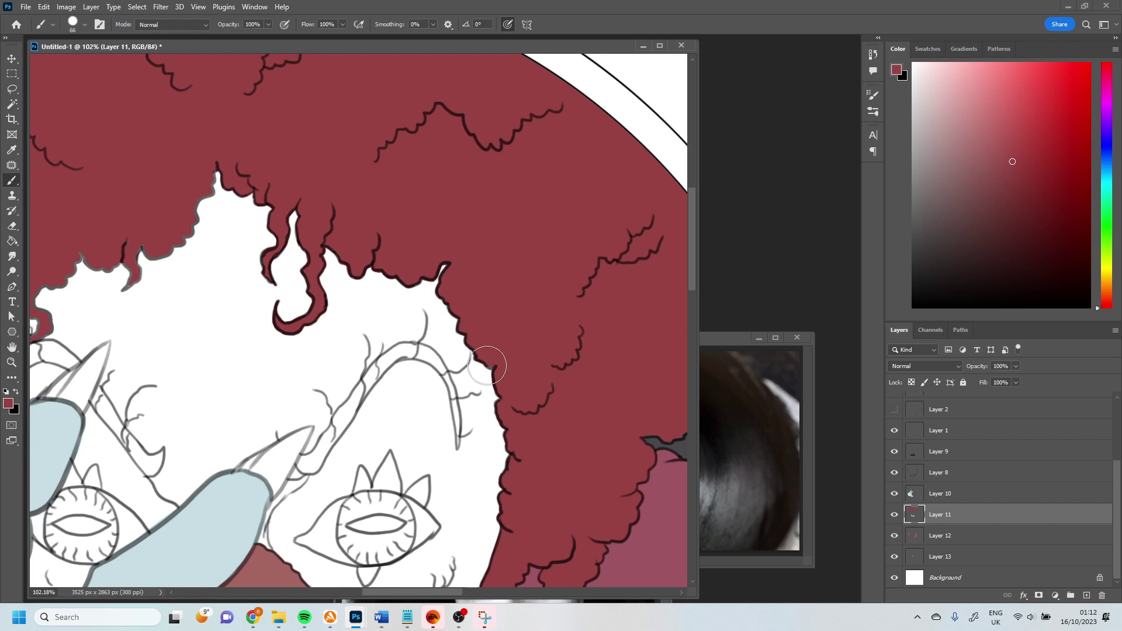
scroll(351, 293, "left", 3)
scroll(351, 292, "up", 1)
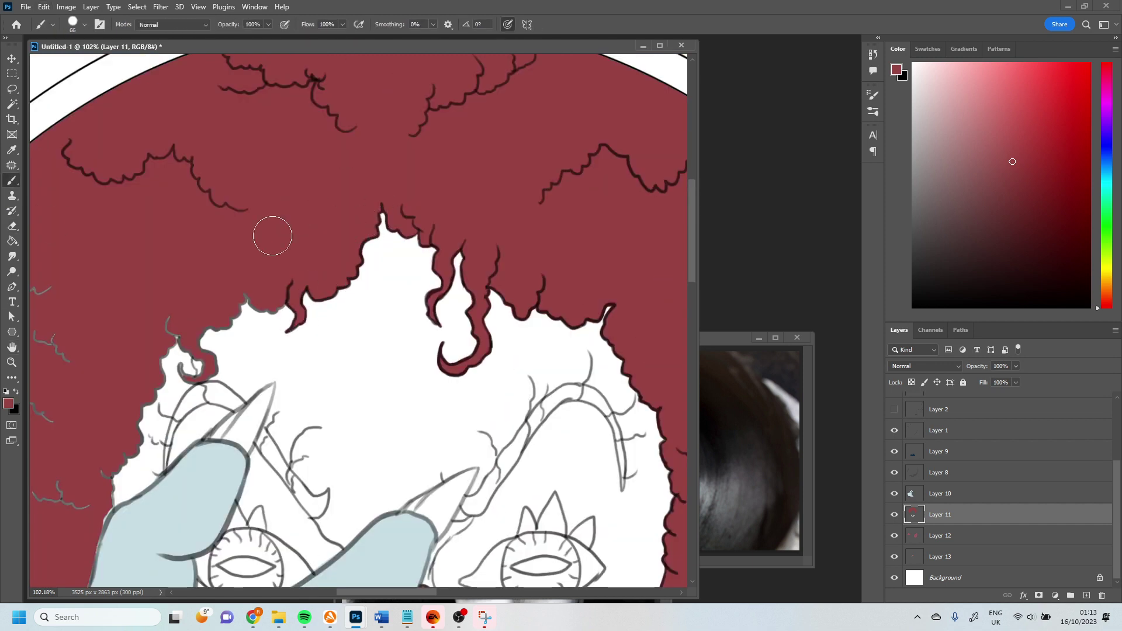
Refine the dark red hair edge on the raised hand's side on Layer 11, and trim the finger's pale blue edge on Layer 10.
scroll(273, 236, "left", 3)
scroll(273, 235, "down", 1)
key("e")
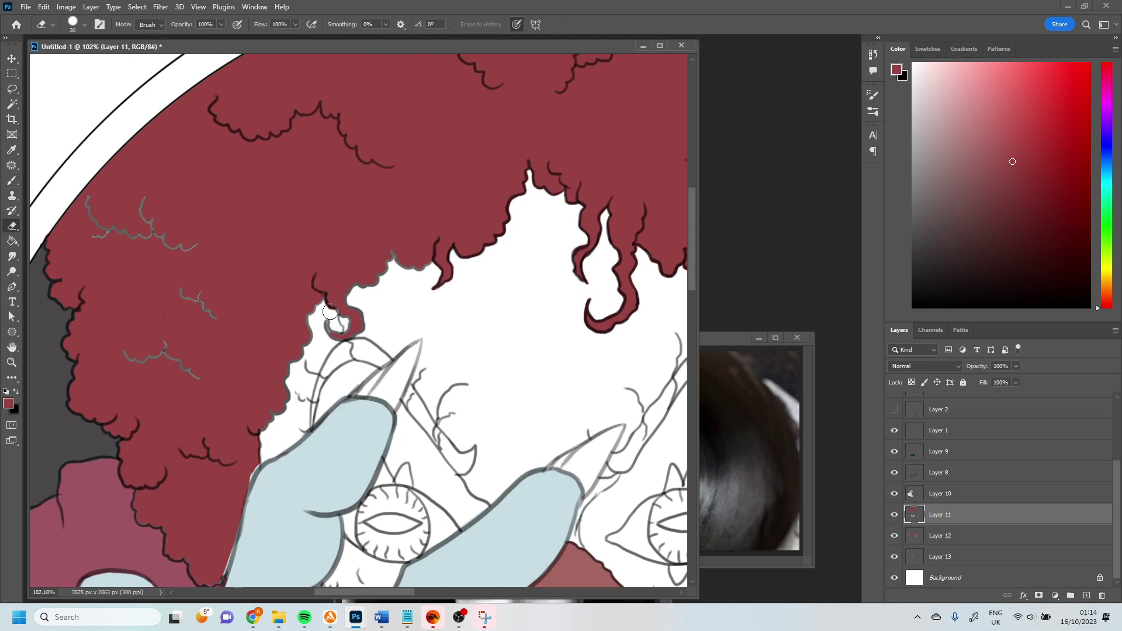
key("b")
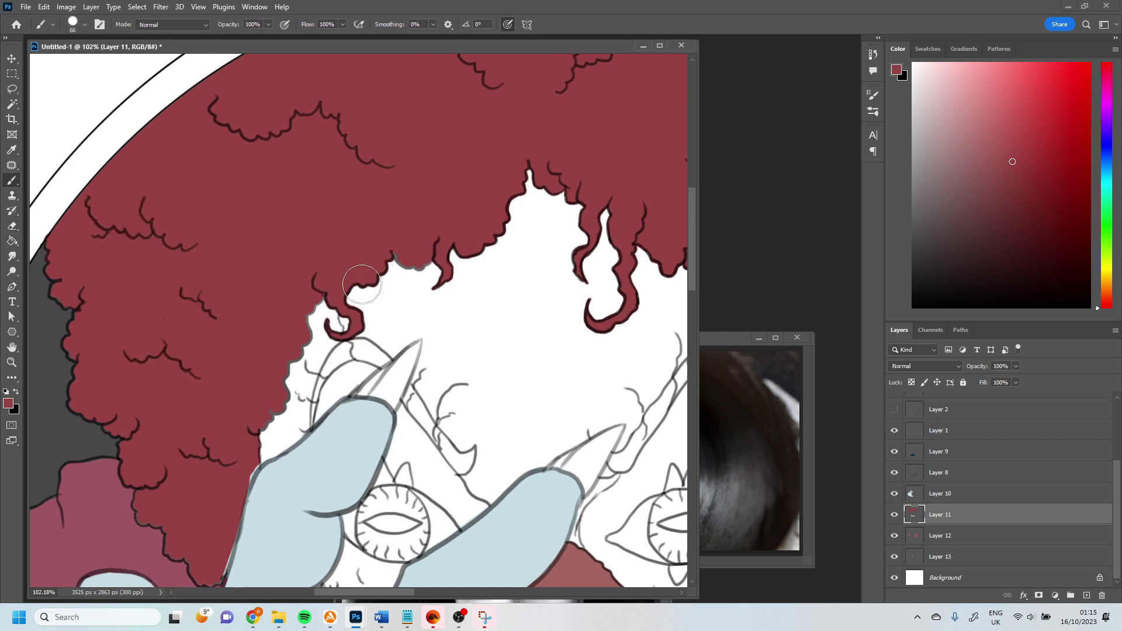
key("e")
scroll(148, 198, "left", 5)
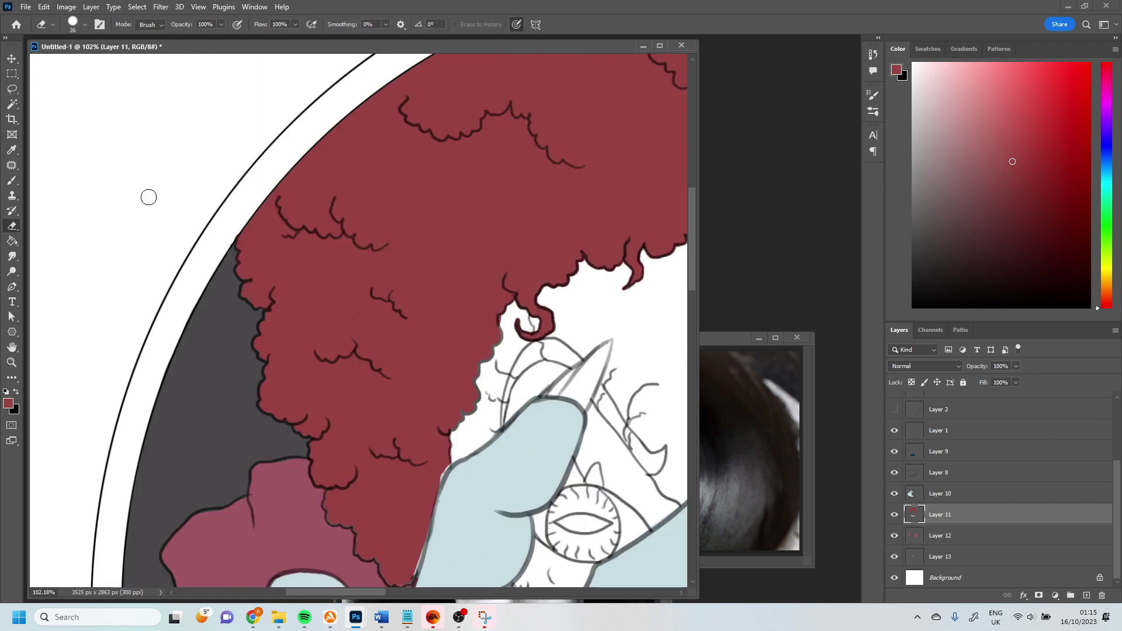
key("b")
left_click_drag(477, 374, 461, 418)
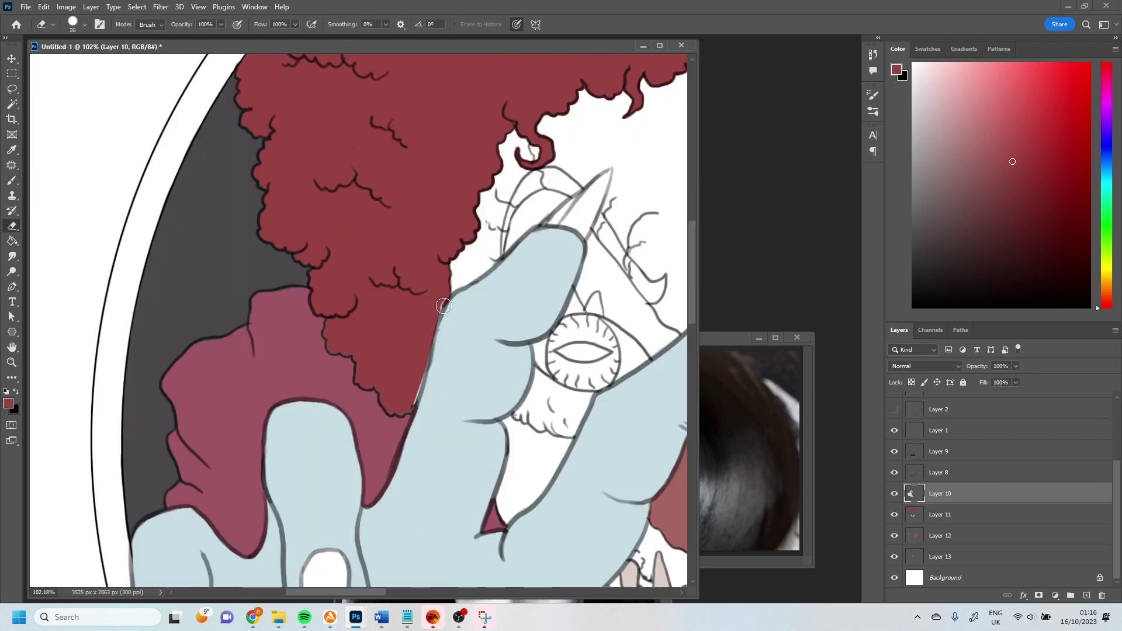
key("b")
key("alt+bracketleft")
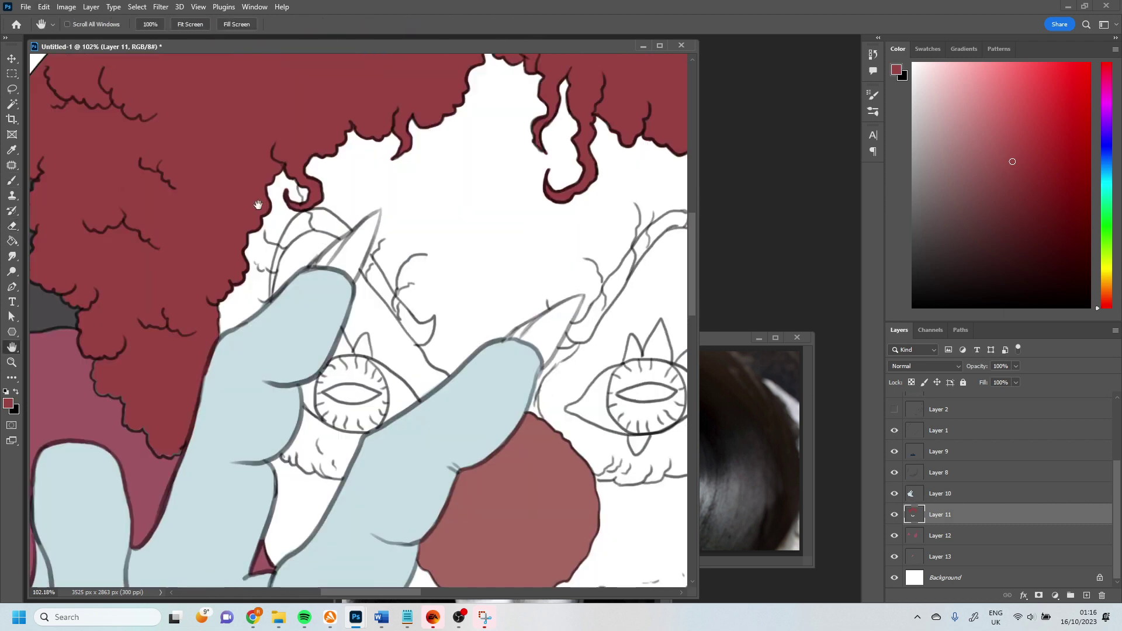
Paint both arched eyebrows the same dark red as the hair on Layer 11.
scroll(351, 293, "right", 5)
mouse_move(281, 248)
left_mouse_down()
mouse_move(277, 218)
mouse_move(299, 205)
mouse_move(345, 232)
mouse_move(368, 280)
mouse_move(428, 336)
mouse_move(378, 269)
mouse_move(302, 304)
mouse_move(280, 339)
left_mouse_up()
scroll(377, 271, "right", 5)
mouse_move(324, 279)
left_mouse_down()
mouse_move(378, 222)
mouse_move(399, 228)
mouse_move(433, 298)
mouse_move(409, 233)
left_mouse_up()
scroll(409, 233, "down", 5)
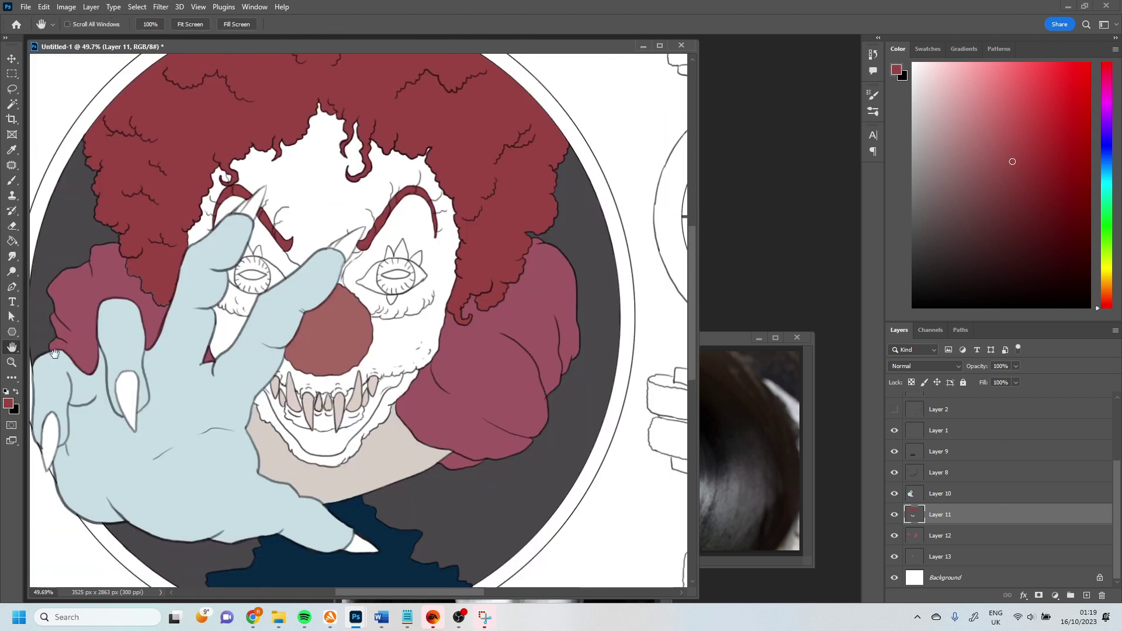
Create Layer 14 and paint the inside of the mouth and lips flat deep maroon around the fangs.
scroll(362, 350, "up", 5)
key("ctrl+shift+alt+n")
mouse_move(246, 295)
left_mouse_down()
mouse_move(320, 399)
mouse_move(270, 369)
mouse_move(450, 371)
mouse_move(491, 303)
mouse_move(525, 278)
left_mouse_up()
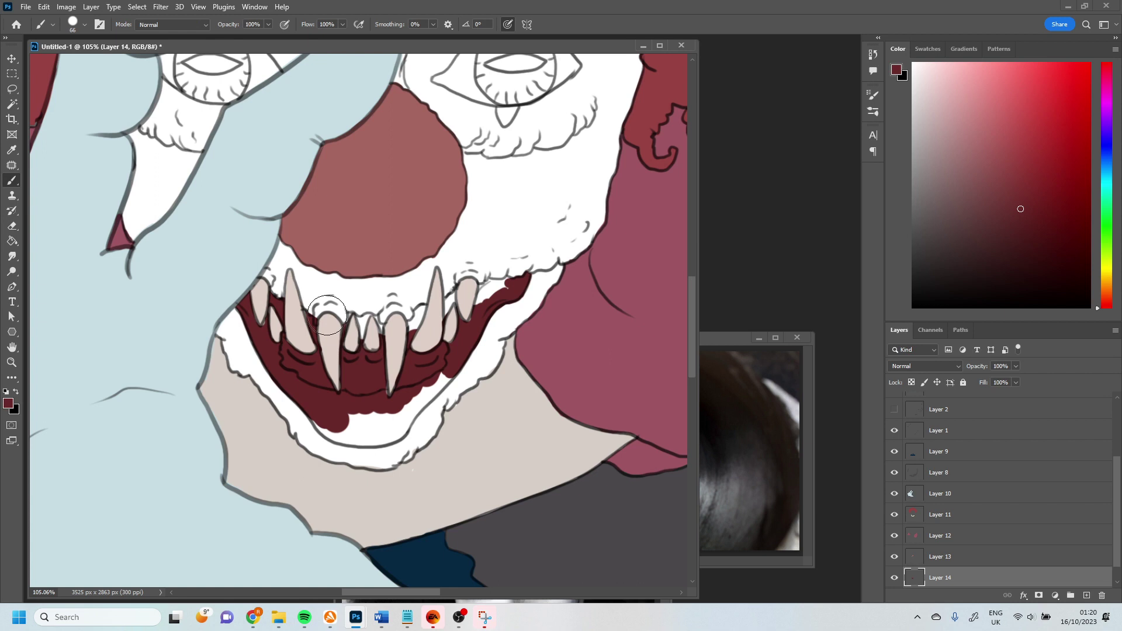
key("e")
key("alt+bracketright")
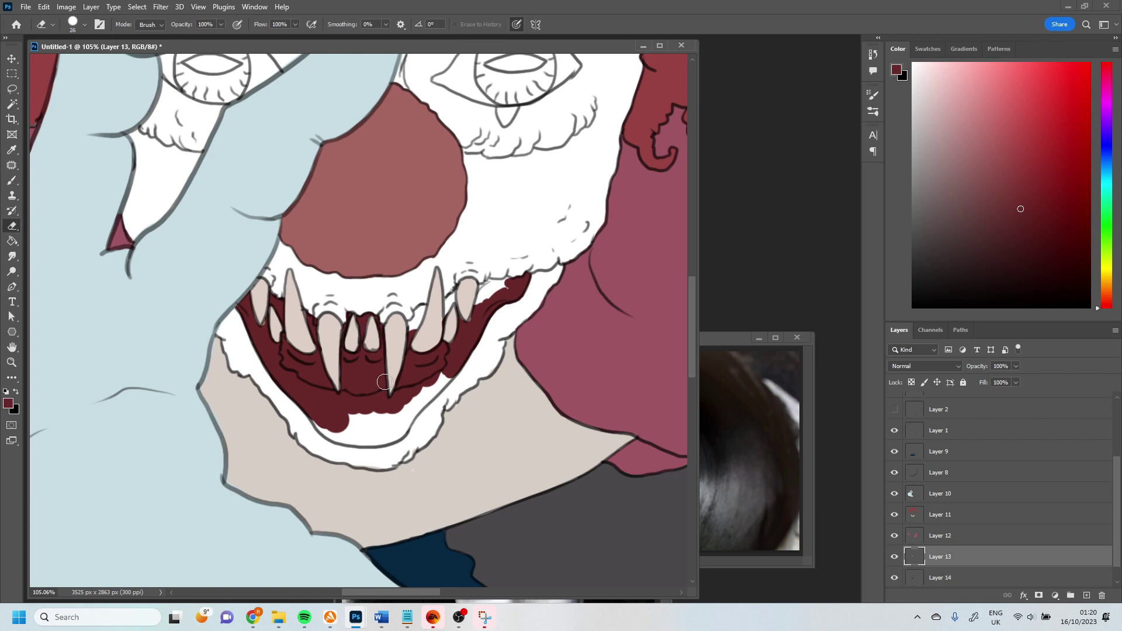
key("b")
key("alt+bracketleft")
mouse_move(444, 377)
left_mouse_down()
mouse_move(403, 427)
mouse_move(339, 444)
mouse_move(357, 450)
left_mouse_up()
left_click(418, 319)
left_click_drag(420, 310, 485, 287)
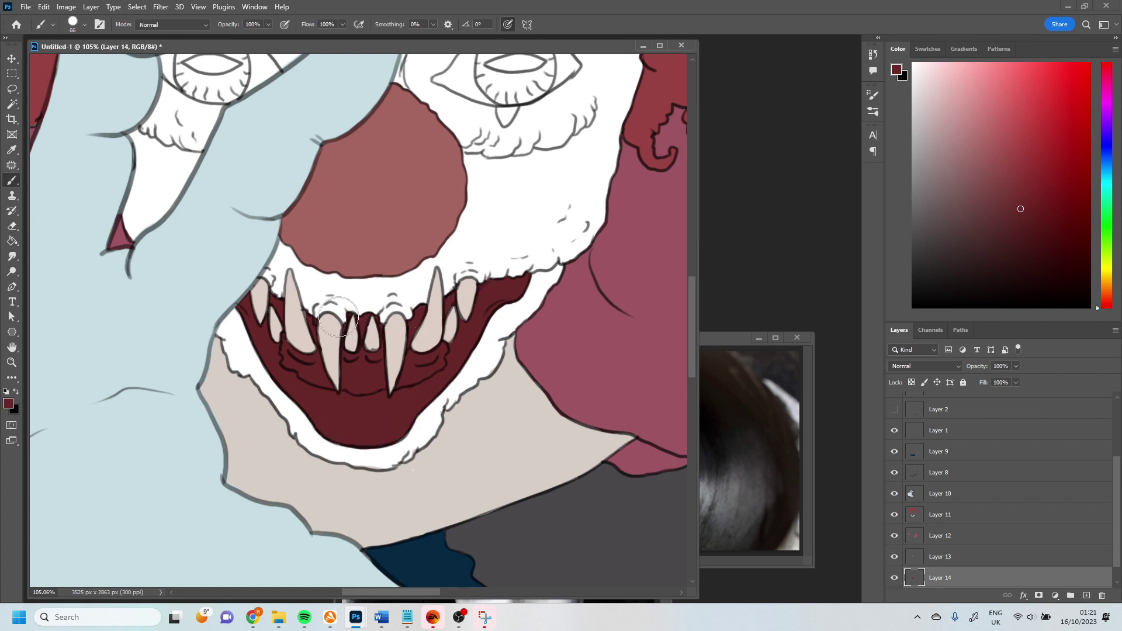
Paint the tongue plum purple and the gaps behind the upper fangs near-black on Layer 14.
left_click(1106, 68)
left_click(1005, 175)
mouse_move(283, 348)
left_mouse_down()
mouse_move(377, 378)
mouse_move(342, 382)
mouse_move(443, 347)
mouse_move(403, 383)
left_mouse_up()
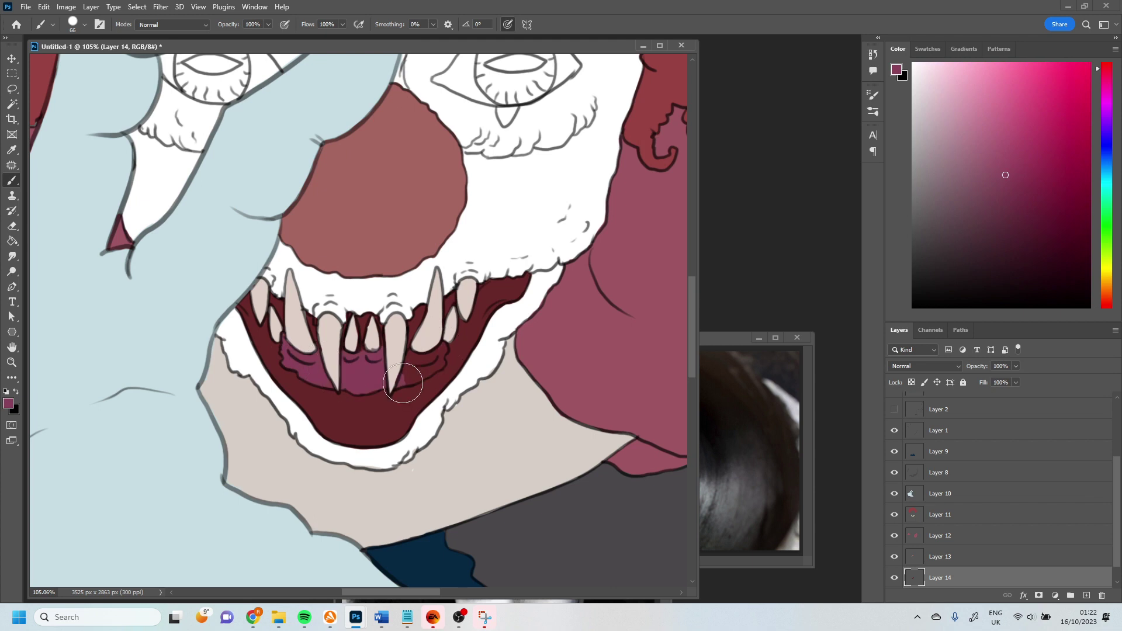
left_click(1014, 280)
mouse_move(374, 327)
left_mouse_down()
mouse_move(348, 309)
mouse_move(312, 330)
left_mouse_up()
left_click_drag(409, 330, 436, 302)
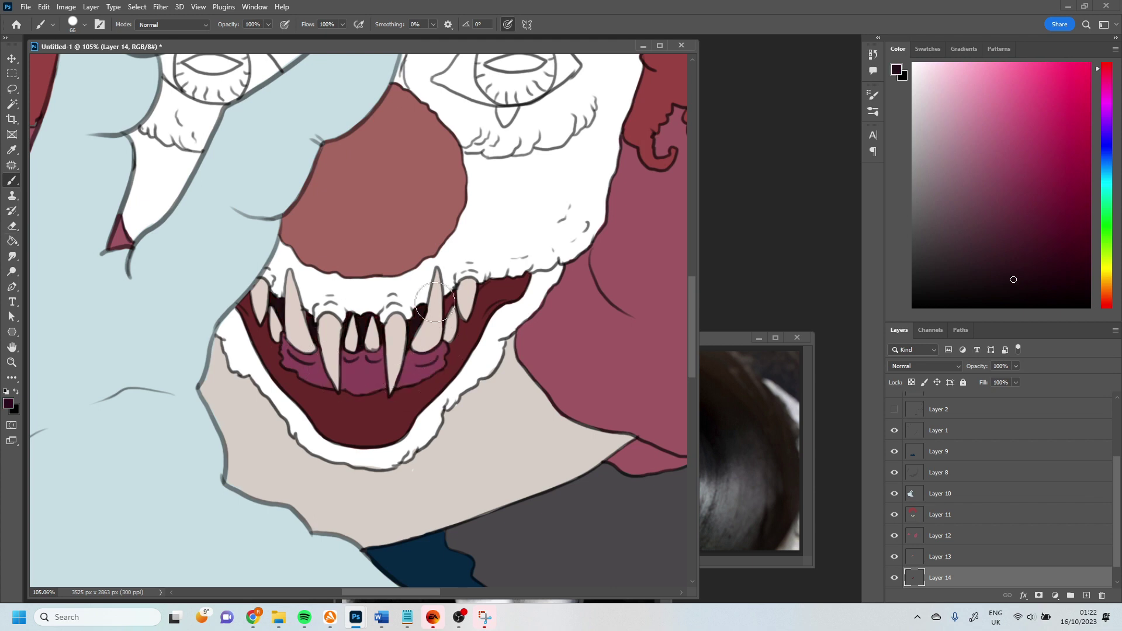
Paint the pointed makeup spikes above and below the eyes flat dark teal on Layer 14.
left_click(1106, 170)
left_click(1006, 215)
scroll(262, 210, "up", 5)
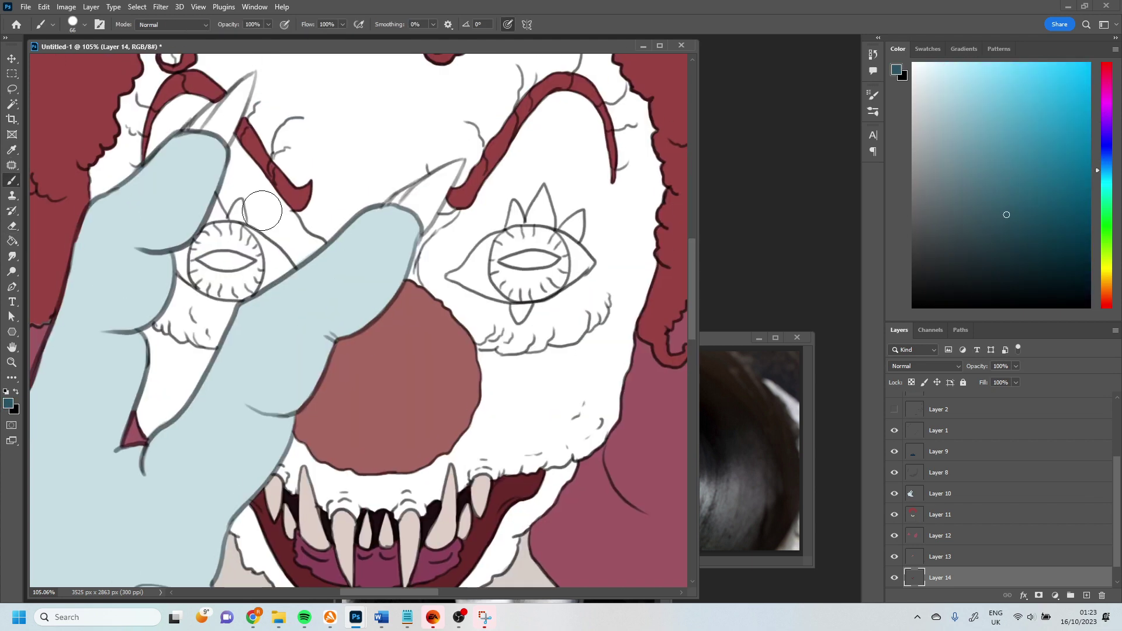
left_click_drag(239, 212, 212, 217)
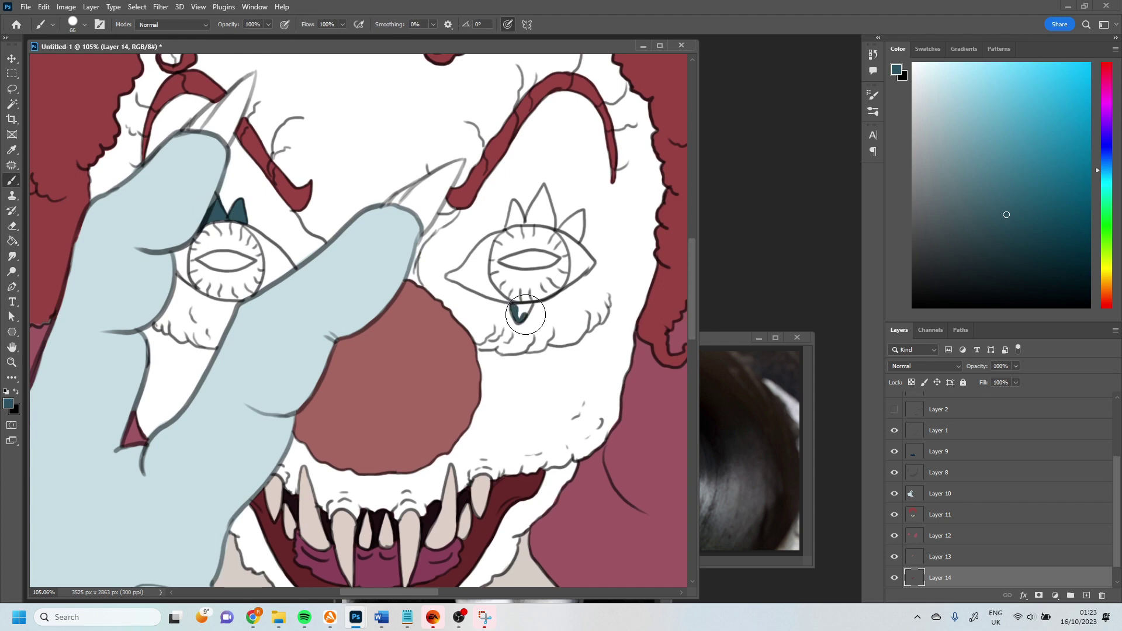
left_click_drag(526, 314, 519, 314)
mouse_move(544, 192)
left_mouse_down()
mouse_move(537, 221)
mouse_move(538, 195)
mouse_move(582, 213)
left_mouse_up()
scroll(993, 467, "up", 3)
Add the missing spike under the partly covered eye, inked on Layer 7 from the sketch and filled dark teal on Layer 14.
left_click(941, 402)
key("x")
left_click(893, 445)
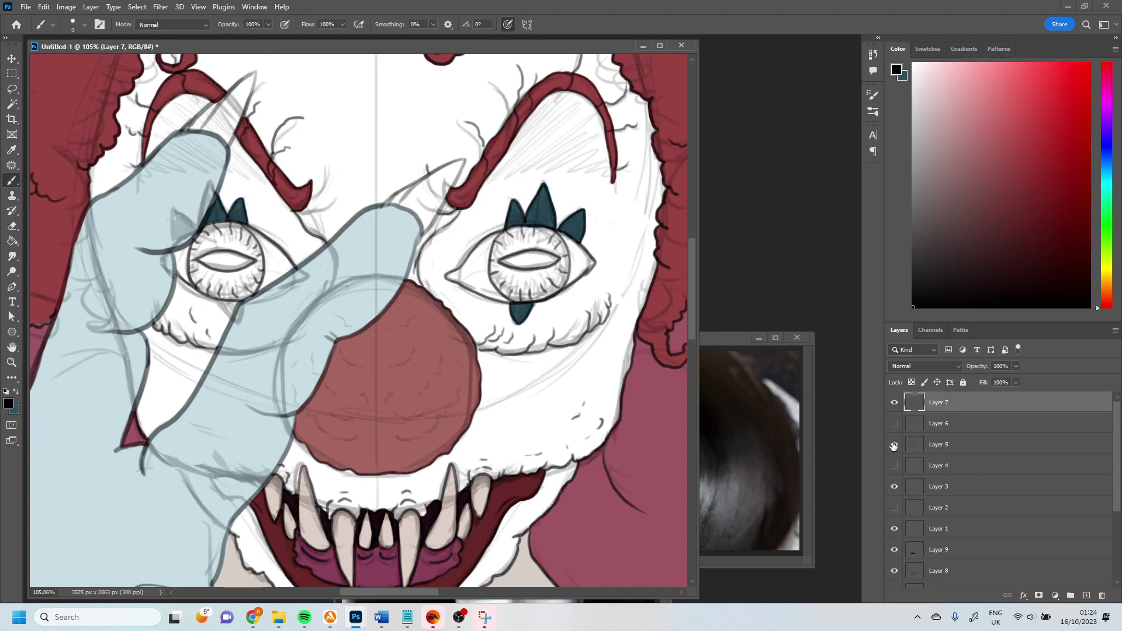
key("ctrl+z")
key("ctrl+z")
key("x")
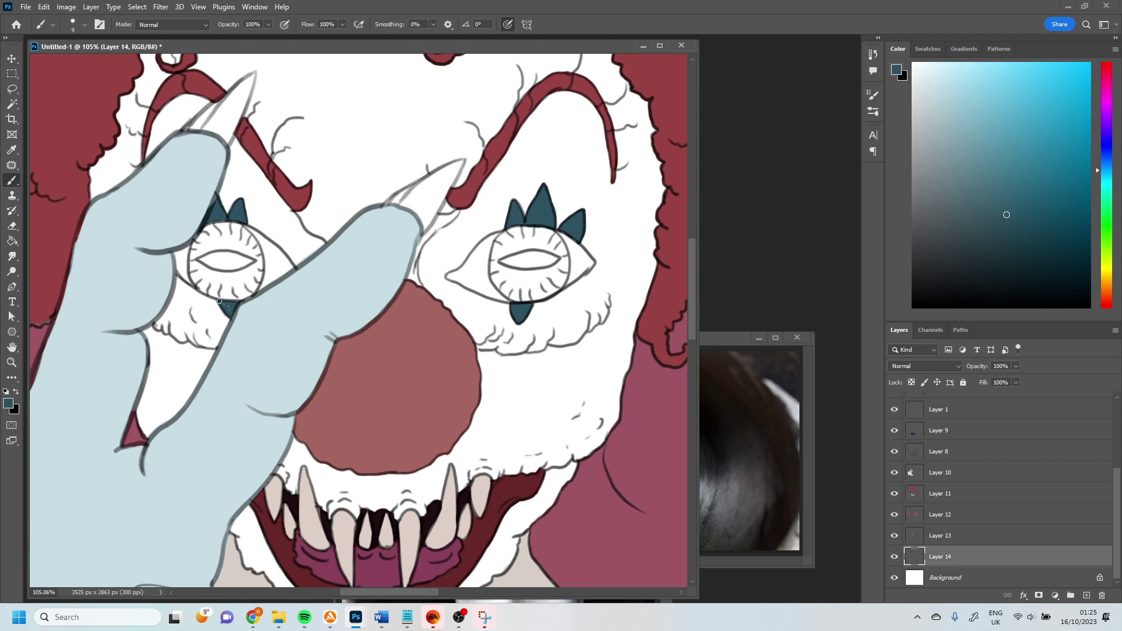
Paint both irises bright red and the slit pupils black on Layer 14.
key("x")
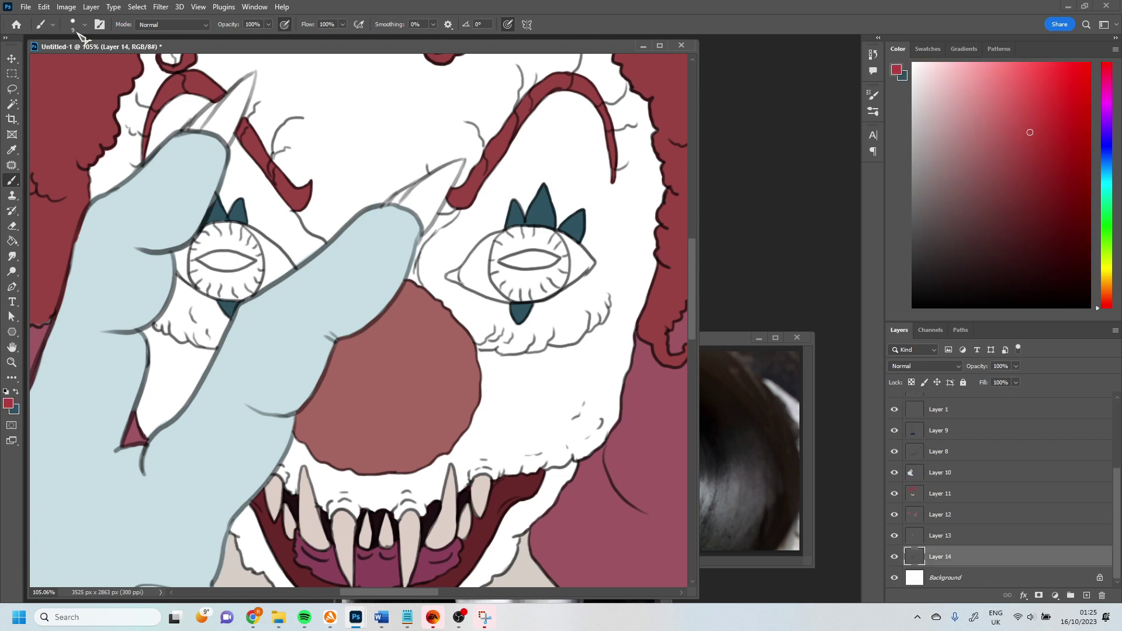
mouse_move(494, 245)
left_mouse_down()
mouse_move(526, 292)
mouse_move(494, 290)
left_mouse_up()
left_click_drag(547, 245, 561, 298)
left_click_drag(502, 230, 558, 240)
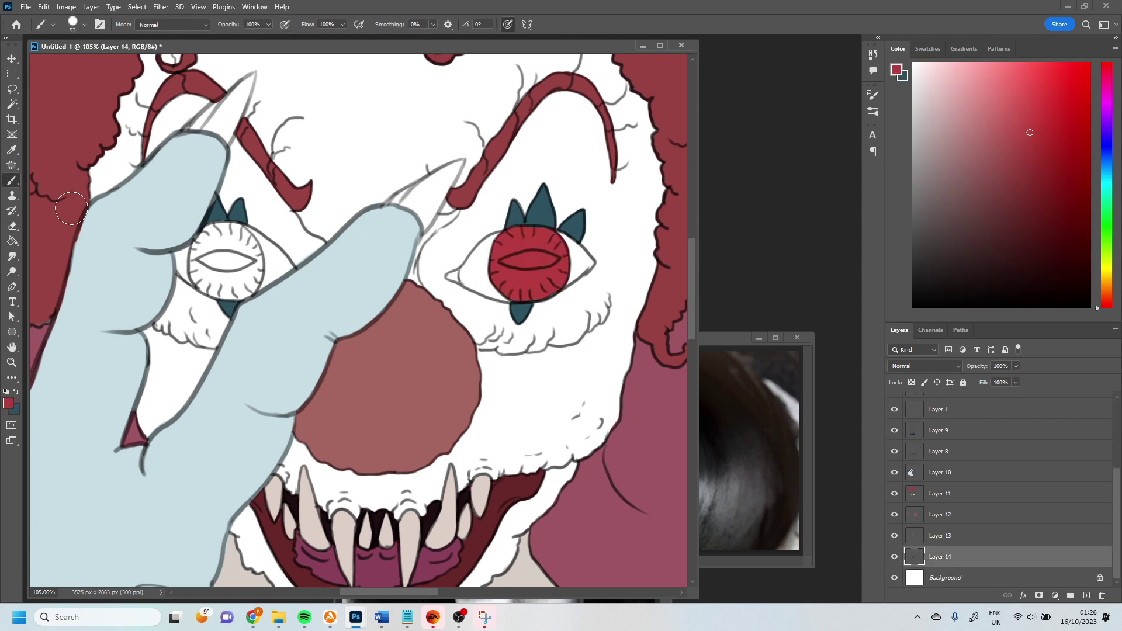
mouse_move(193, 239)
left_mouse_down()
mouse_move(245, 293)
mouse_move(257, 275)
mouse_move(234, 261)
mouse_move(256, 263)
left_mouse_up()
key("d")
left_click_drag(499, 260, 561, 260)
Colour the eye's inner corner pink, and paint the whites of both eyes pale pink on a new Layer 15.
left_click(1104, 71)
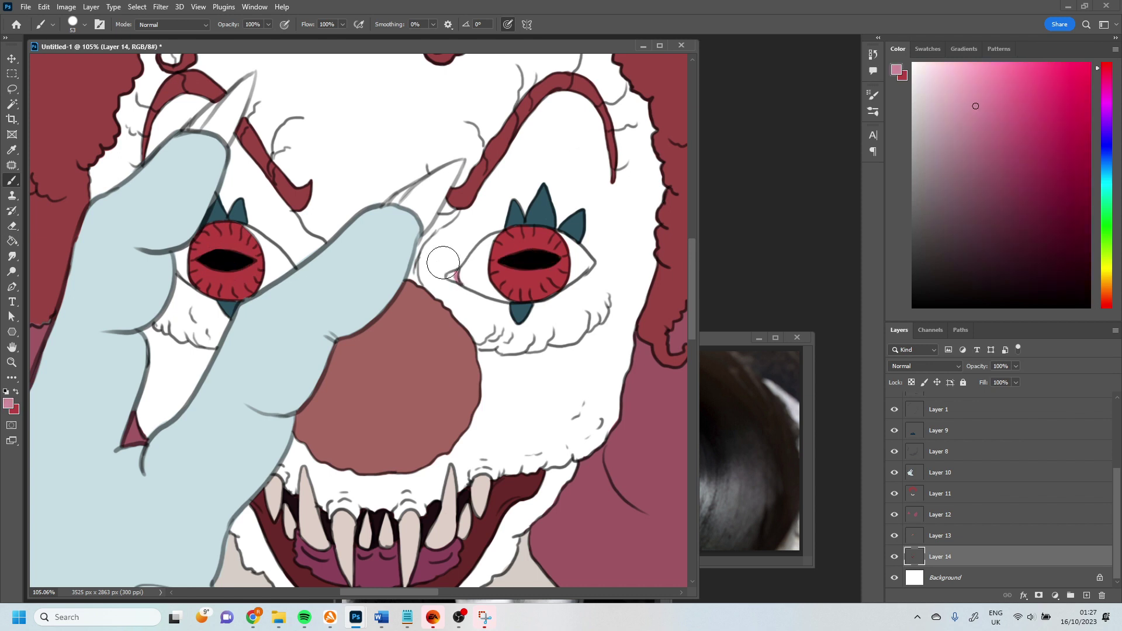
key("ctrl+shift+alt+n")
left_click_drag(468, 233, 509, 287)
left_click_drag(555, 245, 593, 292)
left_click_drag(149, 239, 298, 281)
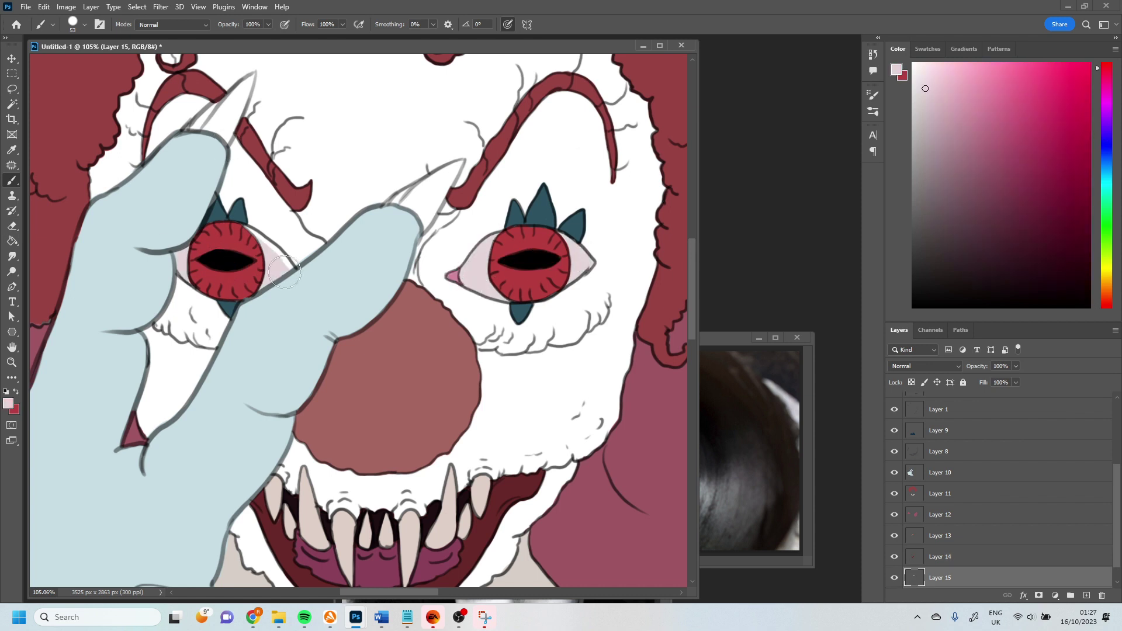
left_click_drag(246, 231, 175, 222)
Create Layer 16 beneath the hand layer and paint the two claws nearest the eyes light tan.
left_click(11, 210)
key("b")
left_click(100, 271, "alt")
key("ctrl+shift+alt+n")
left_click(1104, 290)
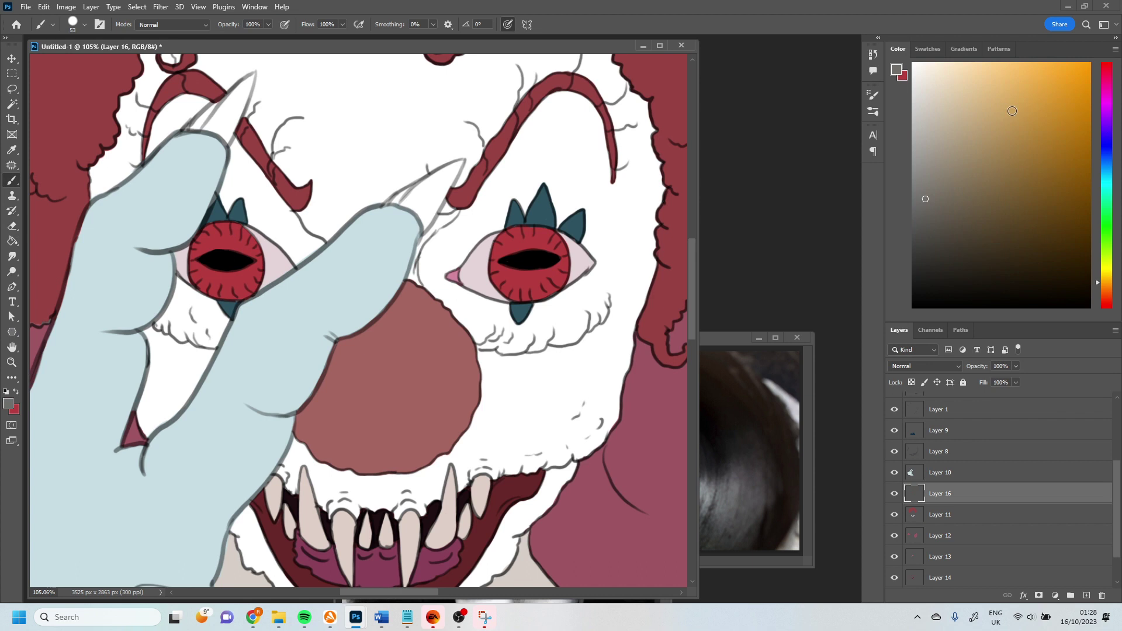
left_click(952, 103)
mouse_move(427, 228)
left_mouse_down()
mouse_move(451, 181)
mouse_move(402, 207)
mouse_move(406, 192)
mouse_move(462, 160)
left_mouse_up()
mouse_move(249, 79)
left_mouse_down()
mouse_move(222, 129)
mouse_move(193, 135)
left_mouse_up()
Paint the hand's remaining claws light tan on Layer 16 and tidy the hand's colour around them on Layer 10.
left_click(13, 347)
mouse_move(351, 409)
left_mouse_down()
mouse_move(409, 146)
mouse_move(351, 409)
left_mouse_up()
key("b")
left_click_drag(280, 257, 292, 369)
left_click_drag(123, 345, 111, 450)
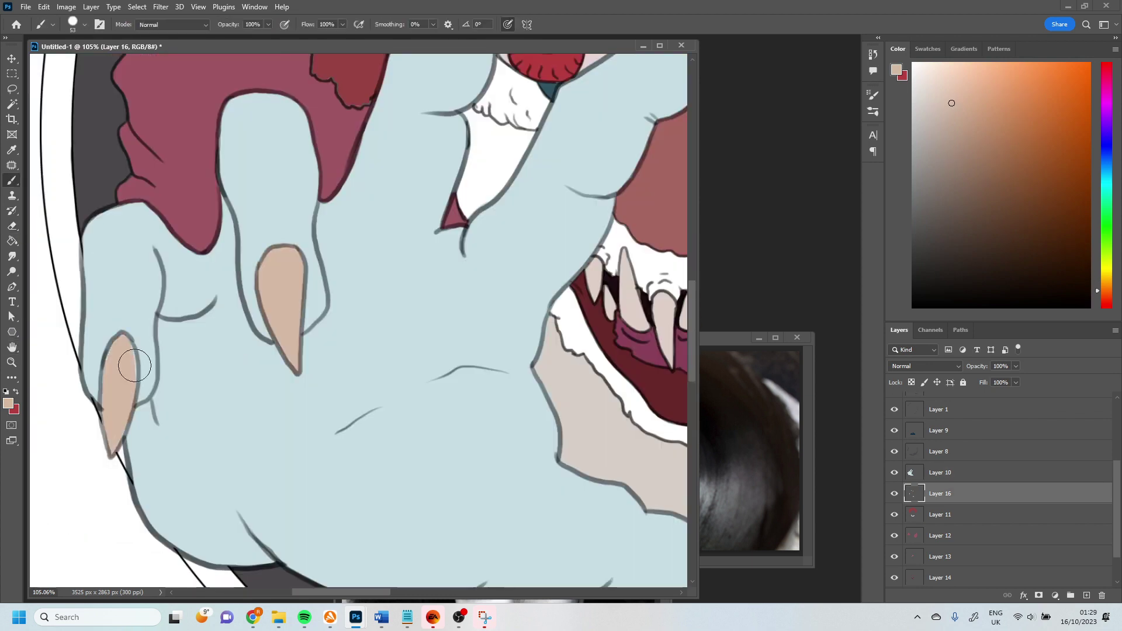
left_click(940, 472)
key("e")
key("b")
scroll(350, 292, "down", 5)
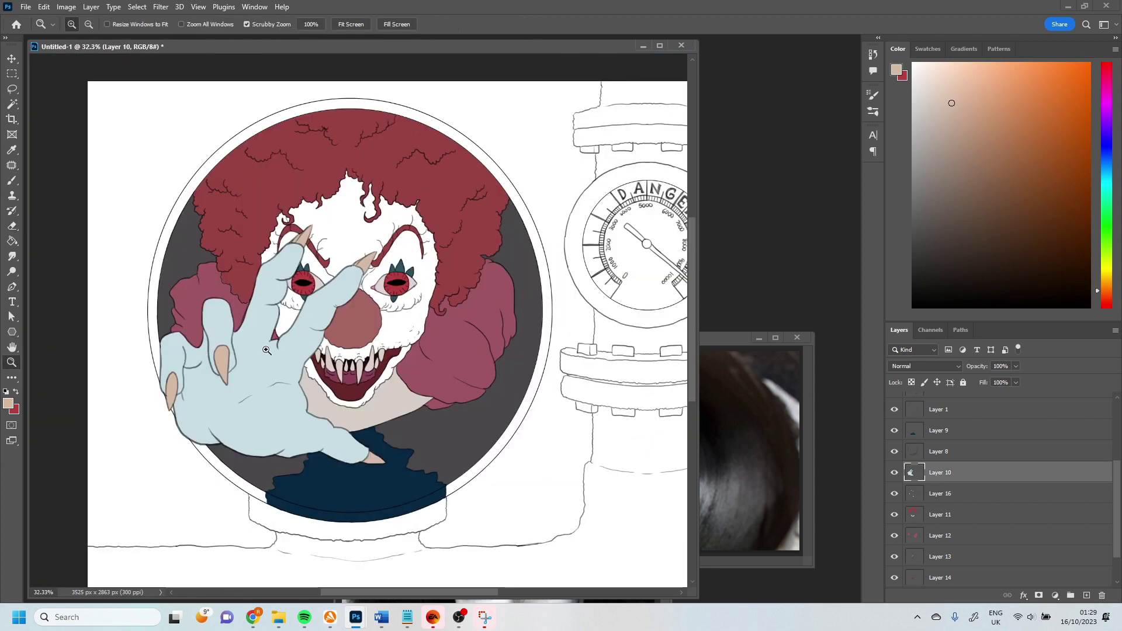
Create Layer 17 and paint the clown's face a very pale icy blue with a larger brush.
left_click(246, 351, "alt")
key("ctrl+shift+alt+n")
left_click(84, 24)
left_click_drag(274, 193, 363, 246)
mouse_move(350, 175)
left_mouse_down()
mouse_move(421, 257)
mouse_move(444, 328)
left_mouse_up()
Paint the porthole's outer ring flat light grey on Layer 18, following the rim around the clown.
key("z")
scroll(231, 208, "down", 2)
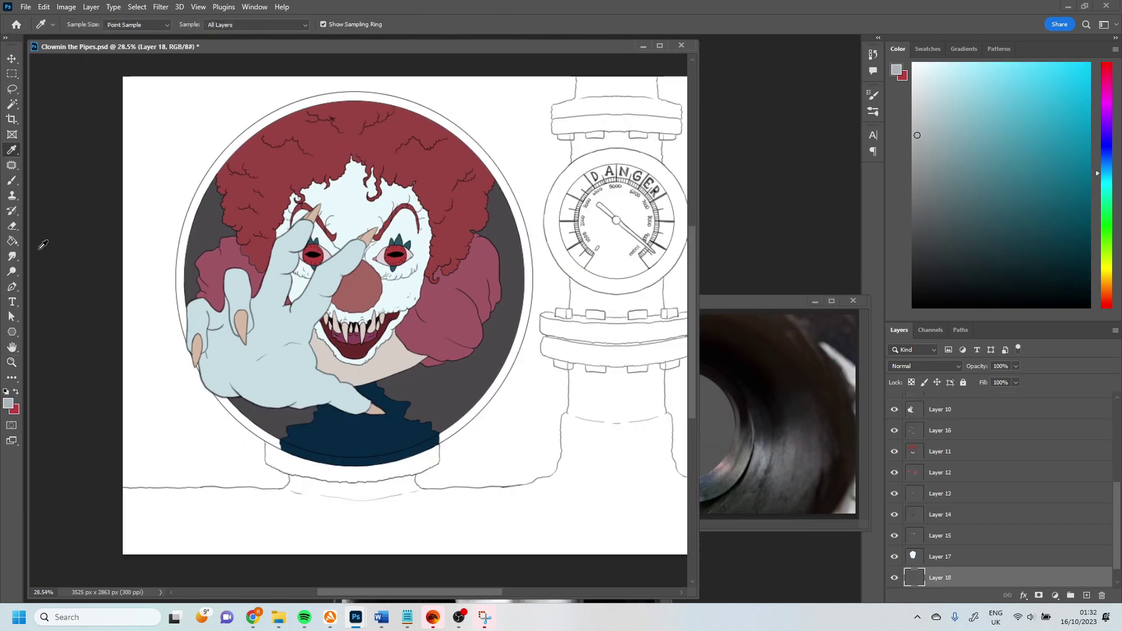
key("alt+comma")
key("b")
scroll(500, 188, "up", 2)
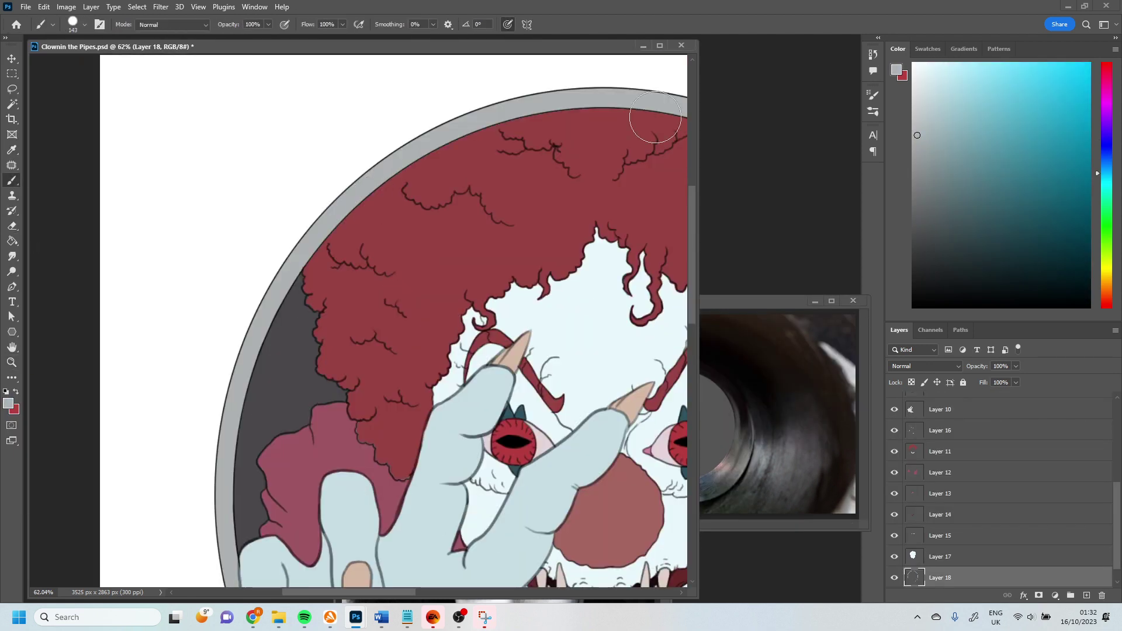
scroll(501, 187, "right", 5)
scroll(500, 187, "down", 5)
key("z")
scroll(466, 455, "down", 3)
scroll(350, 292, "up", 2)
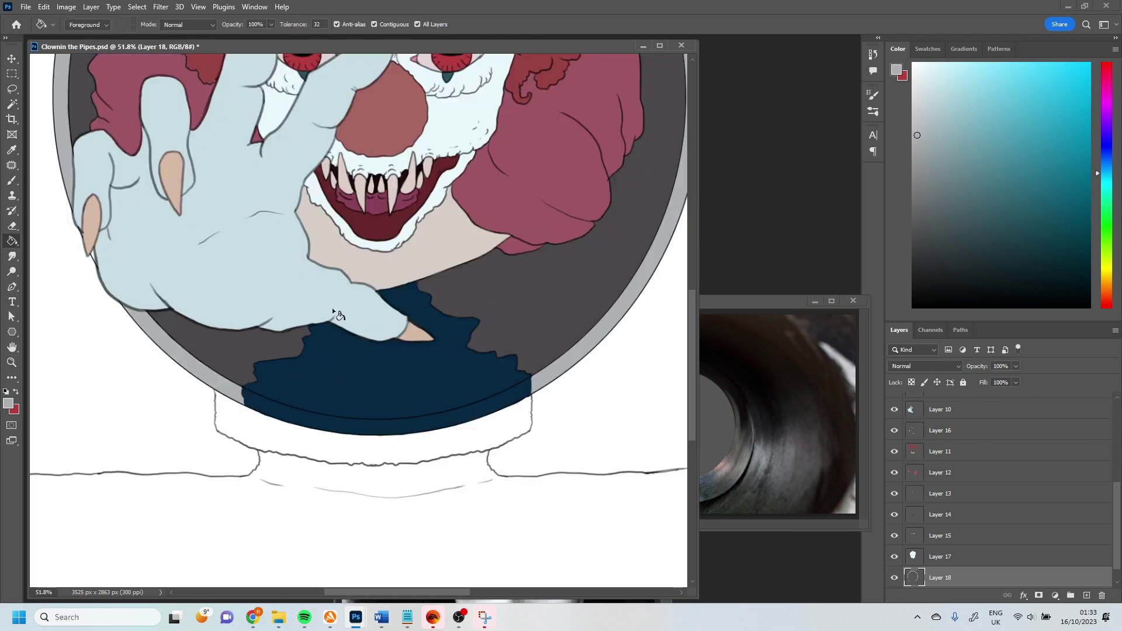
scroll(350, 292, "down", 2)
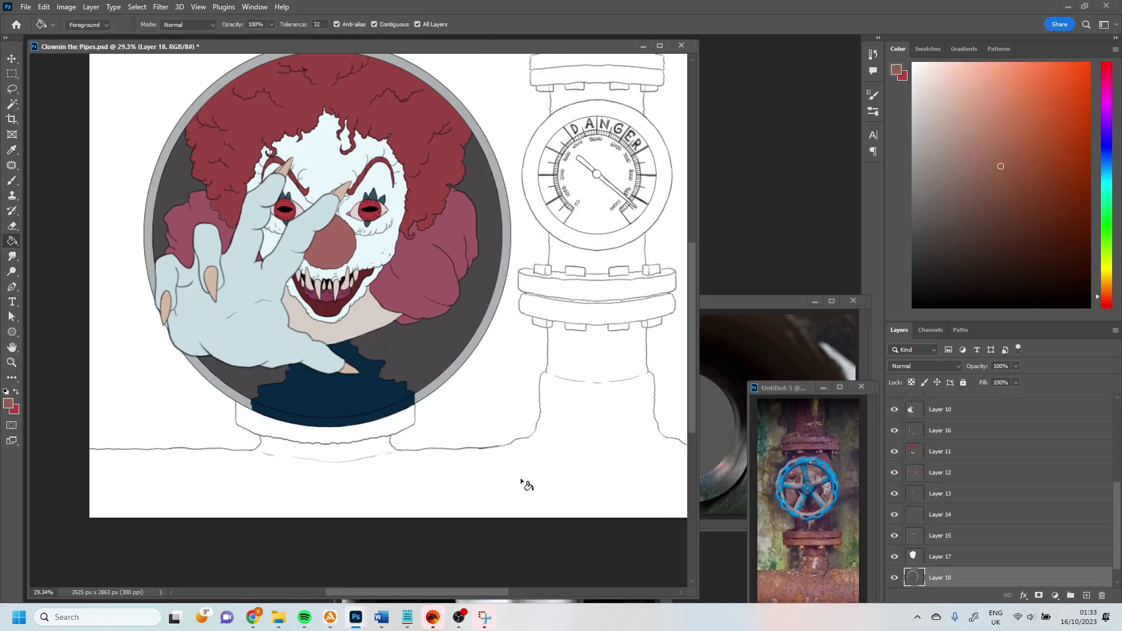
Fill the main horizontal pipe, the gauge pipe's lower section and the collar under the porthole reddish brown on a new Layer 19.
left_click(381, 494)
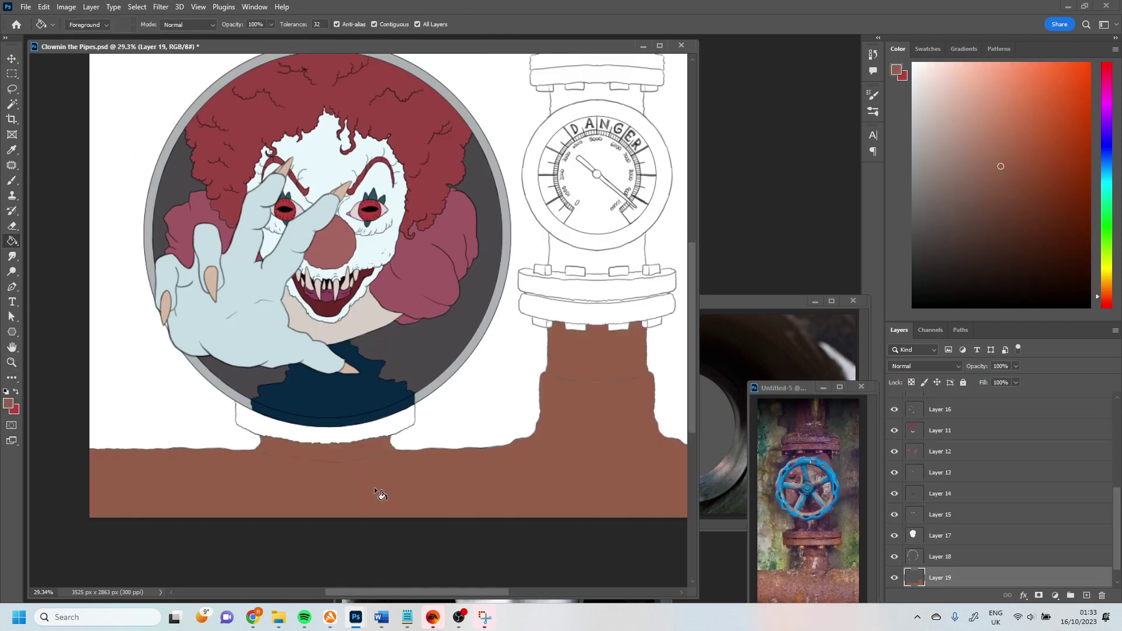
key("b")
left_click_drag(381, 494, 353, 449)
scroll(353, 450, "up", 5)
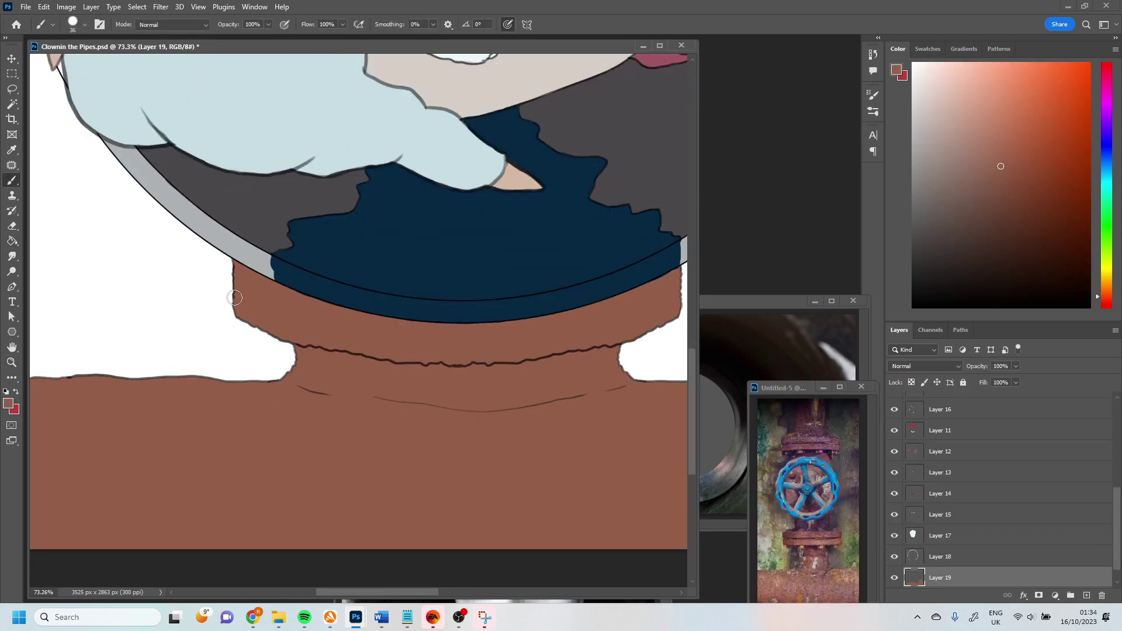
scroll(286, 368, "left", 5)
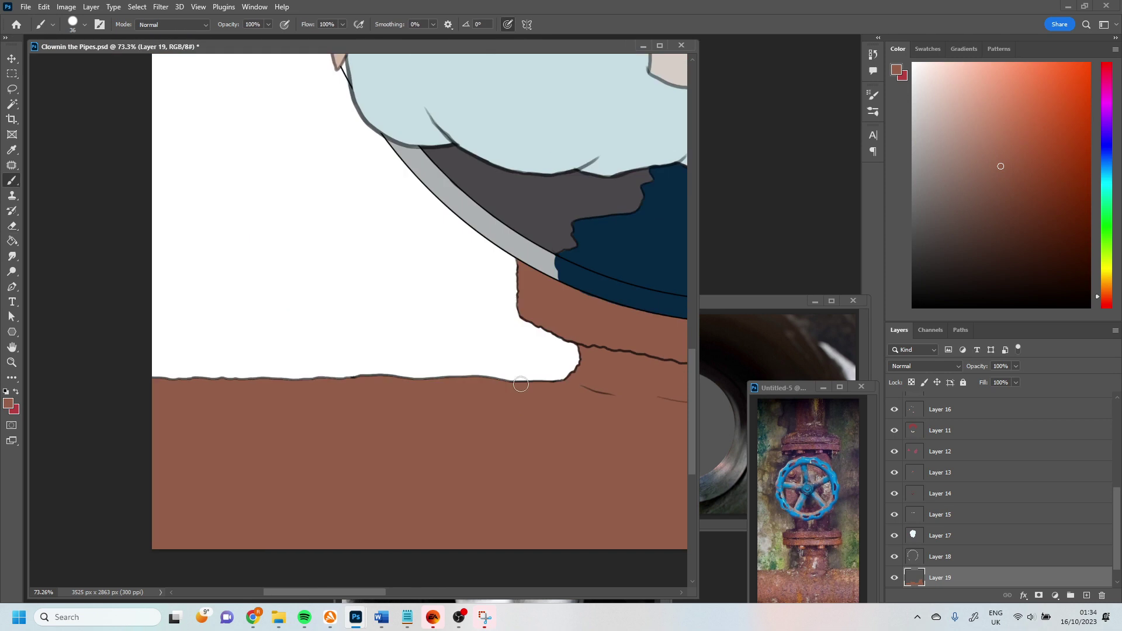
left_click_drag(1116, 499, 1116, 414)
right_click(1107, 412)
key("Escape")
Paint the lower bolts and both rings of the flange below the gauge reddish brown.
scroll(409, 322, "right", 5)
scroll(409, 322, "up", 4)
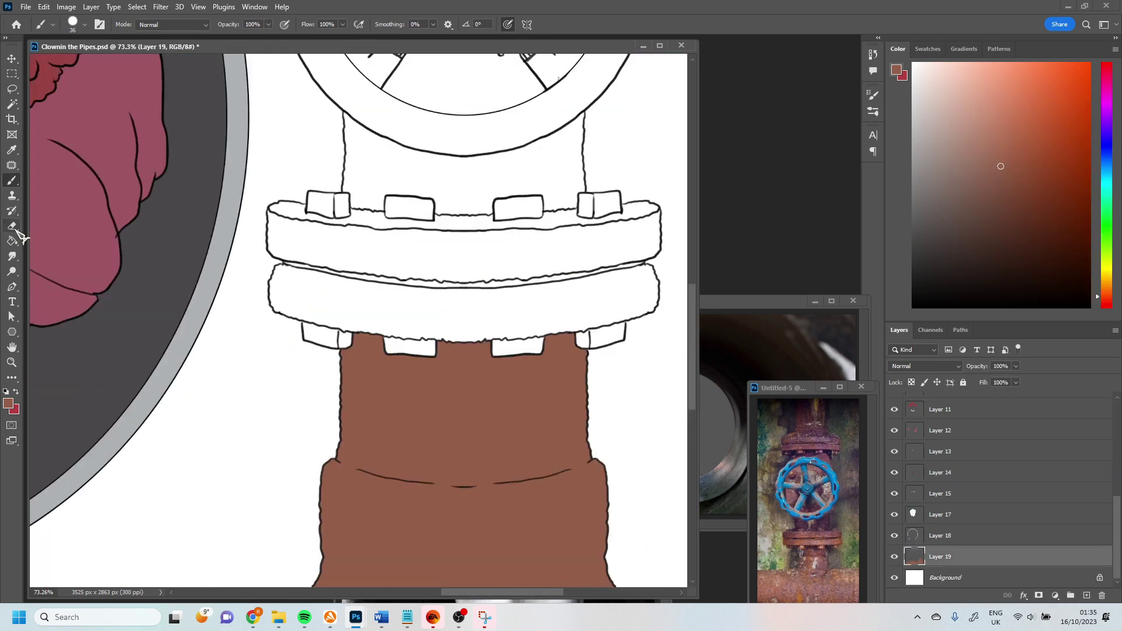
left_click(312, 339)
left_click_drag(312, 339, 608, 336)
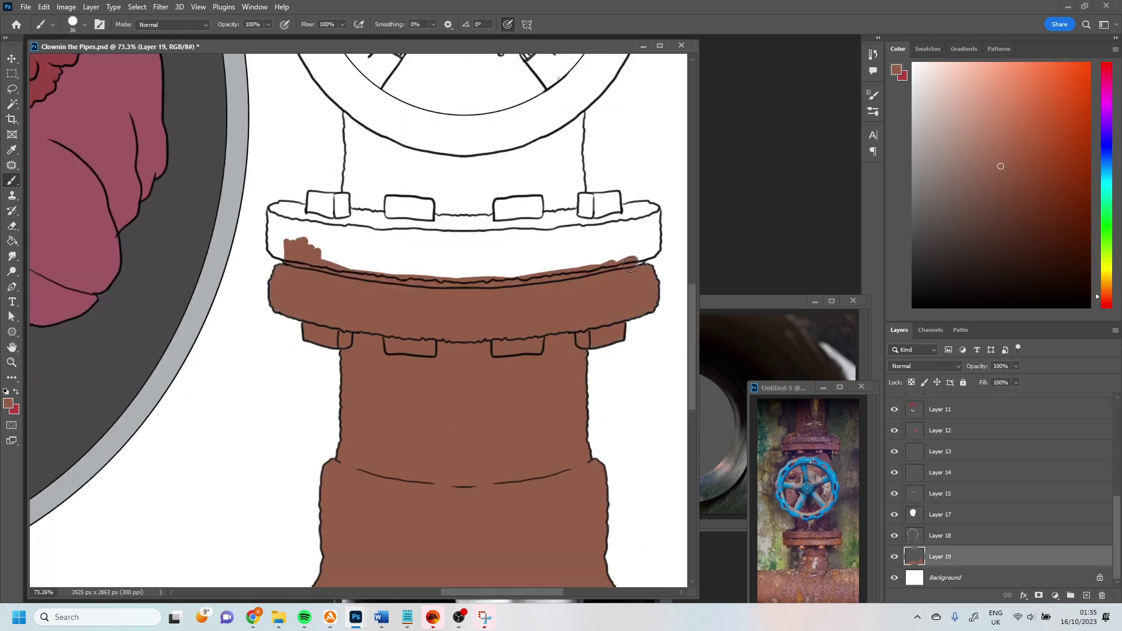
key("g")
left_click(351, 252)
Colour the upper rim and bolts of the flange below the gauge and the pipe neck above it reddish brown.
key("b")
left_click_drag(274, 213, 655, 203)
mouse_move(310, 204)
left_mouse_down()
mouse_move(615, 211)
mouse_move(591, 204)
left_mouse_up()
key("g")
left_click(409, 169)
key("b")
Fill the pipe section and flange above the gauge, including its row of bolts, with the same reddish brown.
scroll(275, 190, "down", 5)
scroll(275, 190, "up", 15)
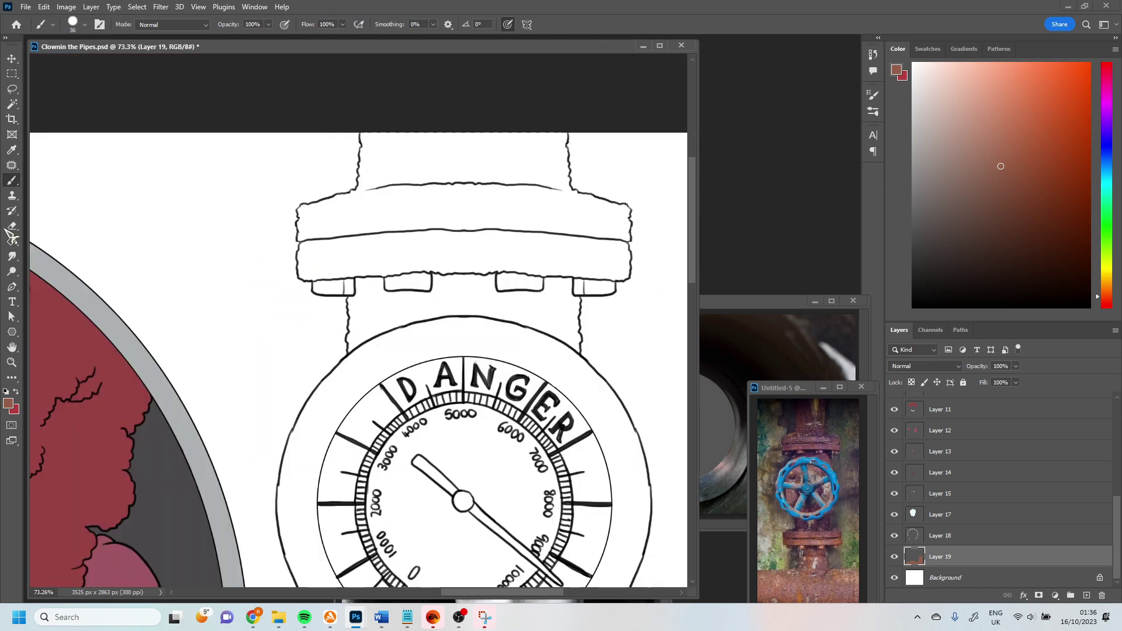
key("g")
left_click(409, 258)
left_click(328, 202)
key("b")
left_click_drag(329, 288, 611, 287)
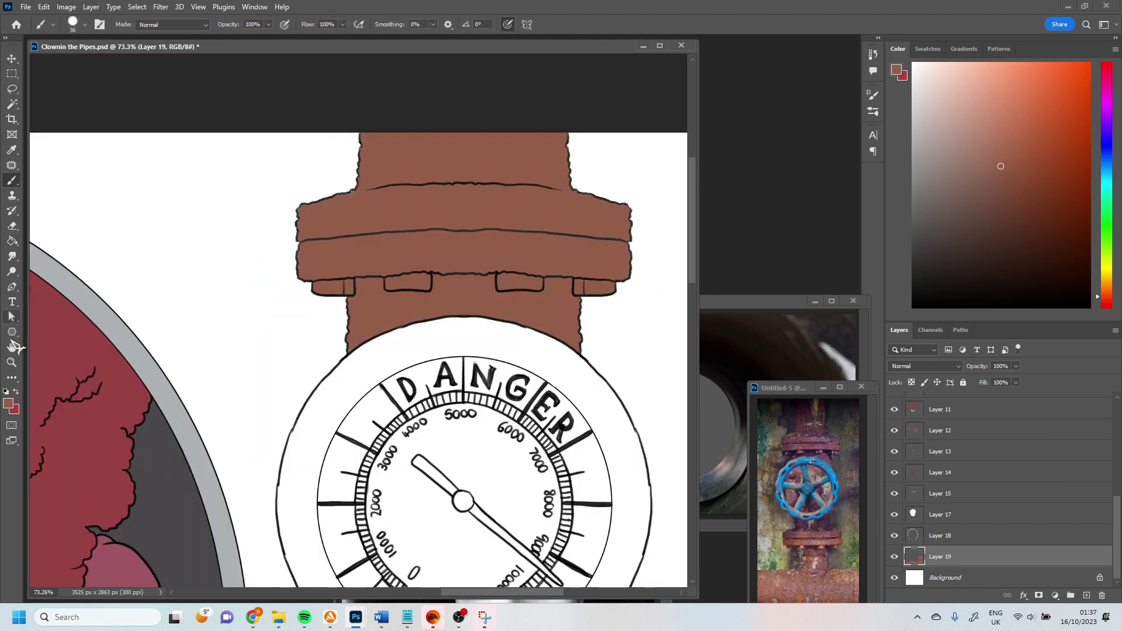
Fill the gauge's outer ring with the porthole rim's light grey and its needle and hub near-black.
key("g")
scroll(374, 315, "down", 2)
left_click(240, 362, "alt")
left_click(372, 312)
left_click(468, 409, "alt")
left_click(459, 406)
left_click(464, 406)
left_click(520, 453)
Sample colours from the gauge photo, then paint the dial segment behind the letters D and A orange on a new Layer 20.
scroll(517, 467, "up", 3)
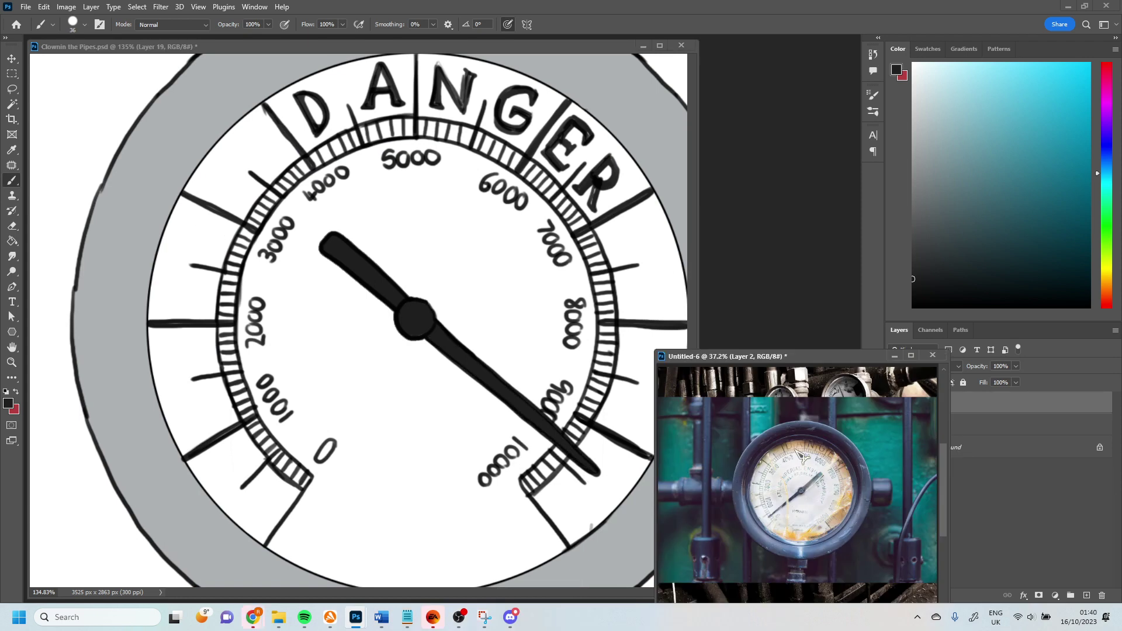
key("i")
left_click(800, 455)
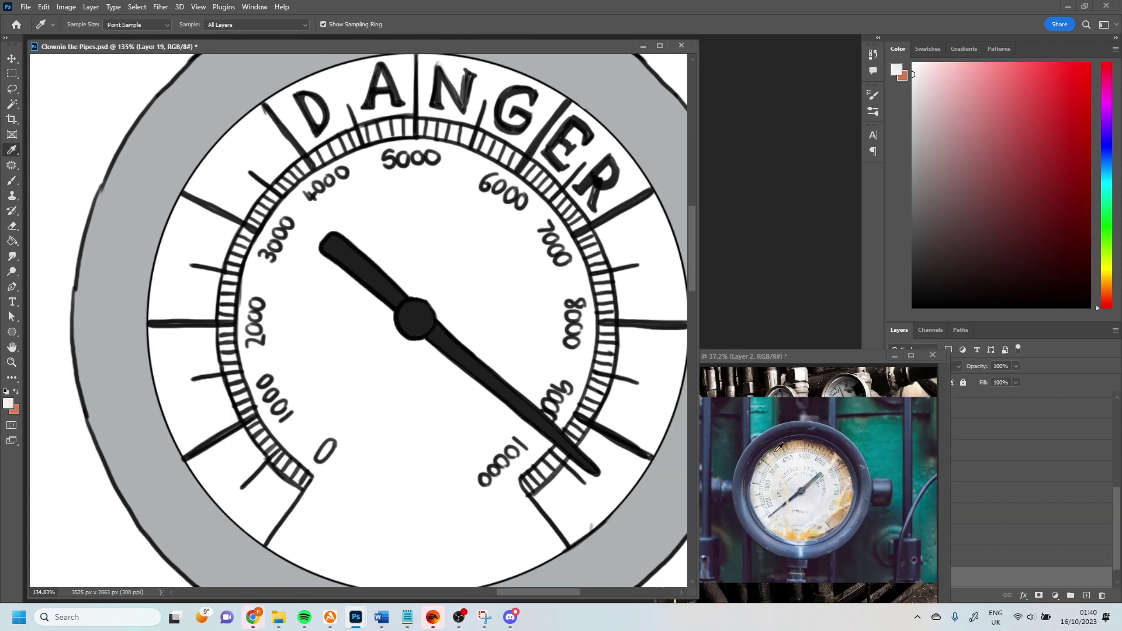
left_click(1086, 595)
key("b")
key("x")
mouse_move(287, 99)
left_mouse_down()
mouse_move(310, 146)
mouse_move(409, 70)
left_mouse_up()
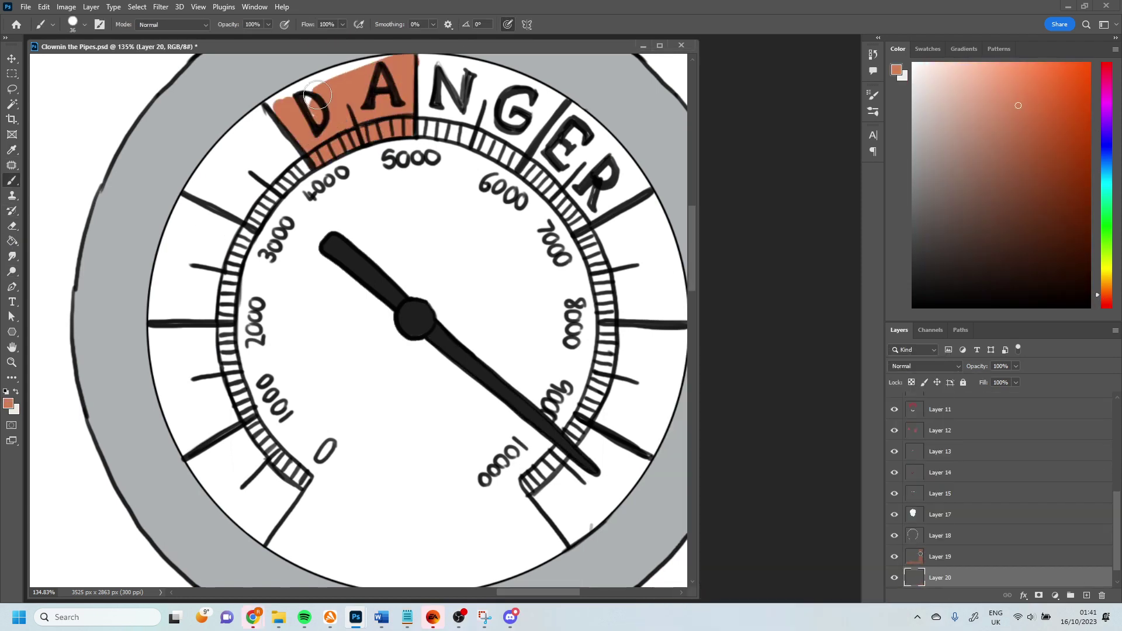
Paint the dial segments from the letter N to the 8000 mark in progressively redder tones and start the crimson one beyond.
scroll(374, 175, "up", 3)
mouse_move(436, 222)
left_mouse_down()
mouse_move(427, 171)
mouse_move(514, 257)
mouse_move(533, 160)
mouse_move(594, 318)
mouse_move(604, 426)
left_mouse_up()
scroll(603, 426, "right", 3)
mouse_move(526, 295)
left_mouse_down()
mouse_move(543, 416)
mouse_move(508, 515)
left_mouse_up()
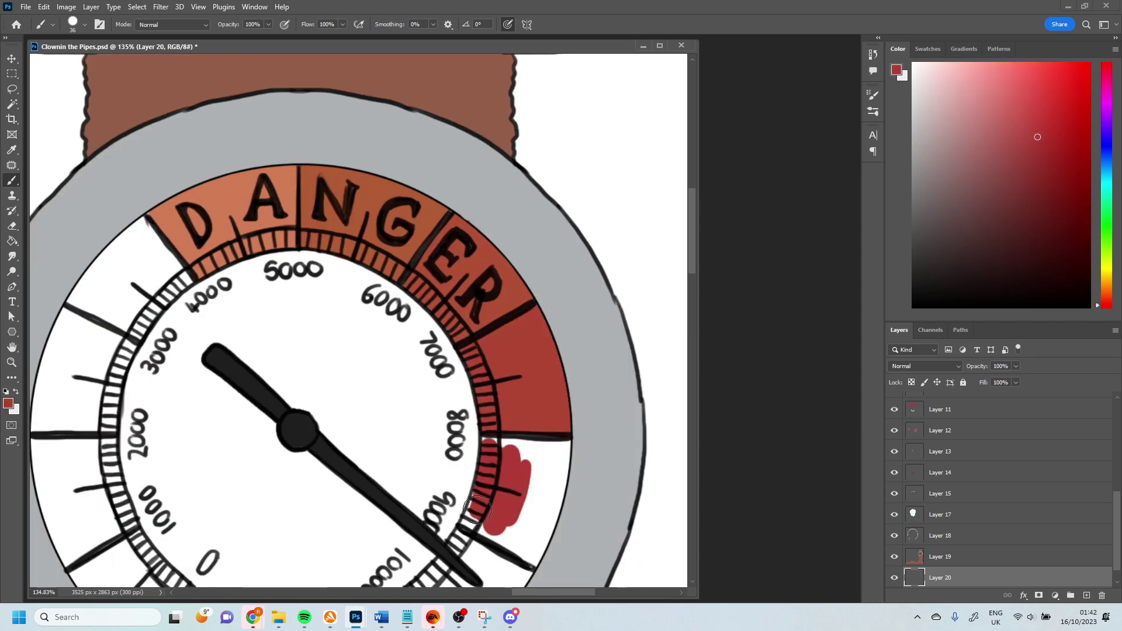
Finish the crimson dial segment between 8000 and 9000 and paint the last one up to 10000 dark red.
scroll(508, 514, "down", 5)
mouse_move(544, 204)
left_mouse_down()
mouse_move(561, 239)
mouse_move(514, 333)
left_mouse_up()
left_click_drag(444, 344, 438, 410)
left_click_drag(468, 327, 475, 405)
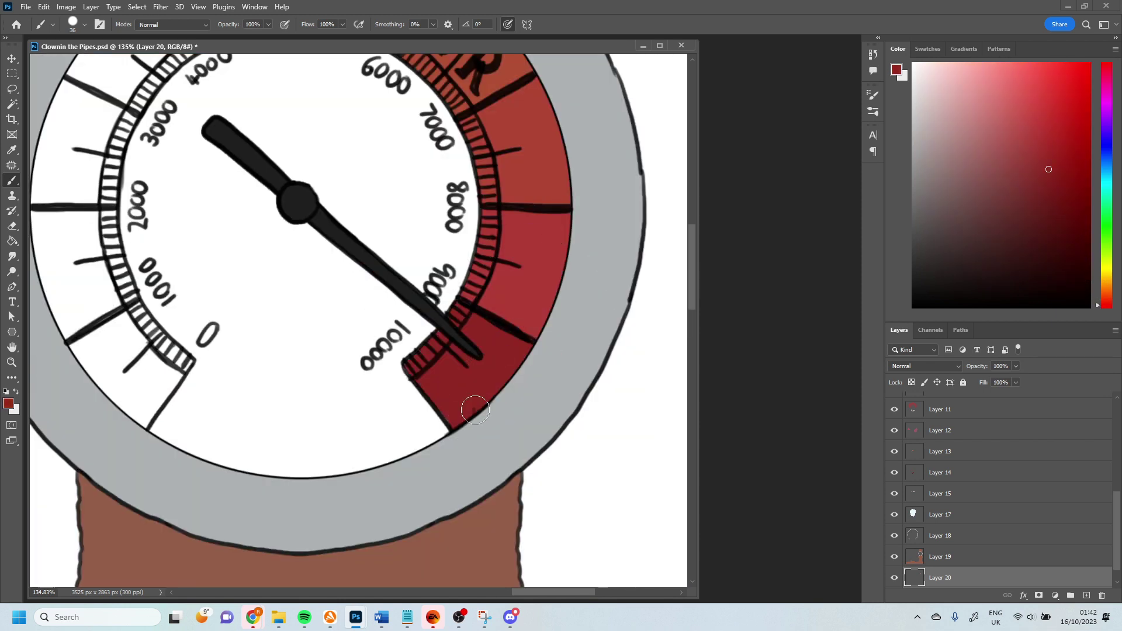
Paint the dial segments from 4000 down to 0 in tan tones that lighten to pale cream.
left_click_drag(233, 233, 402, 402)
mouse_move(275, 240)
left_mouse_down()
mouse_move(302, 172)
mouse_move(319, 187)
left_mouse_up()
left_click(959, 76)
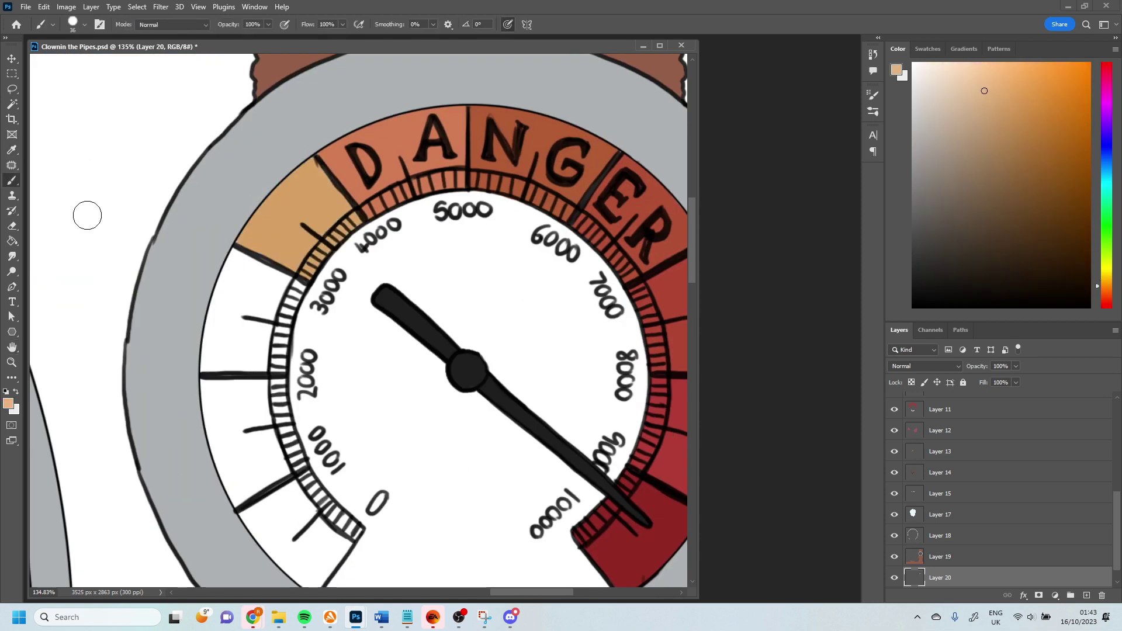
mouse_move(263, 269)
left_mouse_down()
mouse_move(226, 371)
mouse_move(217, 441)
mouse_move(275, 462)
mouse_move(251, 496)
left_mouse_up()
scroll(252, 496, "down", 3)
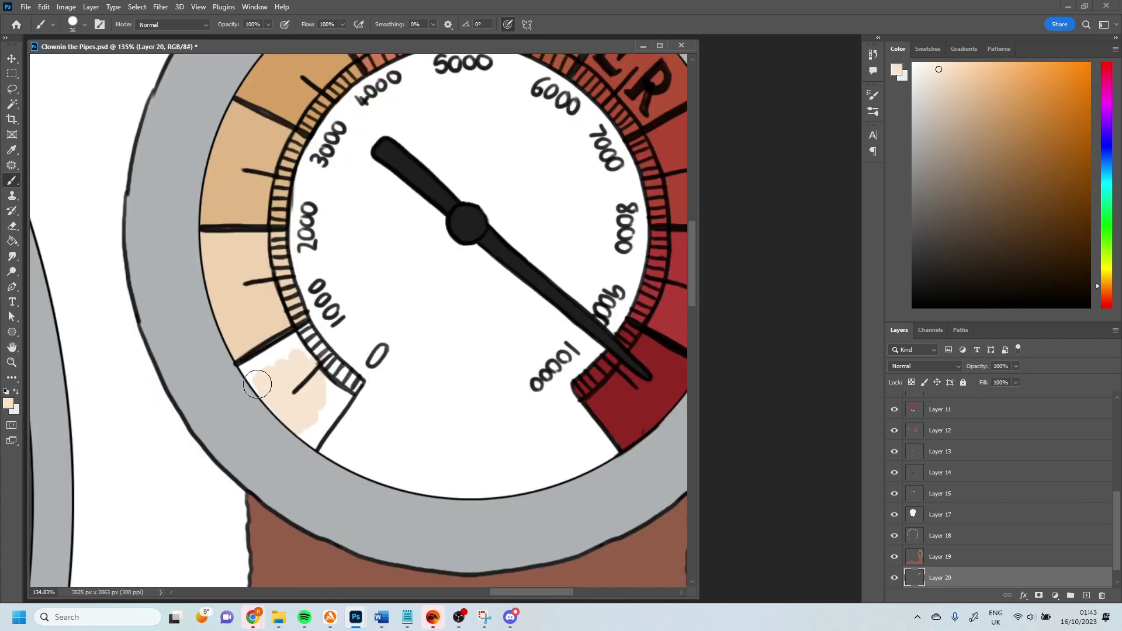
left_click_drag(263, 362, 327, 420)
Colour the gauge's inner face off-white and the wall behind the pipes dusty brown on Layer 21.
key("x")
scroll(411, 315, "down", 8)
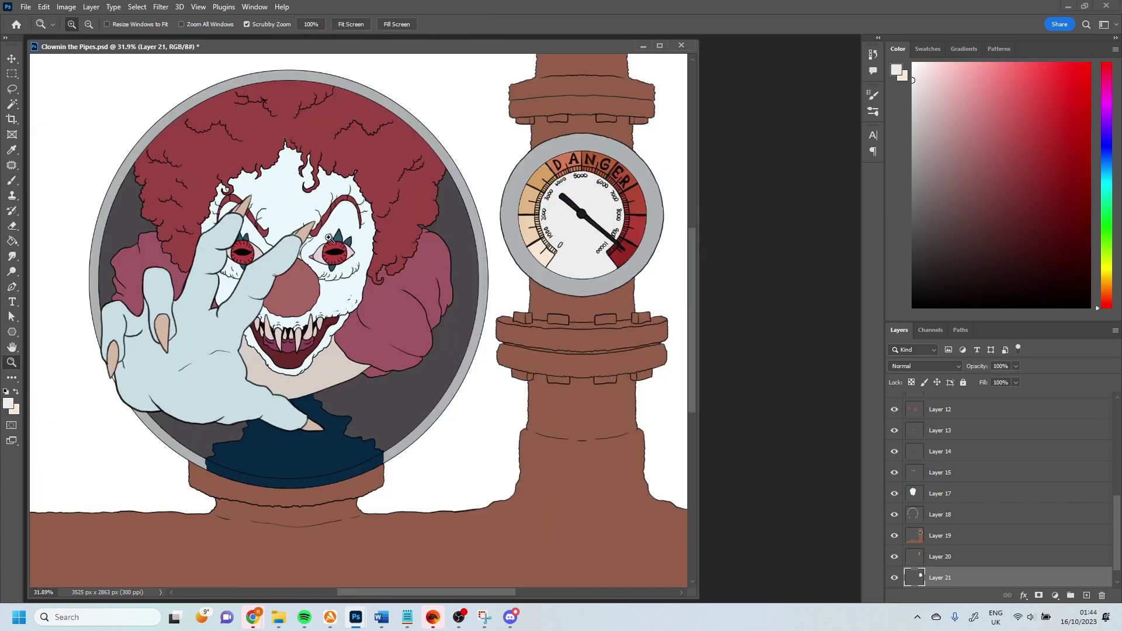
left_click(111, 269, "alt")
key("ctrl+shift+alt+n")
key("g")
left_click(64, 198)
left_click(76, 208)
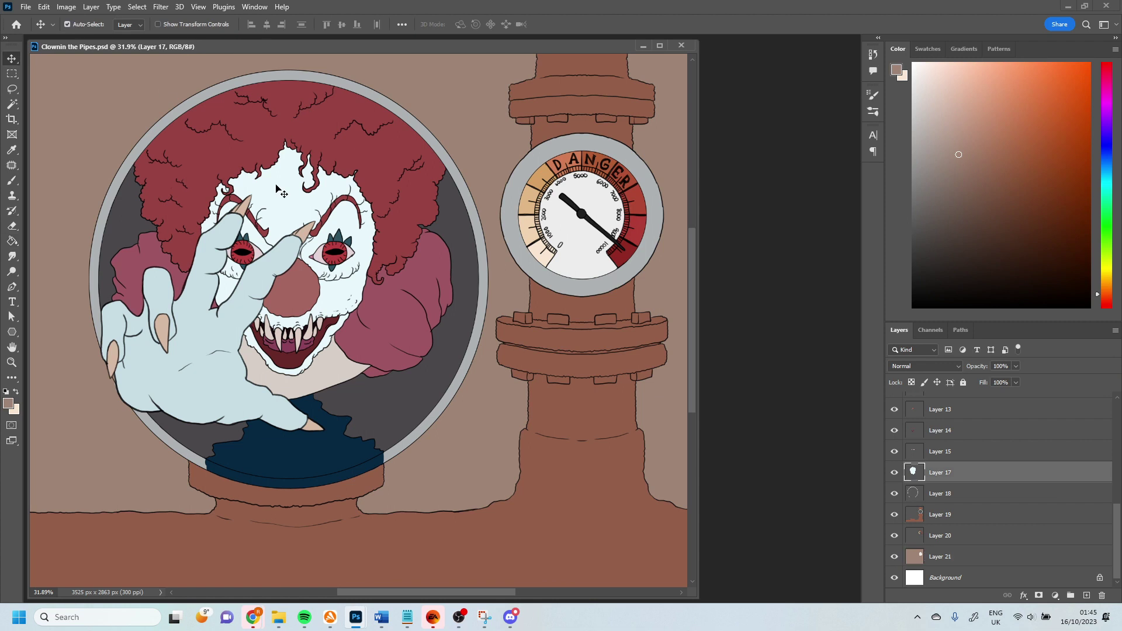
Select the clown's face colour and create masked Layer 22 and its copy above Layer 17, setting Layer 22 to Multiply.
left_click(12, 104)
left_click(353, 24)
left_click(913, 495)
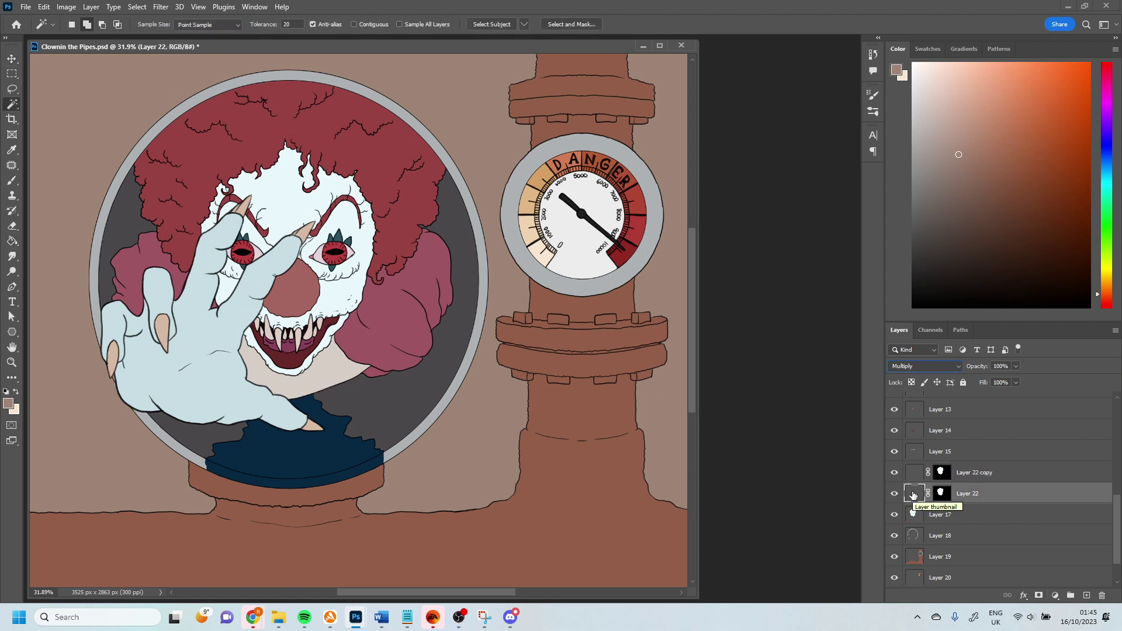
Shade the clown's cheeks and forehead grey on Layer 22 with a textured brush at 21% opacity.
key("b")
left_click(72, 24)
key("Escape")
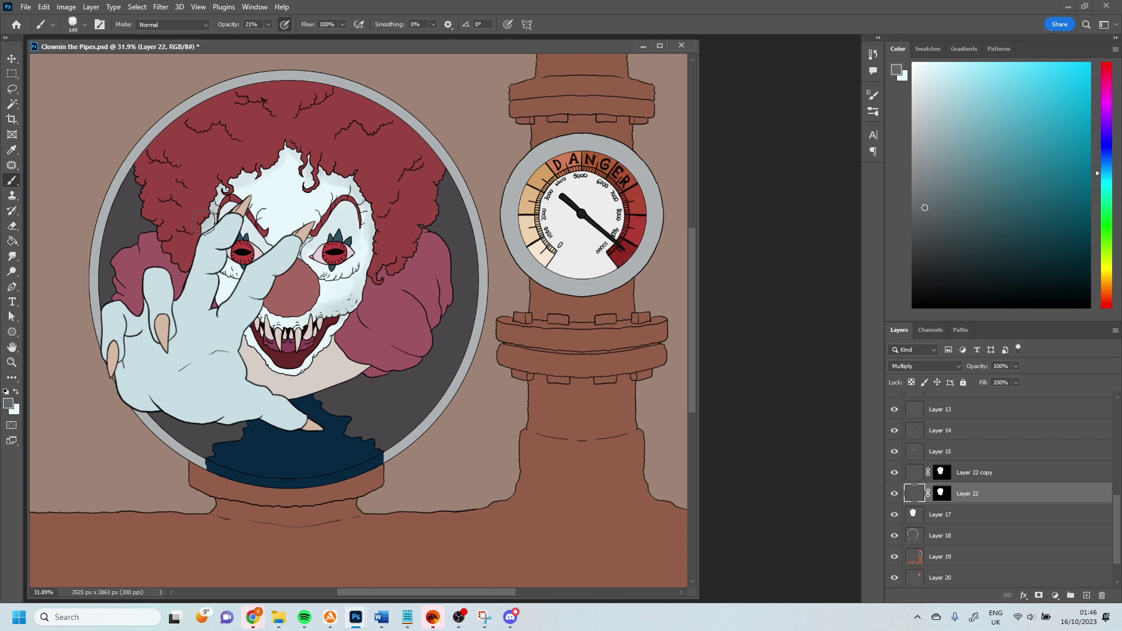
key("e")
left_click(73, 24)
key("Escape")
key("b")
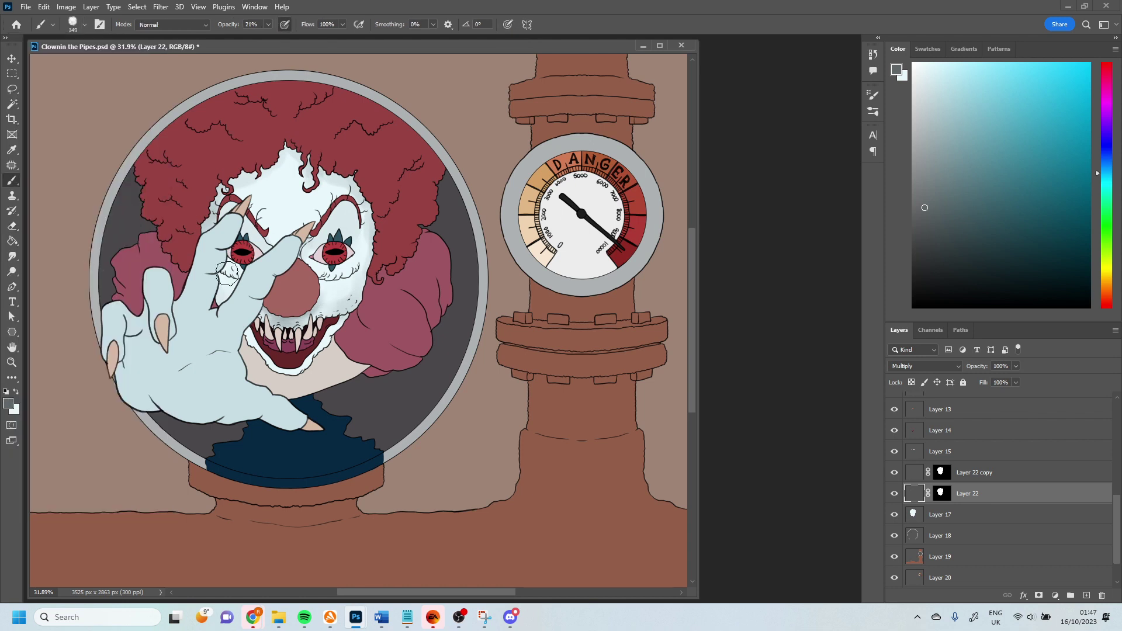
left_click_drag(315, 176, 363, 227)
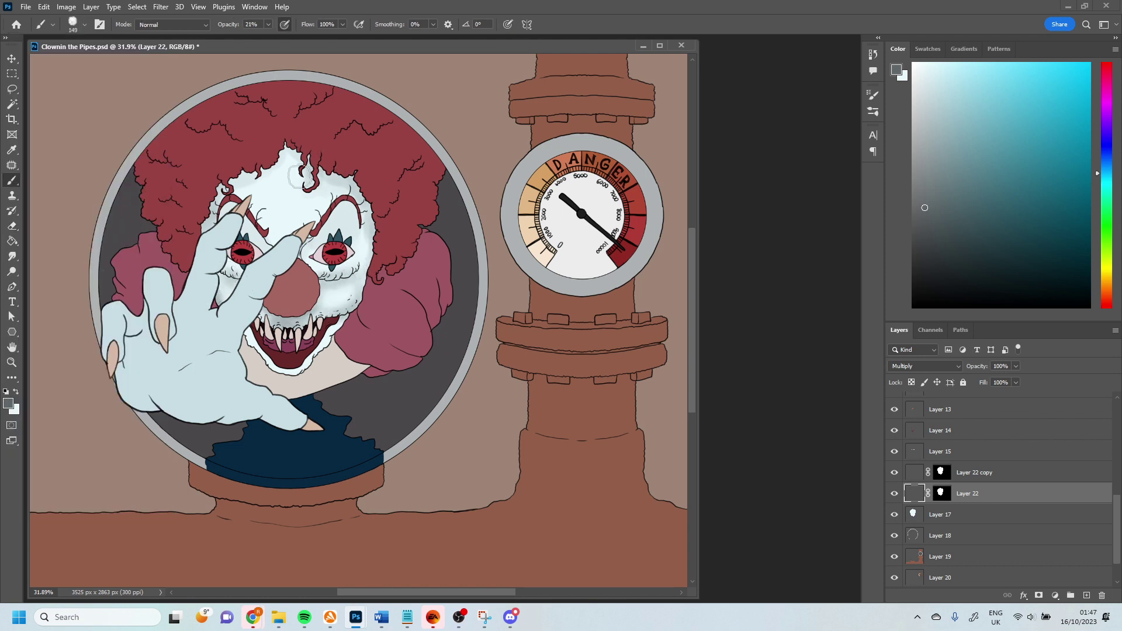
mouse_move(234, 199)
left_mouse_down()
mouse_move(301, 149)
mouse_move(360, 201)
mouse_move(285, 162)
mouse_move(235, 170)
left_mouse_up()
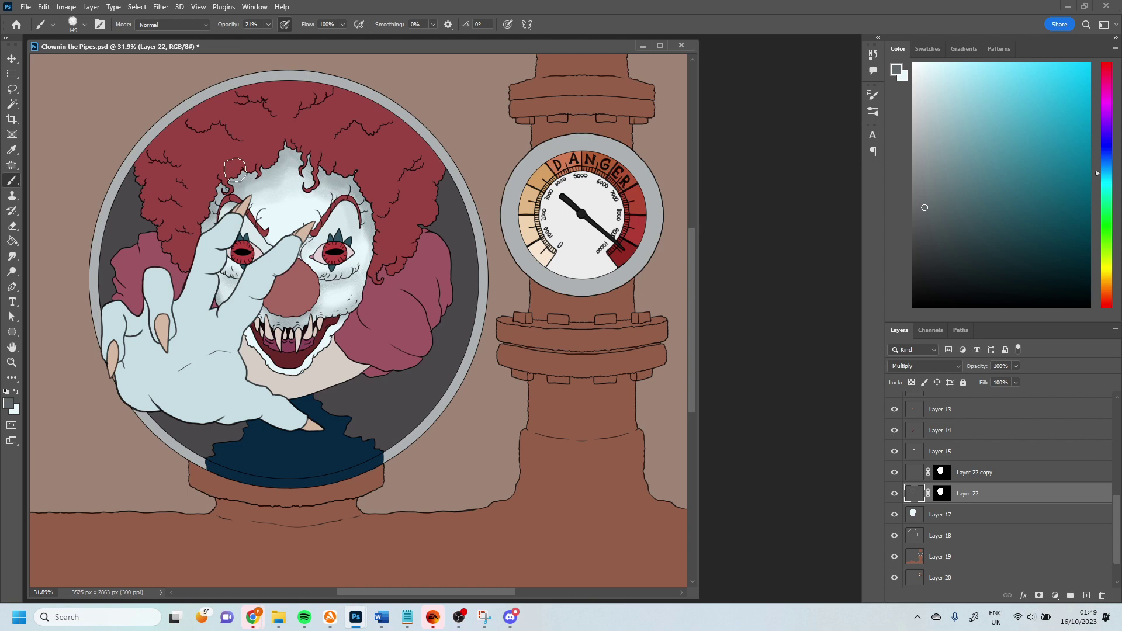
Deepen the grey shading around the eyes and mouth on Layer 22, and add pale highlights on Layer 22 copy in Screen mode.
left_click_drag(309, 265, 332, 281)
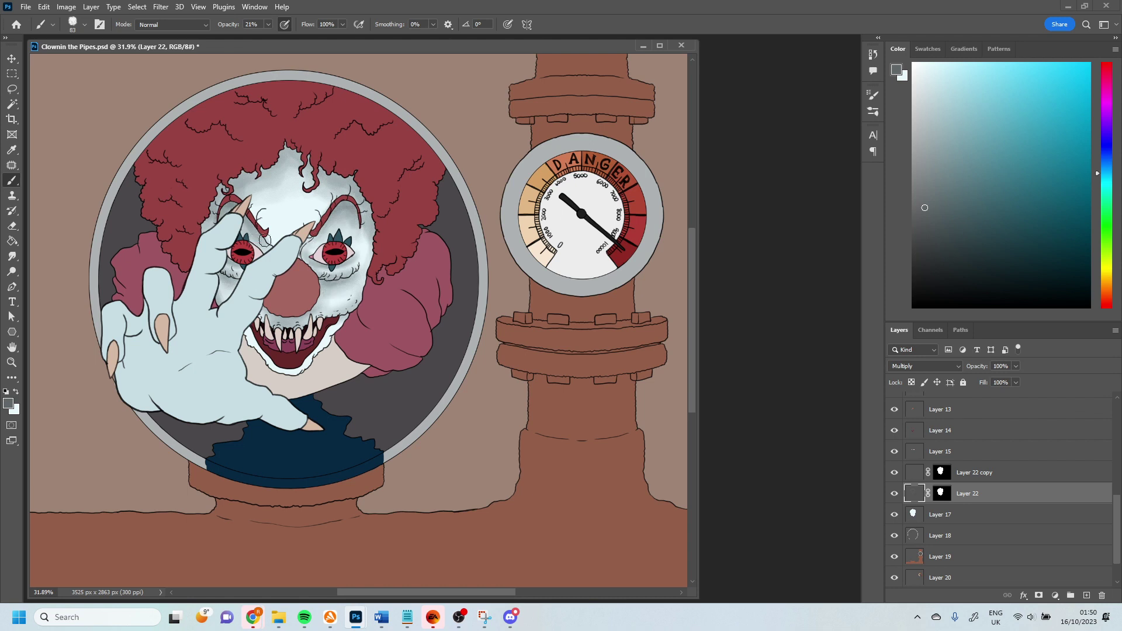
left_click_drag(329, 342, 249, 350)
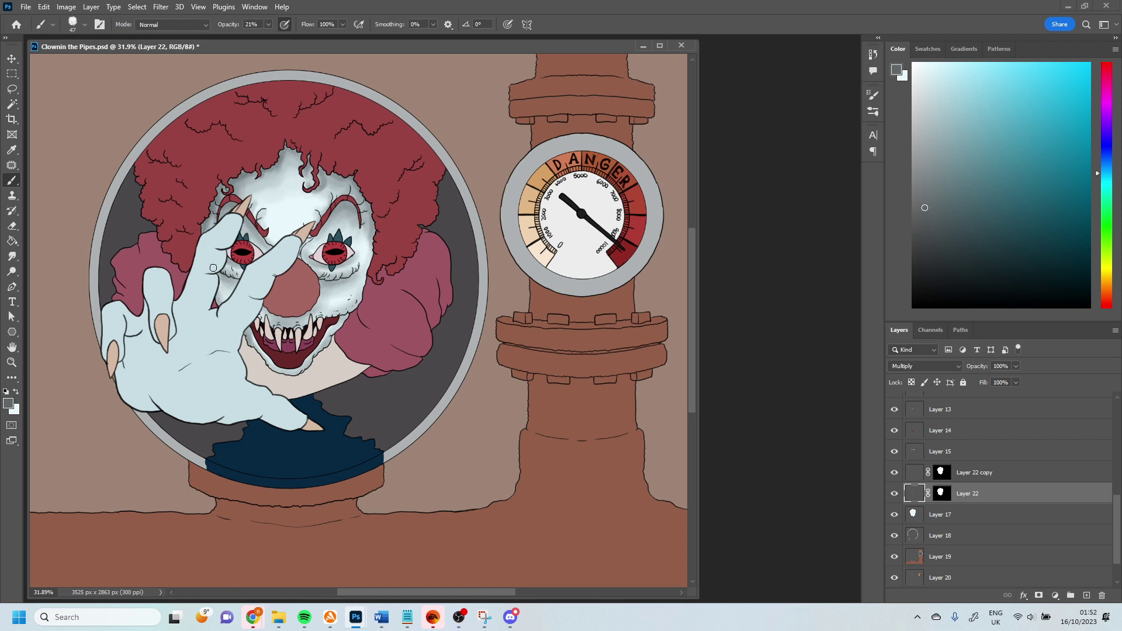
key("x")
left_click(908, 479)
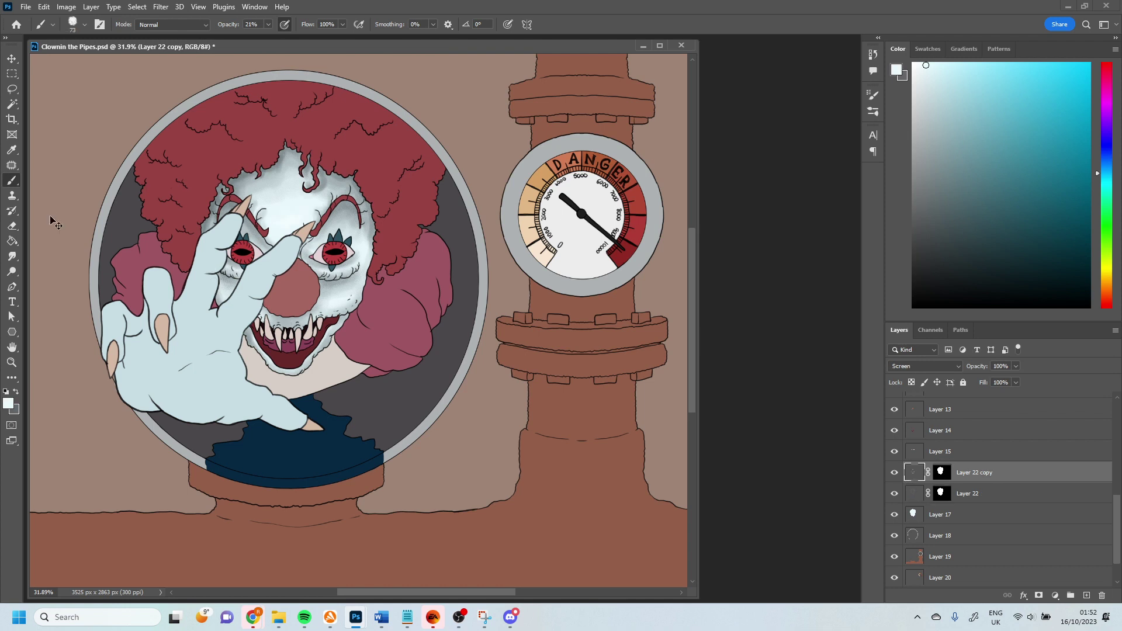
Create Layer 23 and its copy masked to the clown's nose, with Layer 23 set to Multiply.
key("i")
key("alt+bracketright")
key("alt+bracketright")
key("alt+bracketright")
key("alt+bracketright")
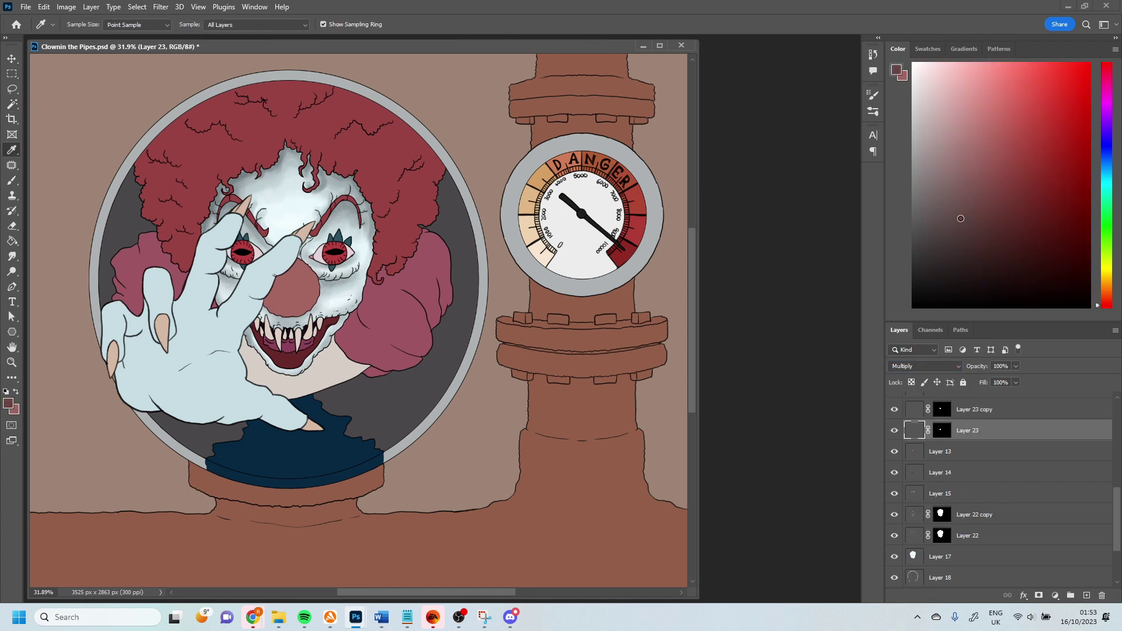
Shade the nose's edges and wrinkles with a dark red-brown on Layer 23, using progressively smaller brushes at 21% opacity.
left_click(306, 308)
key("b")
right_click(270, 321)
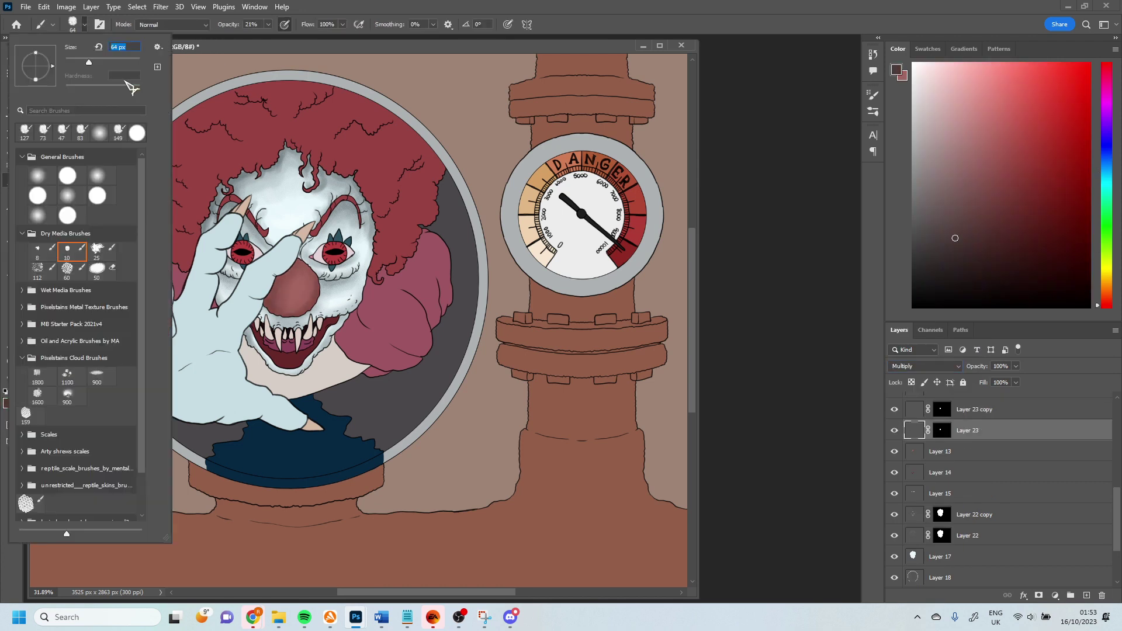
key("Return")
right_click(290, 276)
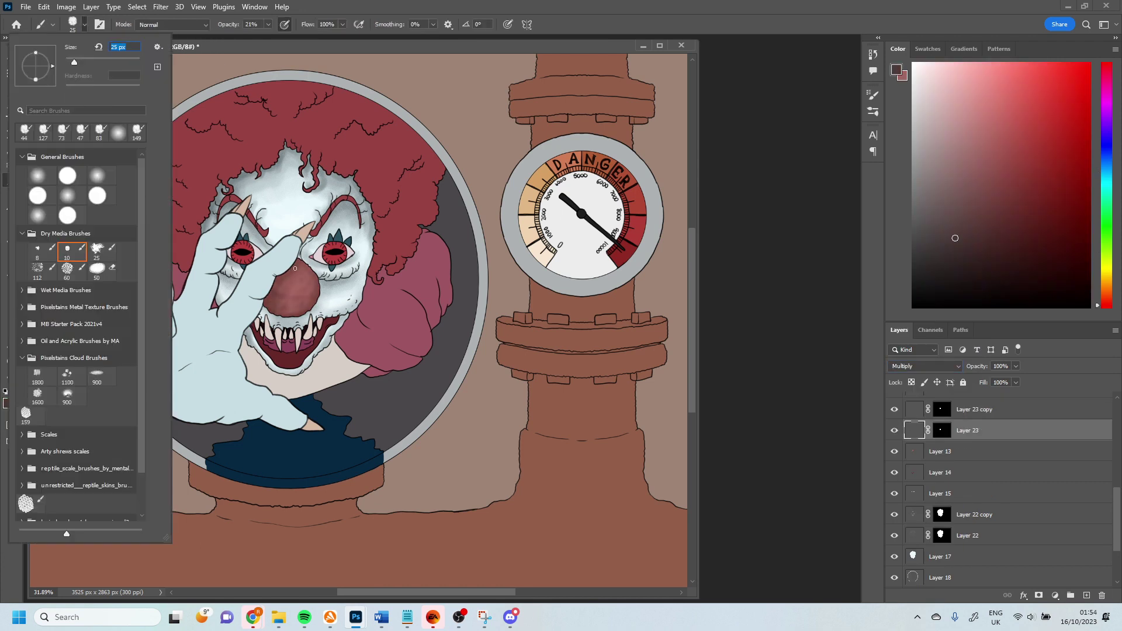
key("Return")
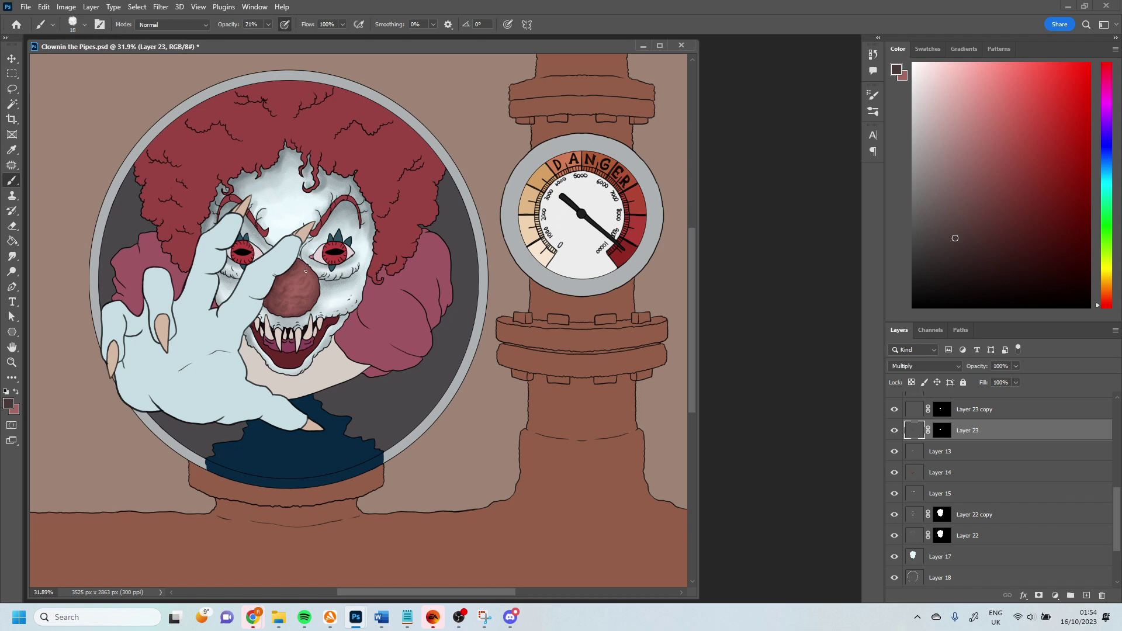
Paint light pink highlights between the nose's wrinkles on Layer 23 copy and add Layer 24 in Color Dodge mode above it.
key("alt+bracketright")
left_click(118, 304, "alt")
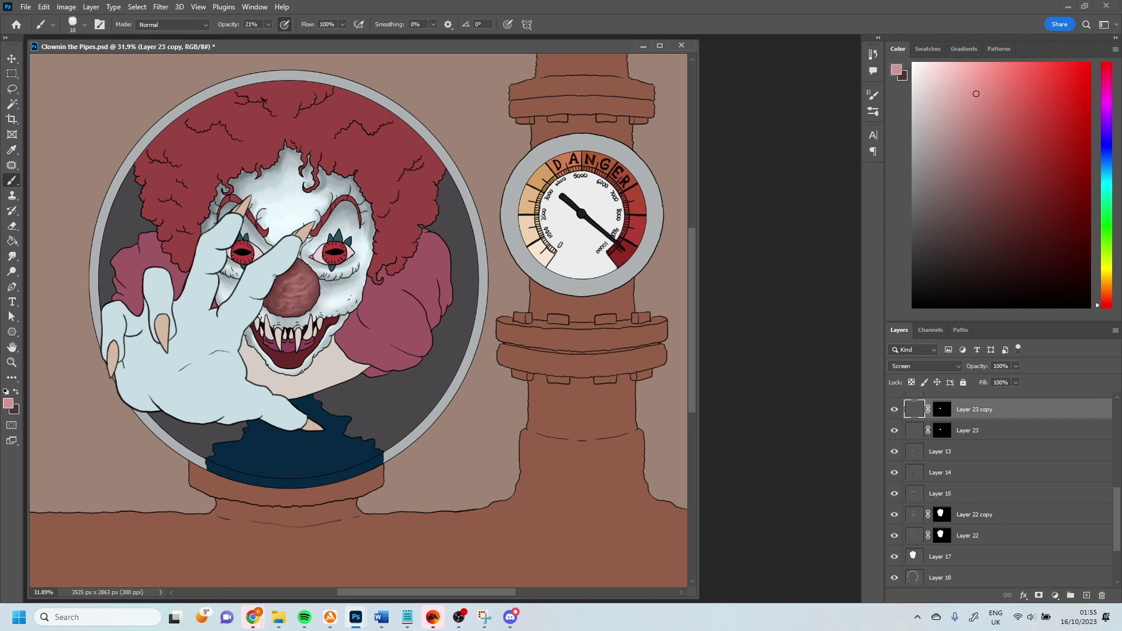
key("ctrl+shift+alt+n")
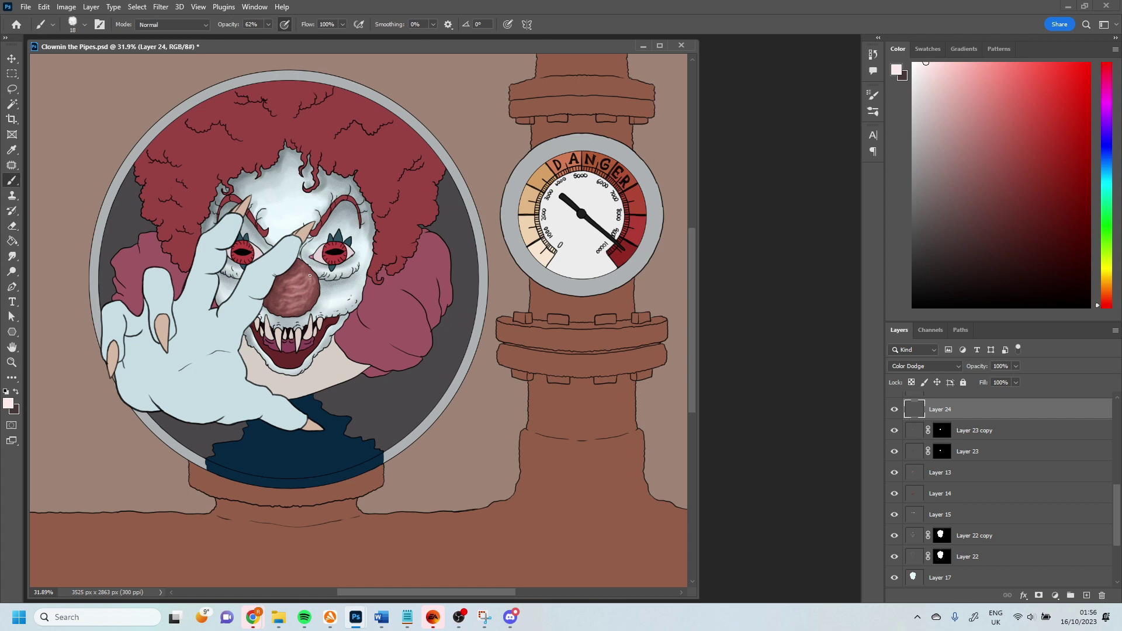
Paint small, shiny pale pink highlights along the nose's wrinkles on Layer 24 with a fine brush.
key("0")
key("bracketleft")
key("bracketleft")
key("bracketleft")
key("ctrl+plus")
key("bracketright")
key("bracketright")
key("bracketright")
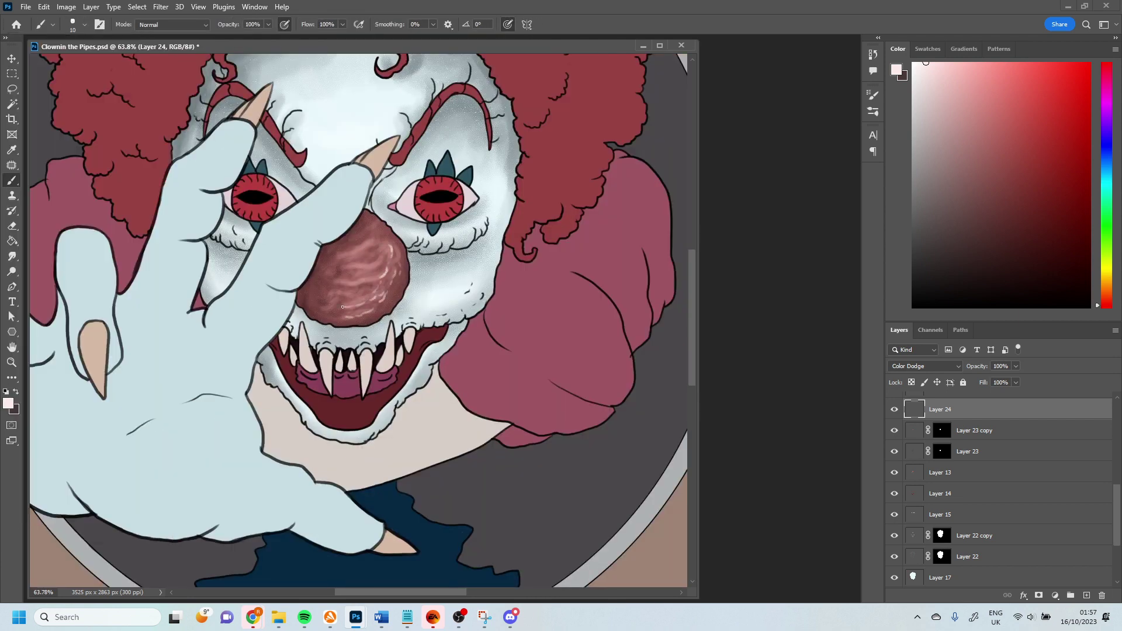
left_click_drag(385, 249, 365, 298)
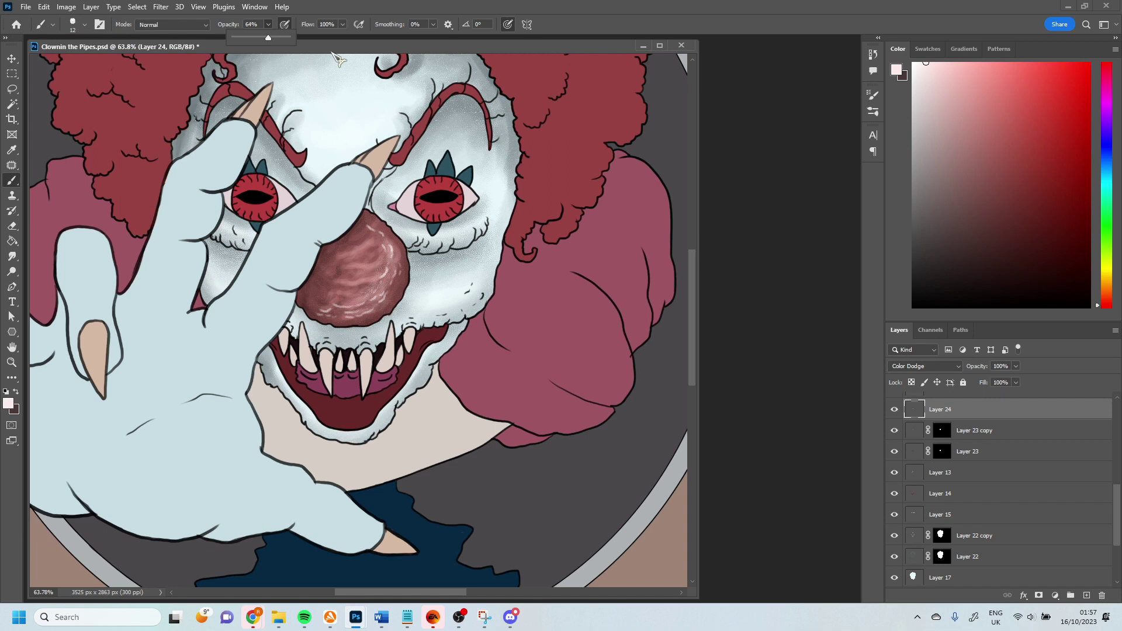
Create Layer 25 masked to the red hair above Layer 11, and duplicate it as a Screen-mode highlight layer.
key("z")
left_click_drag(281, 120, 210, 118)
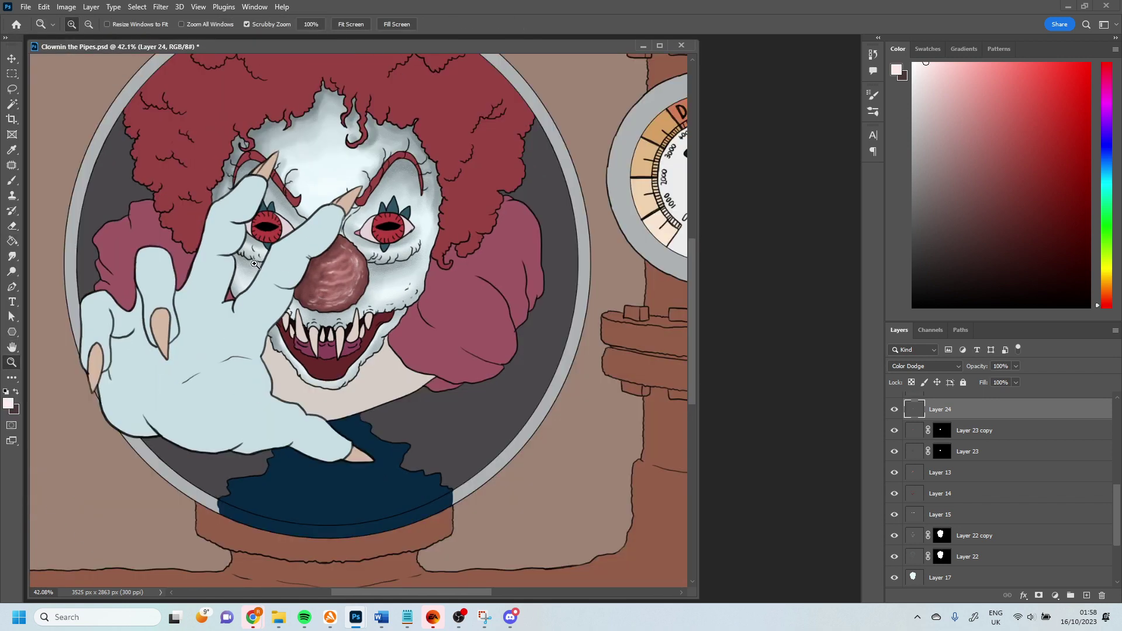
key("w")
left_click(206, 118, "ctrl")
left_click(940, 402)
left_click(1038, 594)
key("ctrl+j")
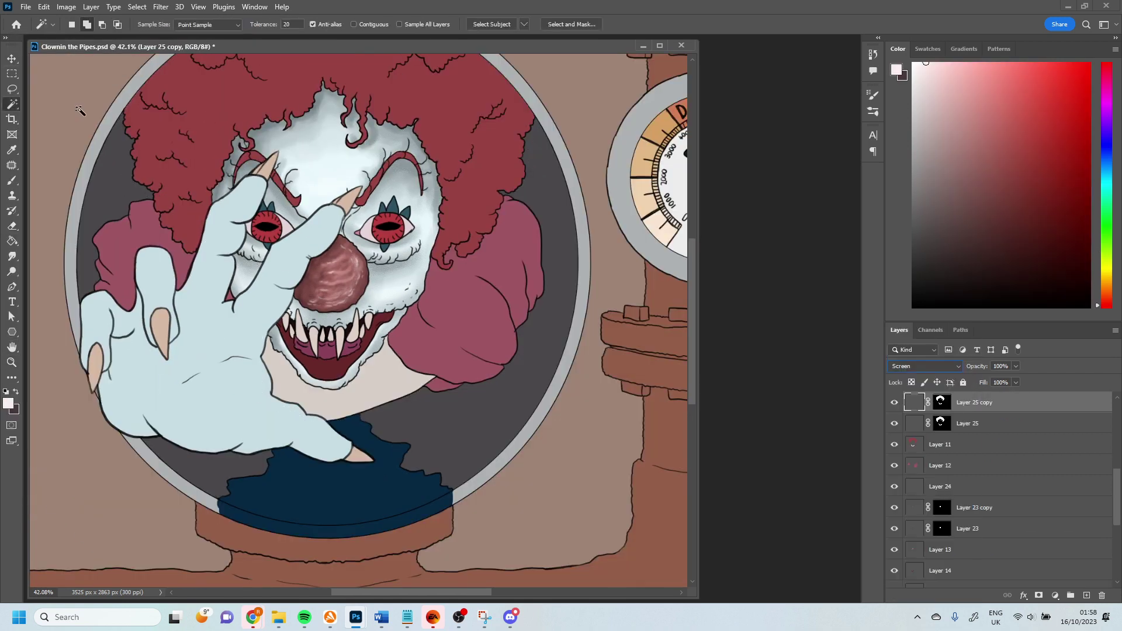
Set up a textured dry media brush of about 40 px at 29% opacity and pick the hair's red and a dark shading tone.
key("z")
left_click_drag(81, 111, 17, 173)
key("i")
left_click(105, 311)
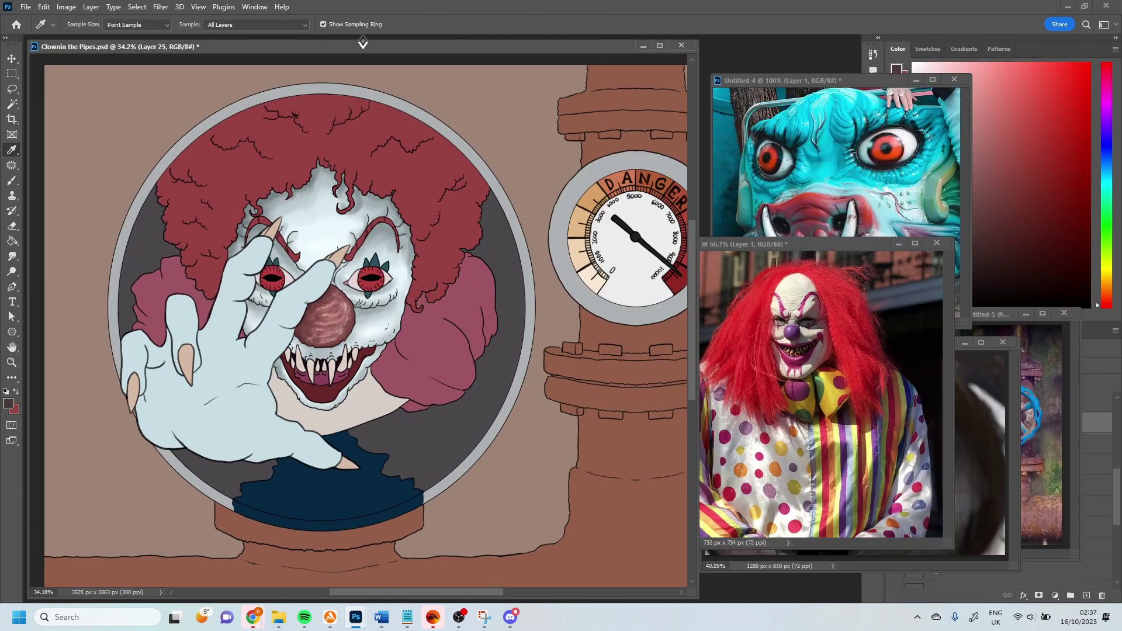
key("b")
left_click(72, 23)
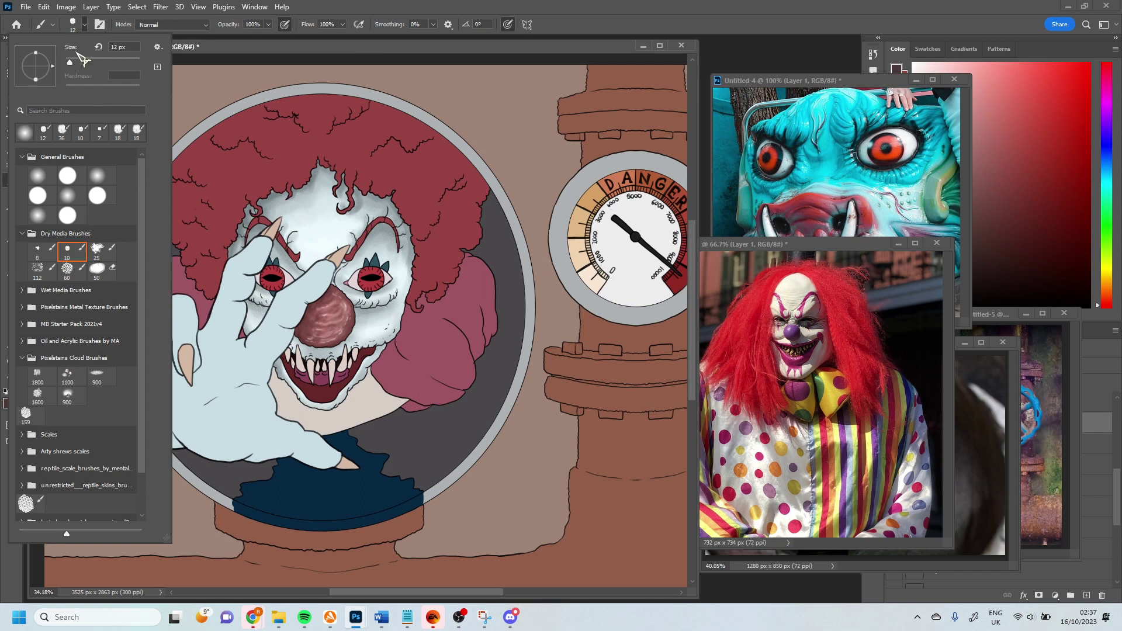
key("Return")
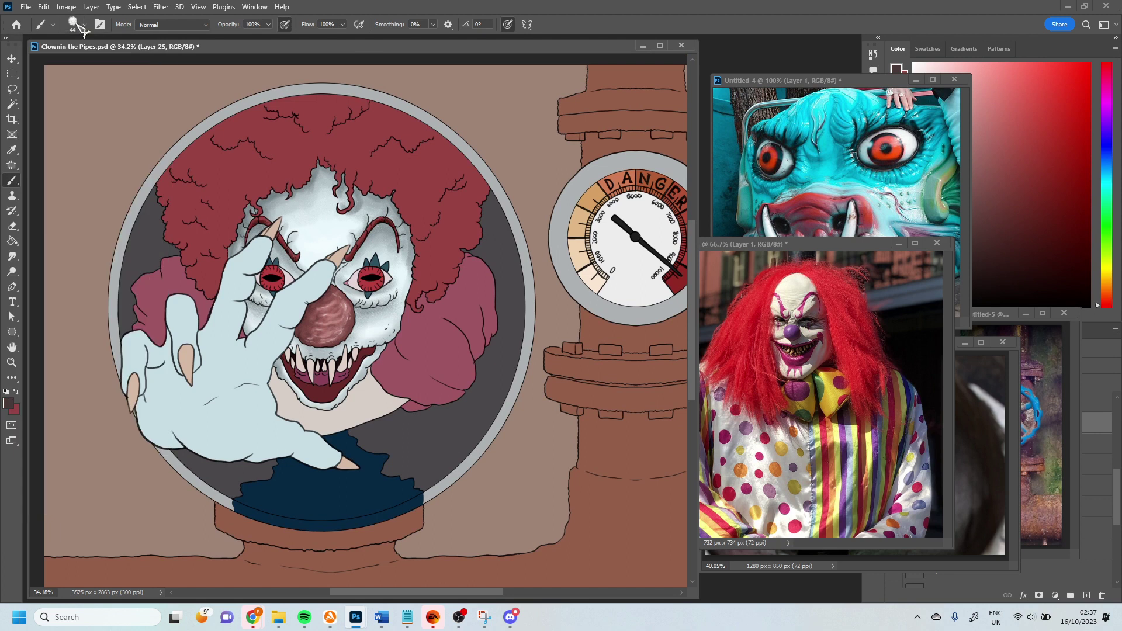
right_click(40, 93)
key("2")
key("9")
right_click(345, 233)
key("Escape")
key("ctrl+j")
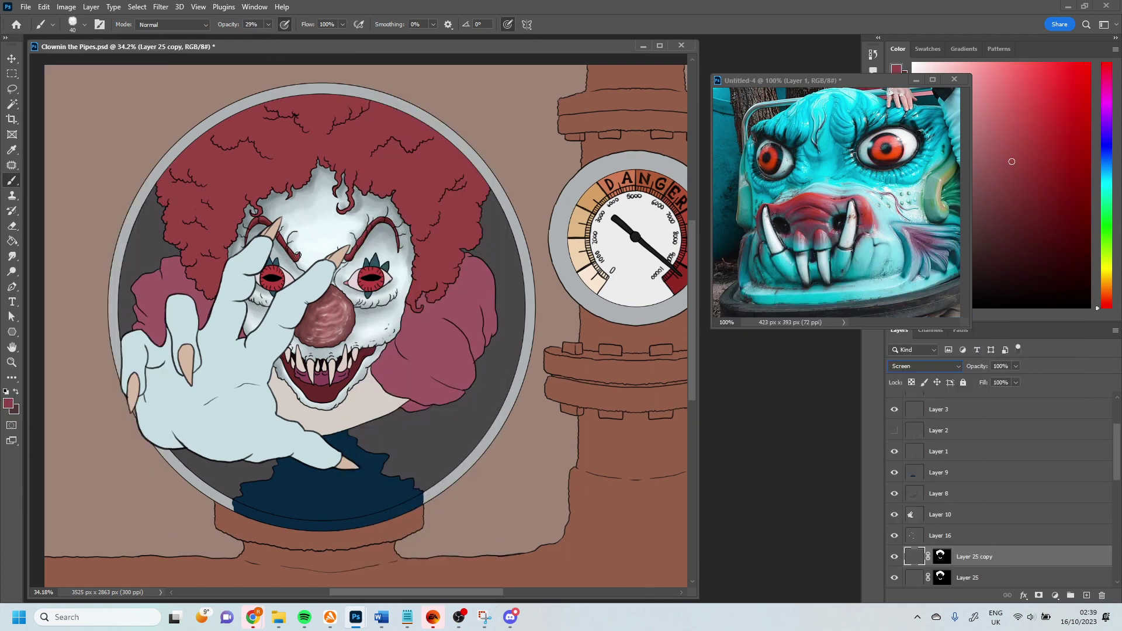
Shade the red hair around its curls and line work with a dark tone on Layer 25, varying the brush between 59 and 155 px.
key("alt+bracketleft")
key("x")
left_click_drag(269, 122, 299, 125)
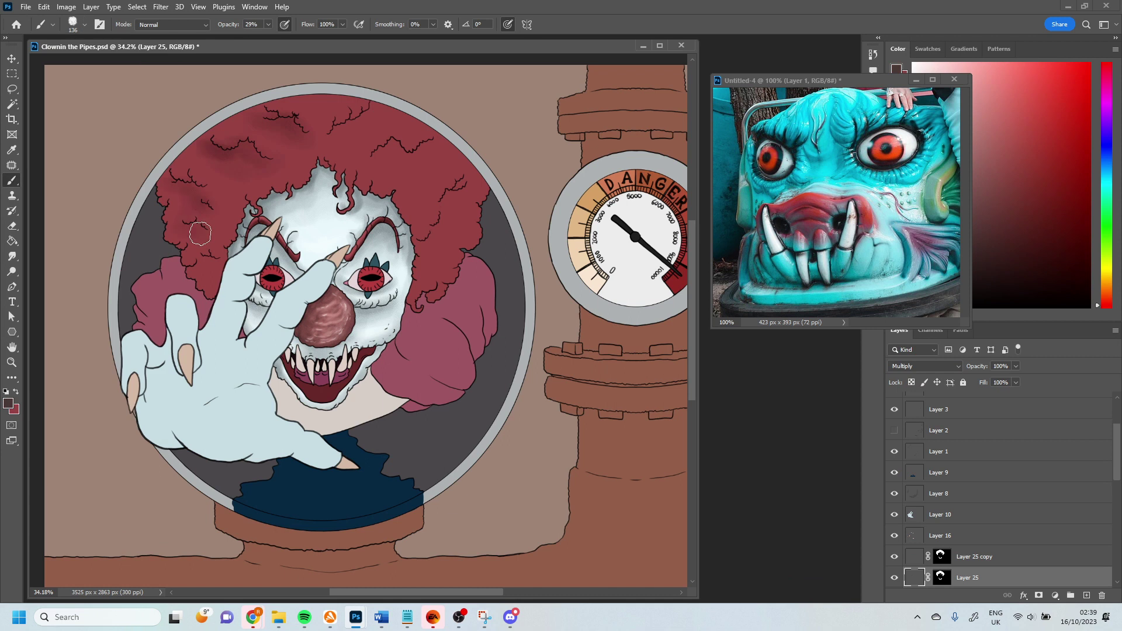
left_click_drag(200, 234, 206, 279)
left_click_drag(476, 243, 441, 195)
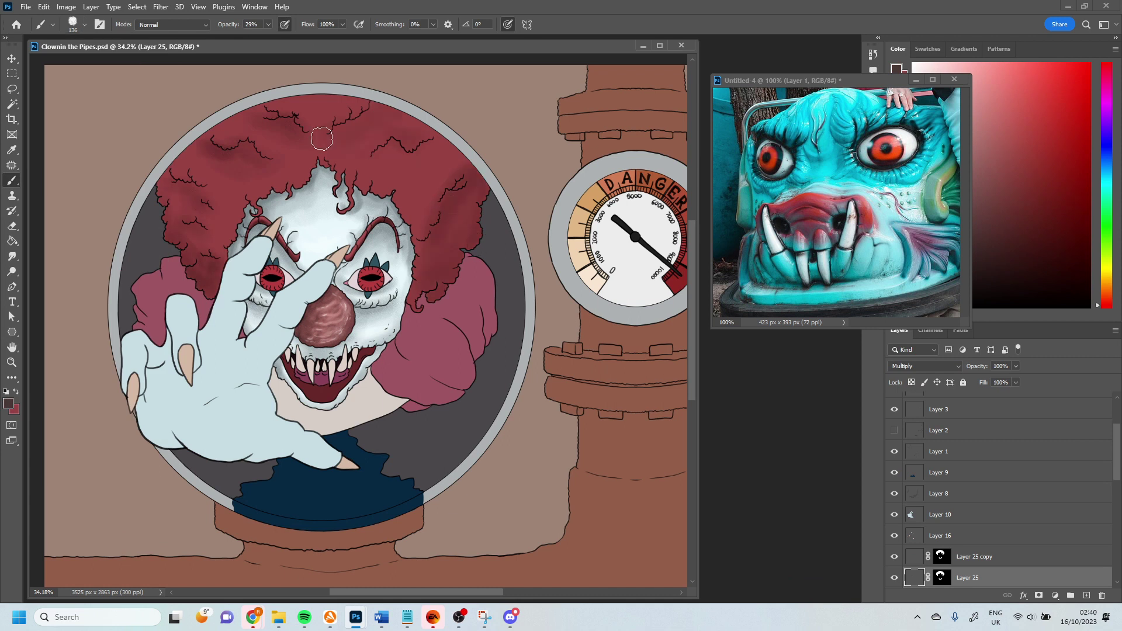
left_click_drag(321, 139, 260, 111)
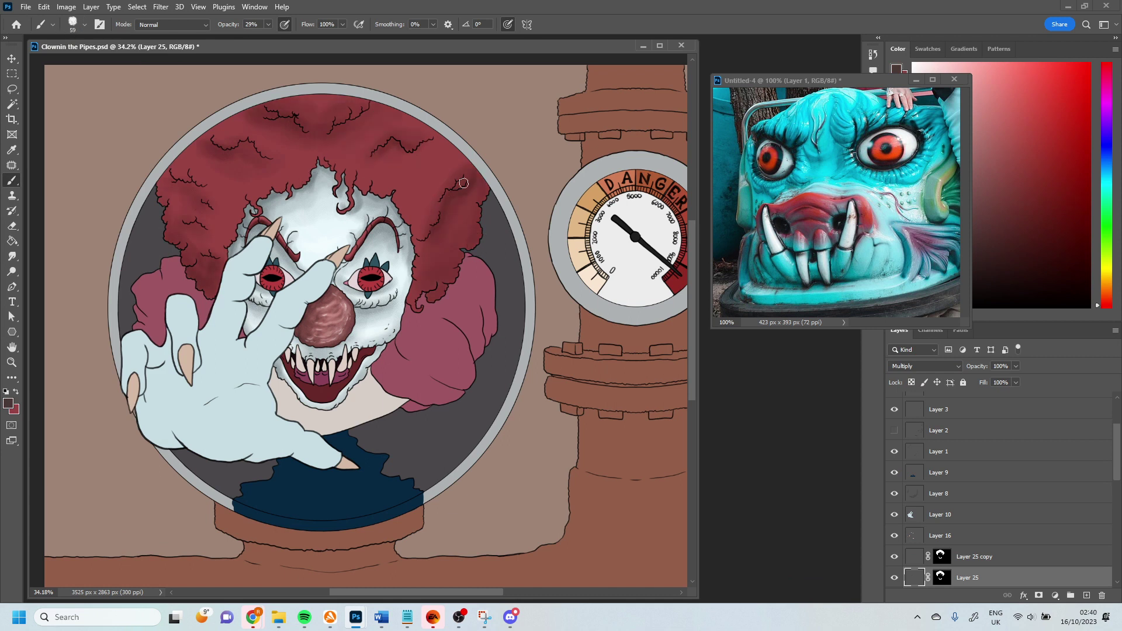
key("]")
key("]")
key("]")
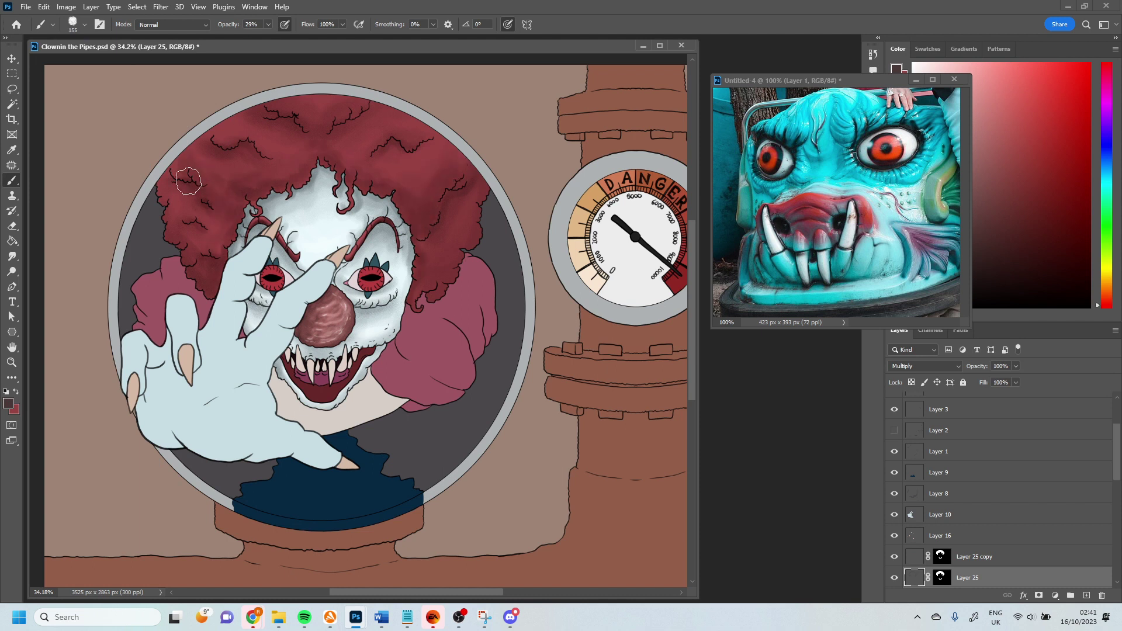
Paint soft red highlights through the curls on Layer 25 copy and darken the hair's outer edge on Layer 25 with a 322 px brush.
key("alt+bracketright")
left_click(323, 108, "alt")
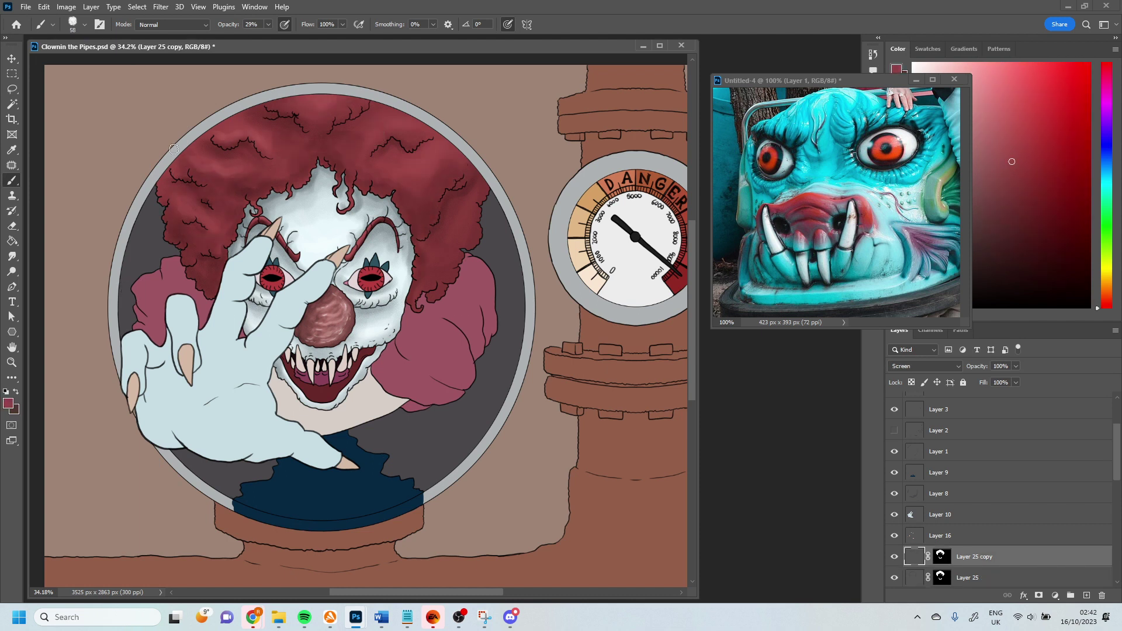
left_click(73, 25)
key("Return")
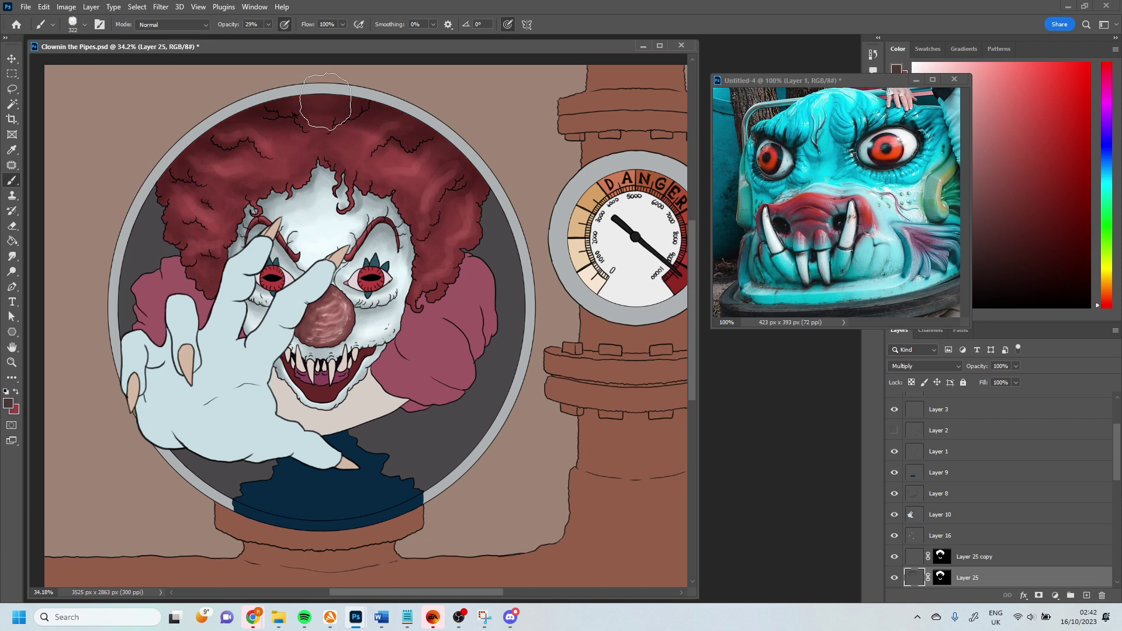
left_click_drag(234, 152, 439, 134)
Darken the face's edges beneath the hair with black on Layer 22, using a brush of about 174 px.
scroll(933, 423, "up", 4)
scroll(933, 423, "down", 5)
left_click(967, 451)
left_click(327, 193, "alt")
key("[")
key("[")
key("[")
key("[")
key("[")
key("[")
mouse_move(269, 175)
left_mouse_down()
mouse_move(421, 233)
mouse_move(362, 316)
mouse_move(222, 329)
left_mouse_up()
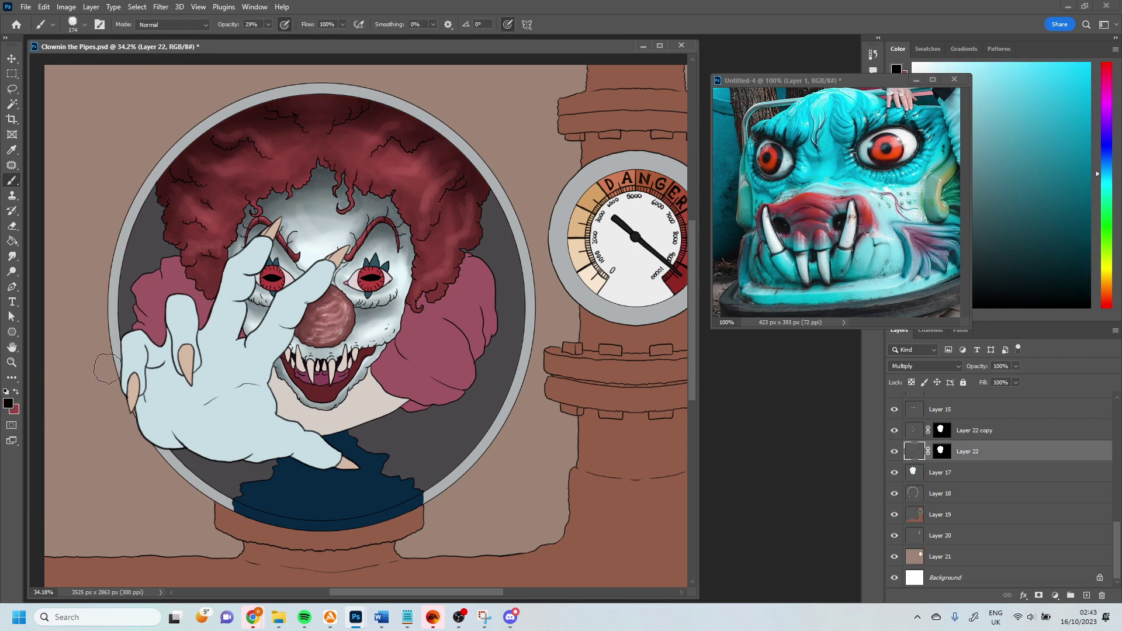
Create Layer 26 and a copy masked to the irises, eye markings and tongue, and shade them in black on Layer 26 in Multiply mode.
left_click(202, 255, "ctrl")
key("w")
key("ctrl+j")
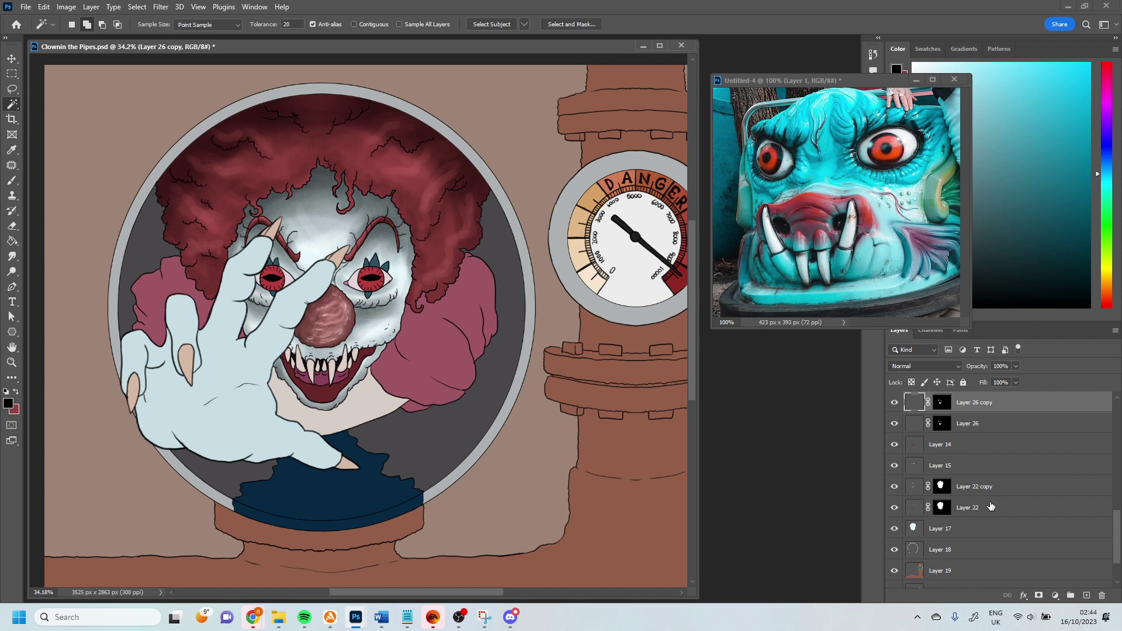
key("b")
key("alt+bracketleft")
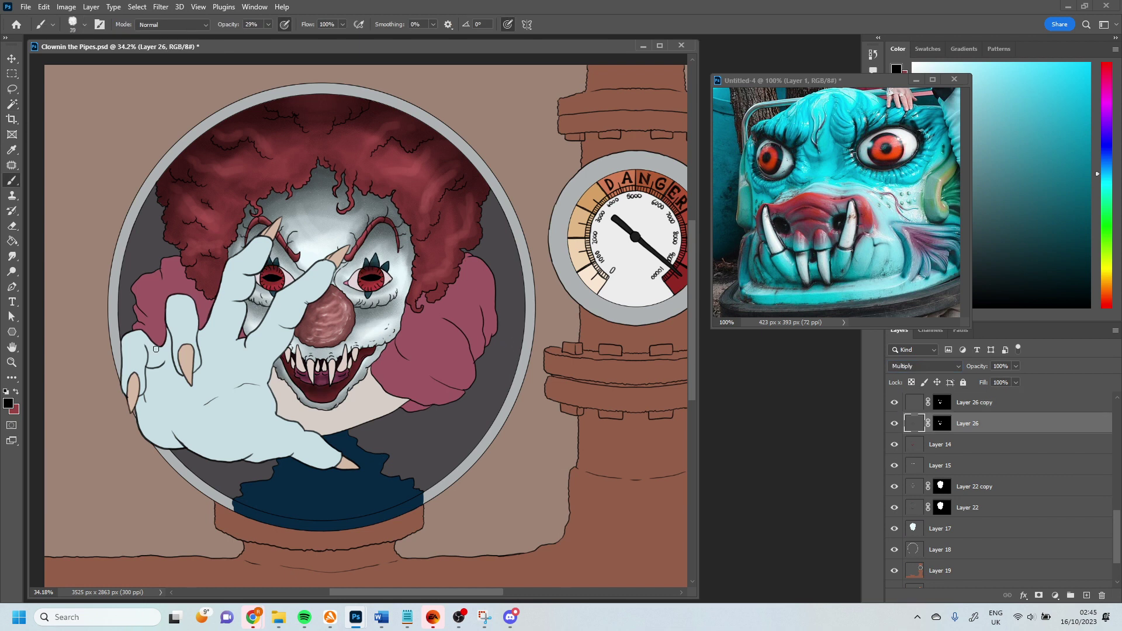
Highlight the tongue, irises and teal eye markings on Layer 26 copy in Color Dodge mode with sampled red and teal at 21 px.
scroll(156, 349, "up", 3)
scroll(270, 401, "down", 1)
key("alt+bracketright")
left_click(270, 402, "alt")
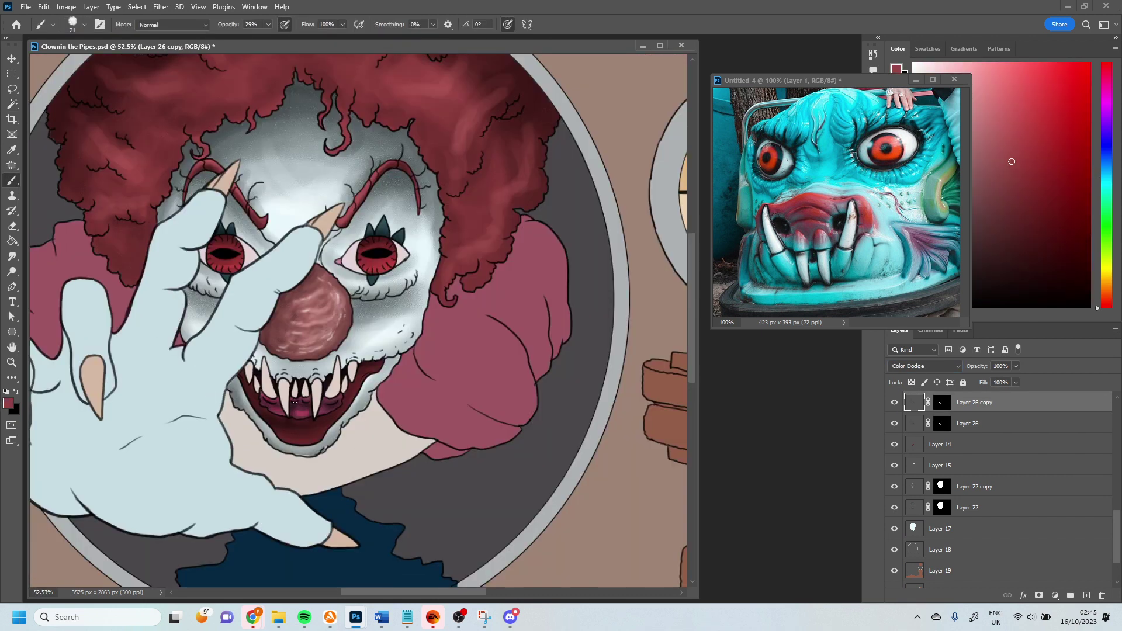
key("ctrl+shift+alt+n")
left_click(303, 275, "alt")
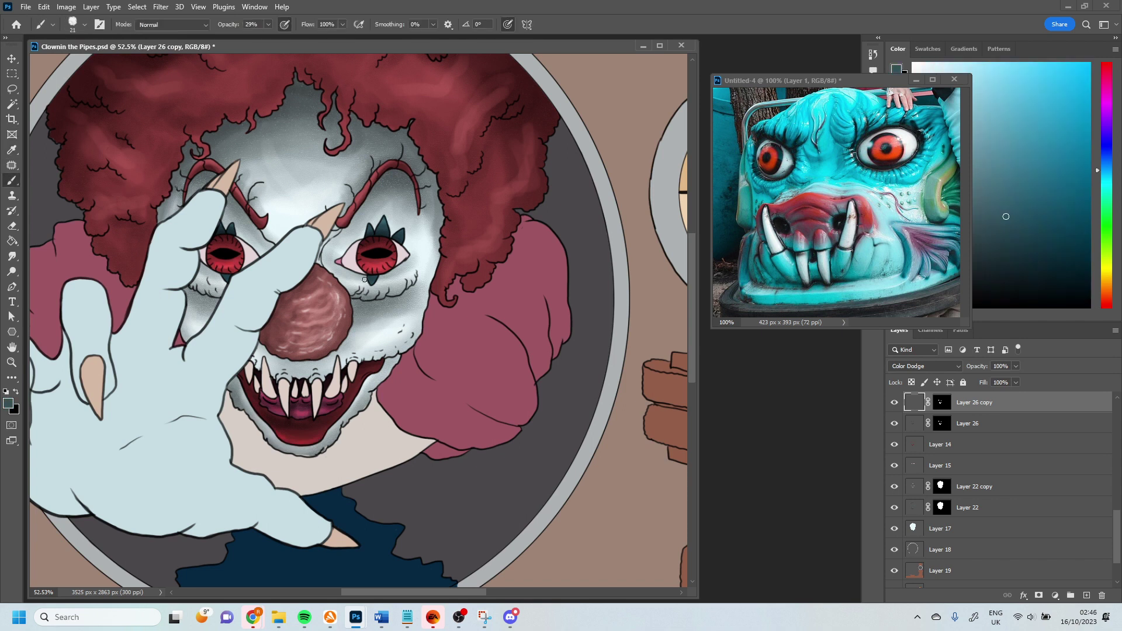
Dab white glints on both eyes on new Layer 27 and warm the irises with pale orange on Layer 14 at 24% opacity.
scroll(210, 338, "down", 3)
scroll(210, 338, "up", 4)
left_click(211, 338)
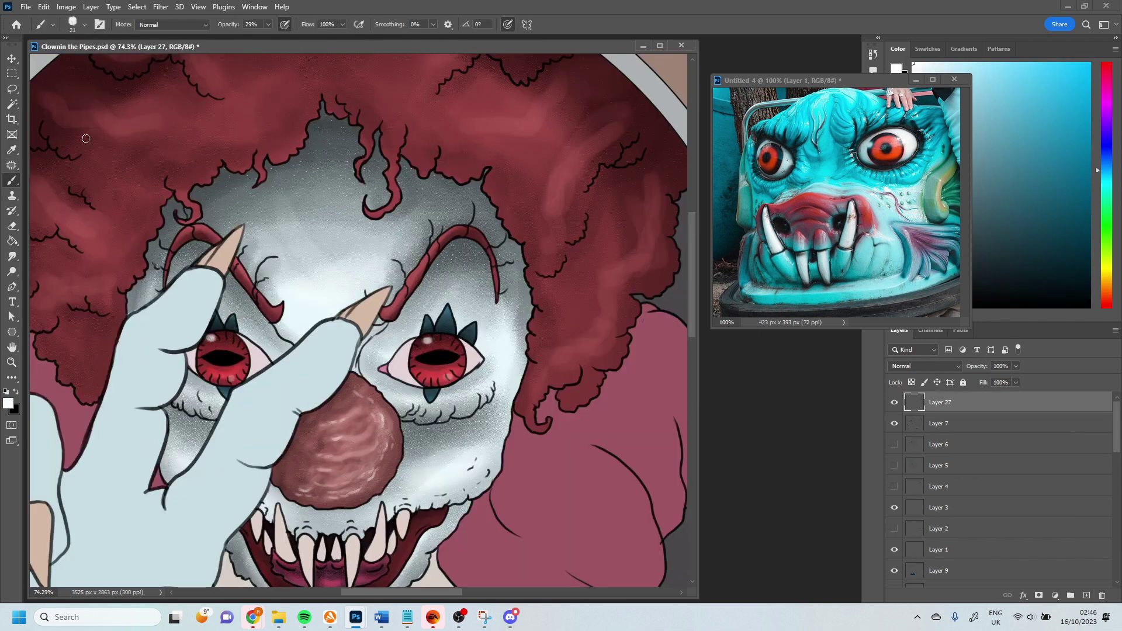
key("e")
key("b")
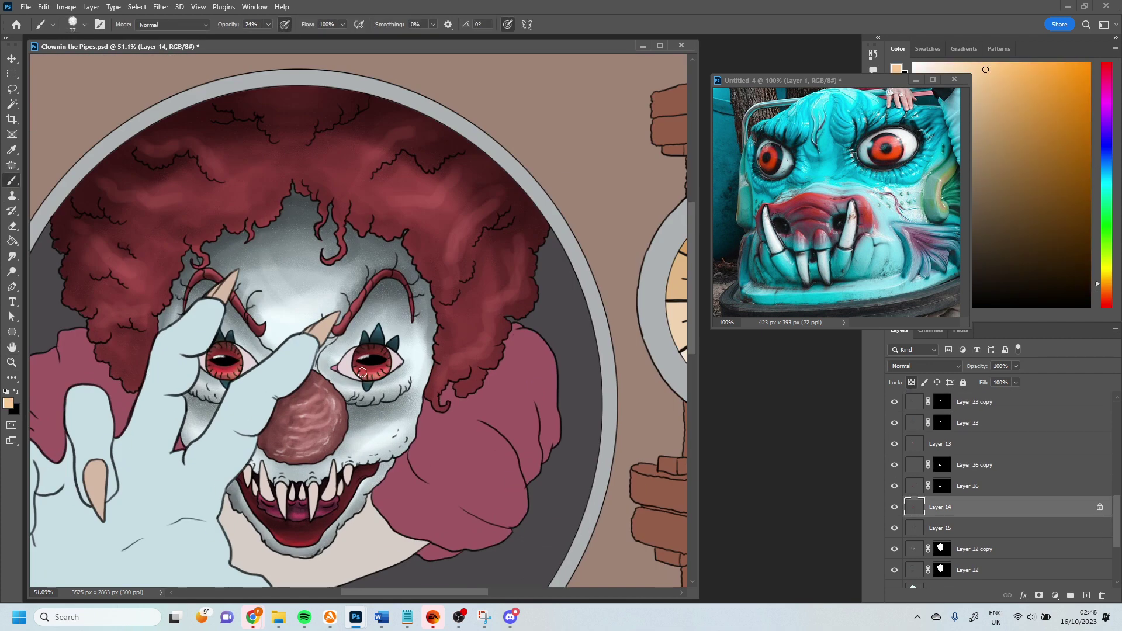
Shade the eye whites on Layer 28 and highlight them in white on Layer 28 copy in Screen mode with a 31 px brush.
right_click(196, 178)
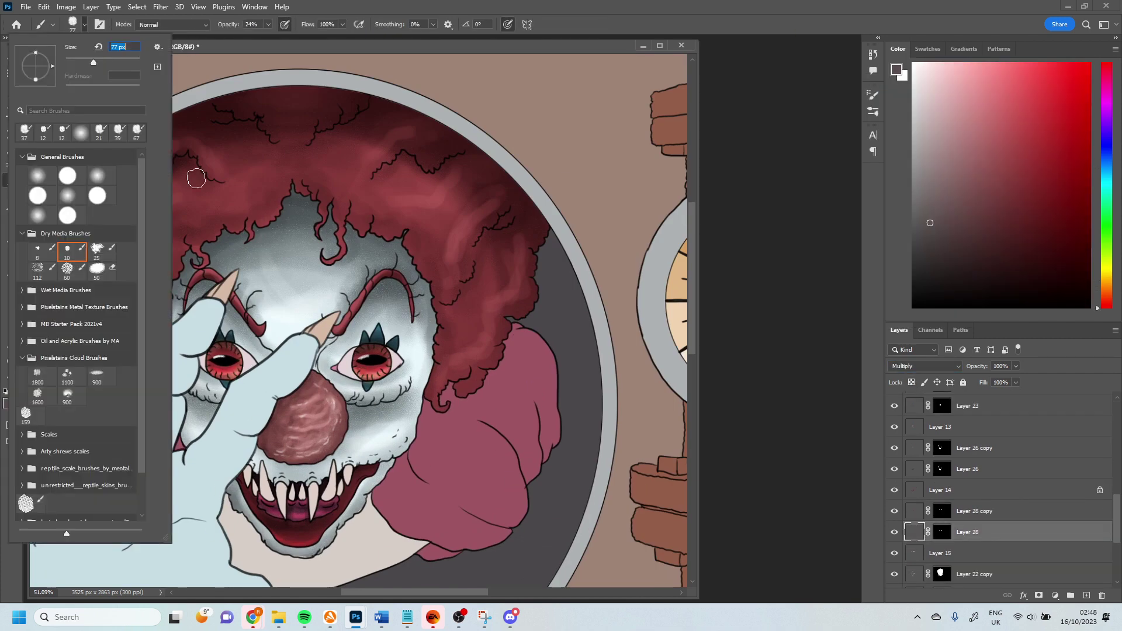
type("31")
key("Return")
key("alt+bracketright")
key("x")
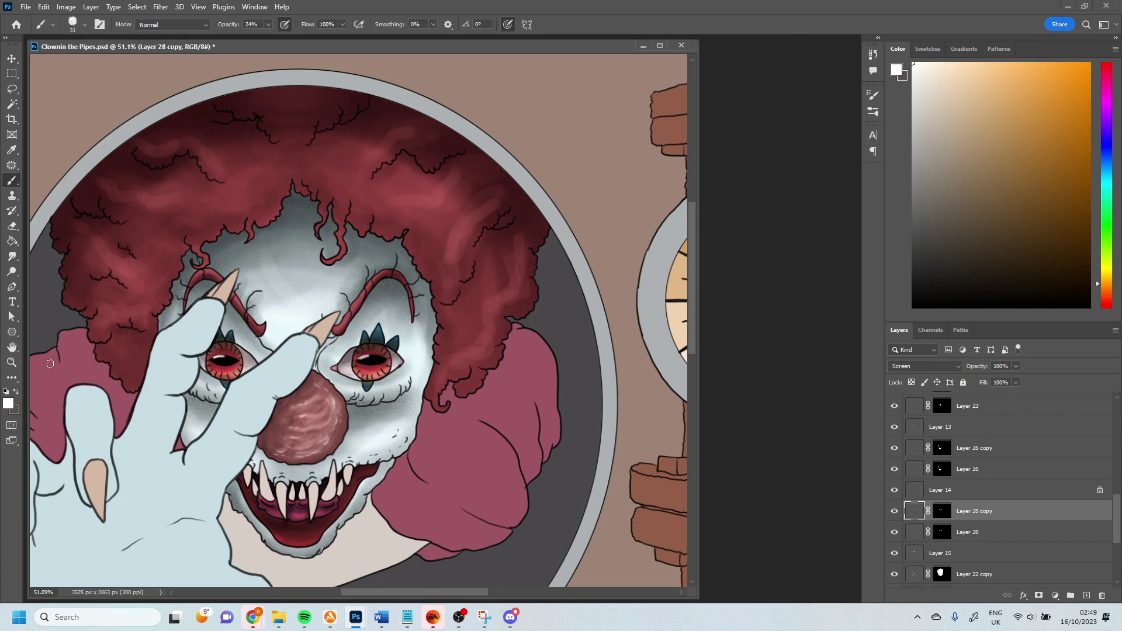
Add brighter light pink highlights through the hair on Layer 25 copy with a 61 px brush.
left_click(116, 292, "ctrl")
left_click(141, 269, "alt")
right_click(154, 261)
type("61")
key("Return")
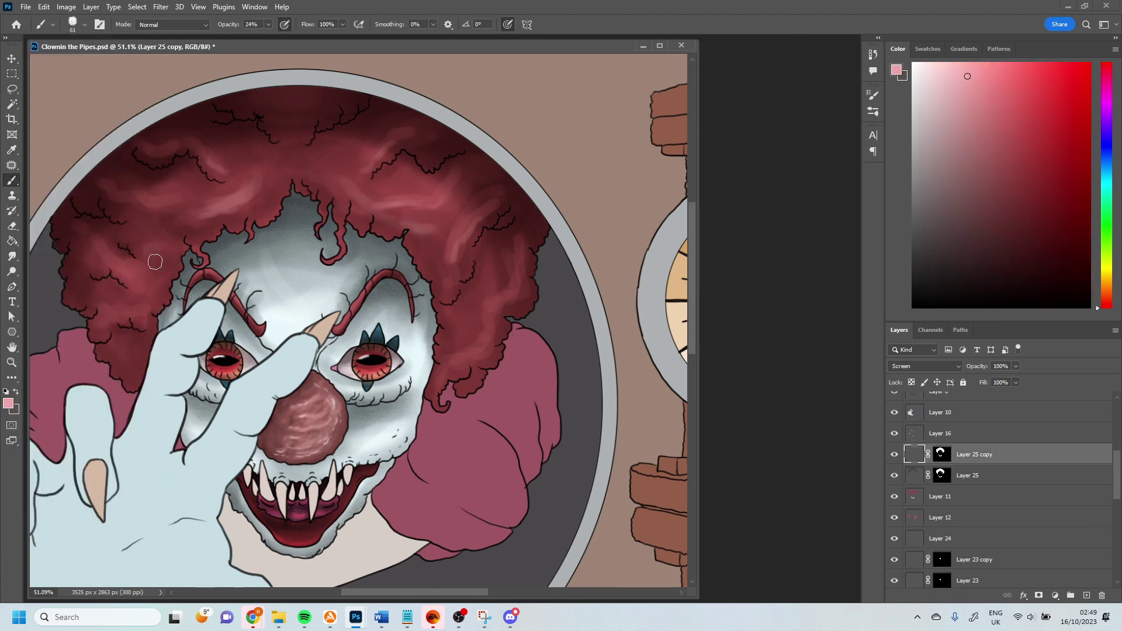
mouse_move(155, 262)
left_mouse_down()
mouse_move(225, 197)
mouse_move(493, 185)
mouse_move(233, 195)
mouse_move(350, 181)
left_mouse_up()
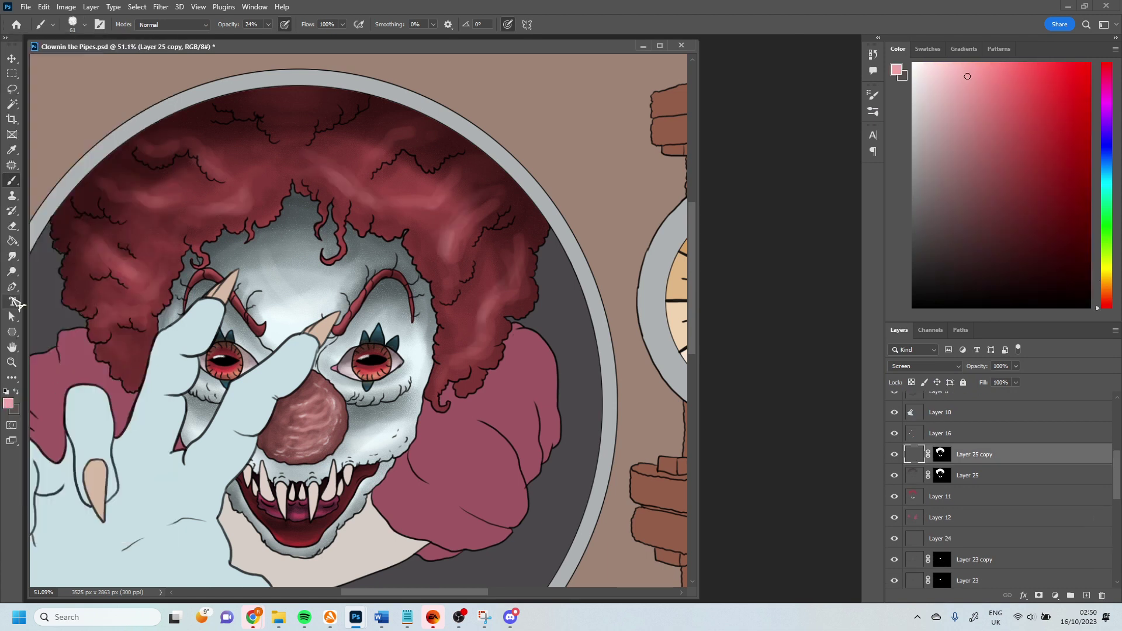
Create Layer 29 and a copy masked to the teeth above Layer 13, and shade the teeth with grey-brown on Layer 29 at 40 px.
key("alt+bracketleft")
key("alt+bracketleft")
key("alt+bracketleft")
key("alt+bracketleft")
key("alt+bracketleft")
key("alt+bracketleft")
key("alt+bracketleft")
key("alt+bracketleft")
left_click(45, 145, "alt")
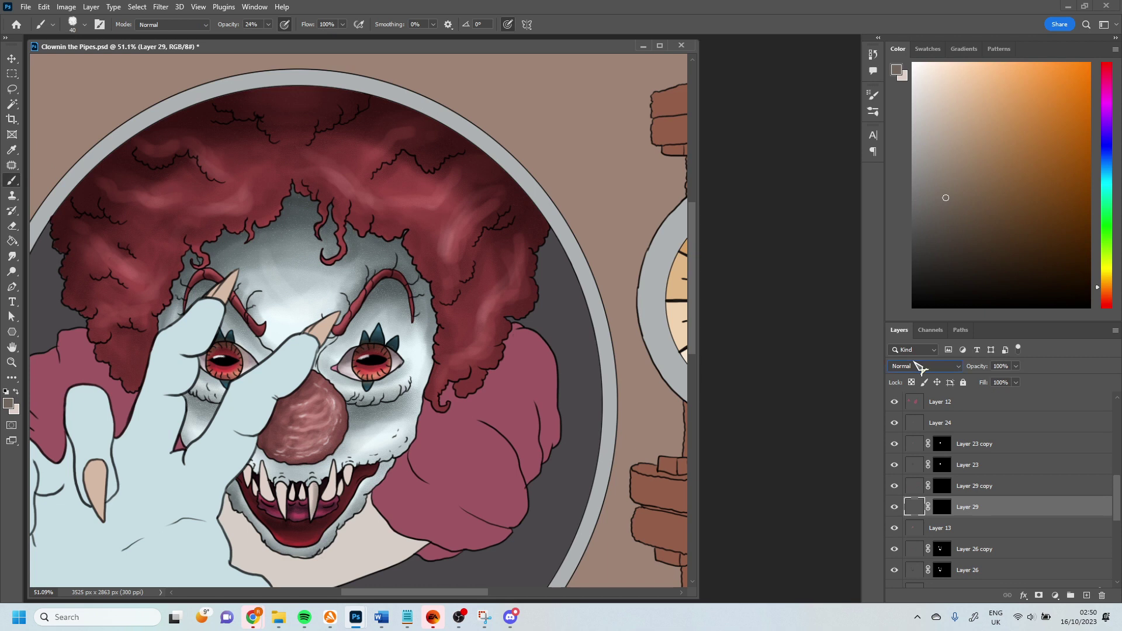
Highlight the teeth in pale pink on Layer 29 copy in Screen mode with a 17 px brush.
key("alt+bracketright")
right_click(246, 473)
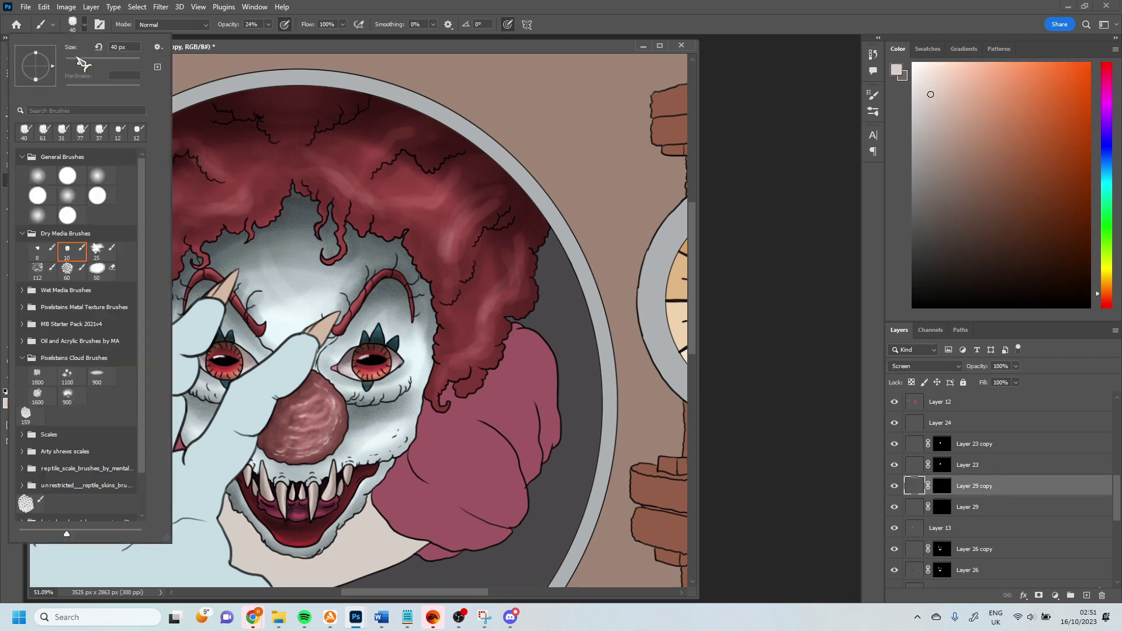
type("17")
key("Return")
left_click(261, 464, "alt")
Add Layer 30 masked to the teeth below Layer 29 and stain the teeth dark red with a 44 px brush.
key("alt+bracketleft")
key("alt+bracketleft")
key("ctrl+shift+alt+n")
left_click(336, 471, "alt")
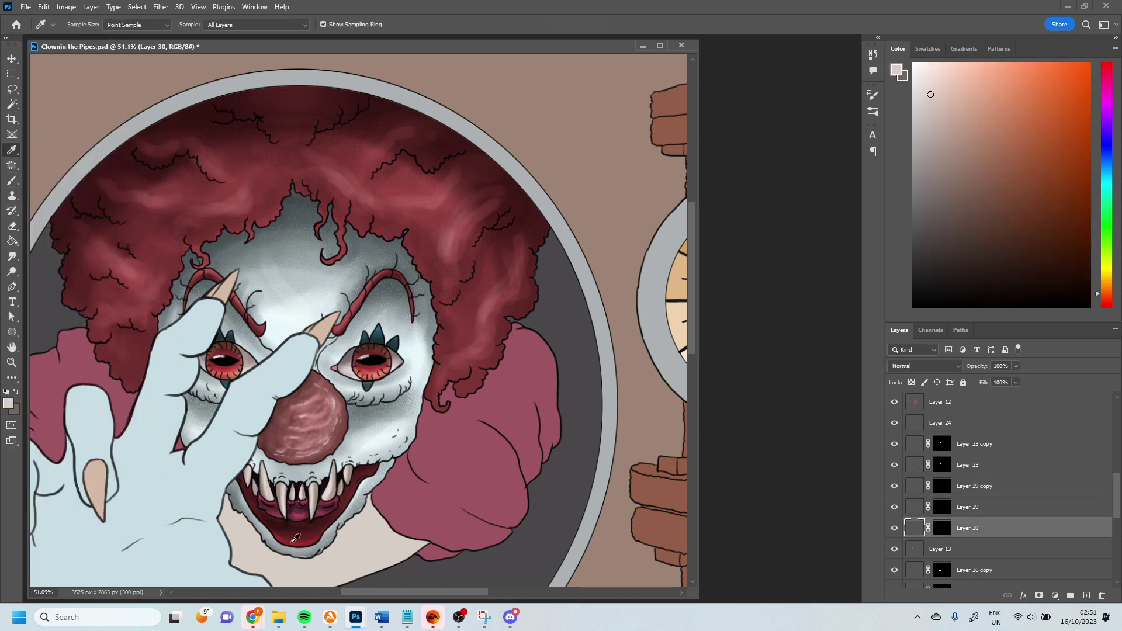
right_click(305, 477)
type("44")
key("Return")
left_click(314, 510, "alt")
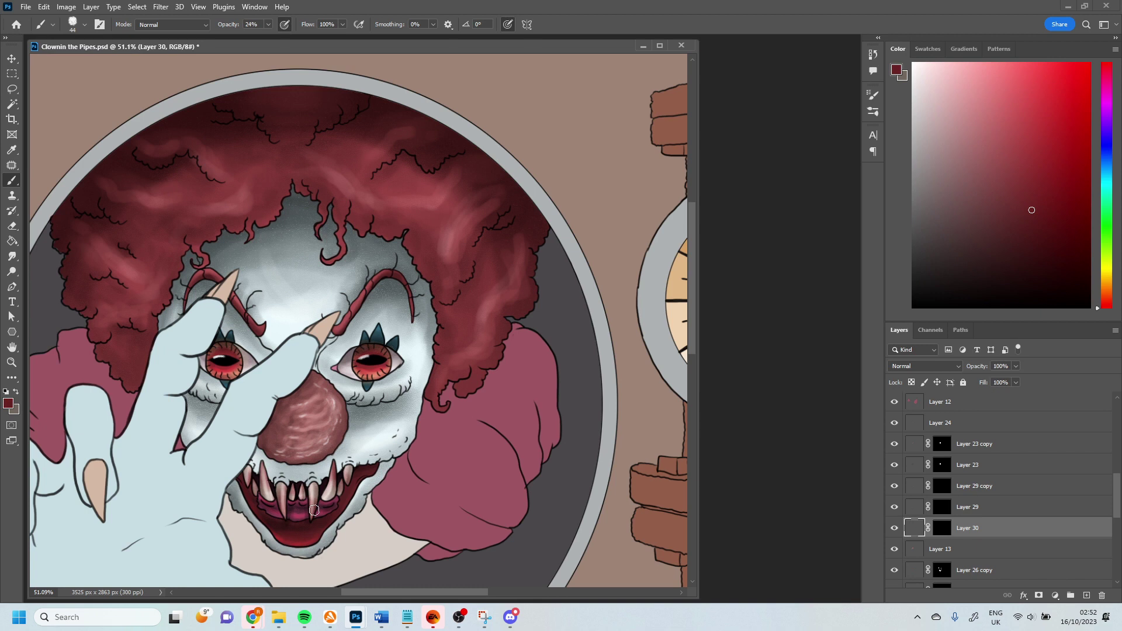
Add Layer 31 masked to the teeth and move it above Layer 29 copy.
key("ctrl+shift+alt+n")
key("ctrl+bracketright")
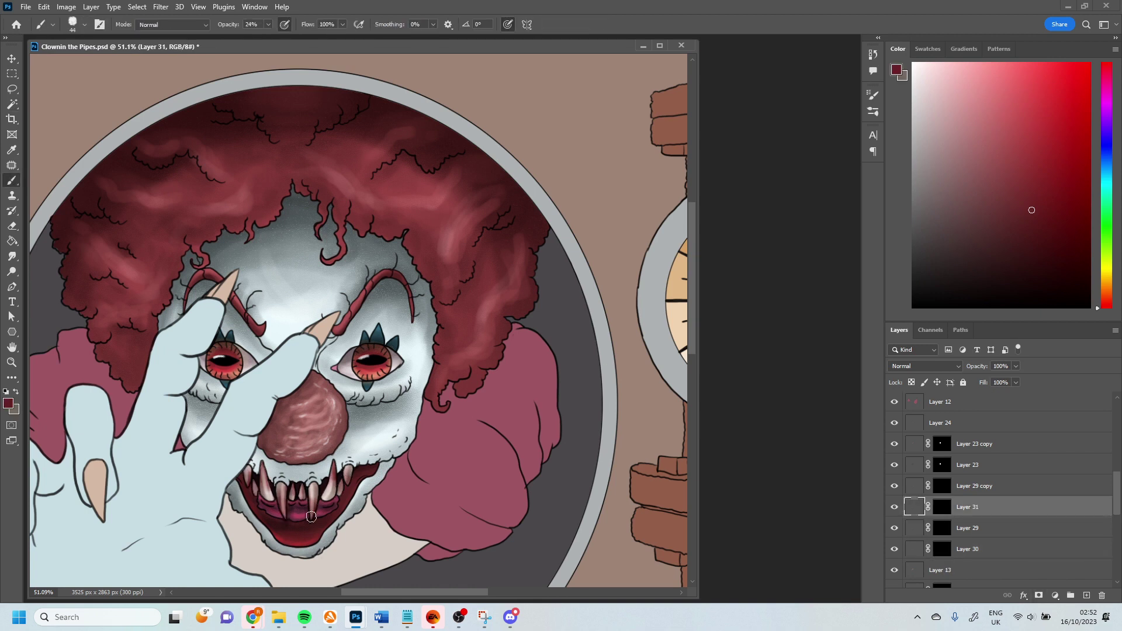
key("ctrl+bracketright")
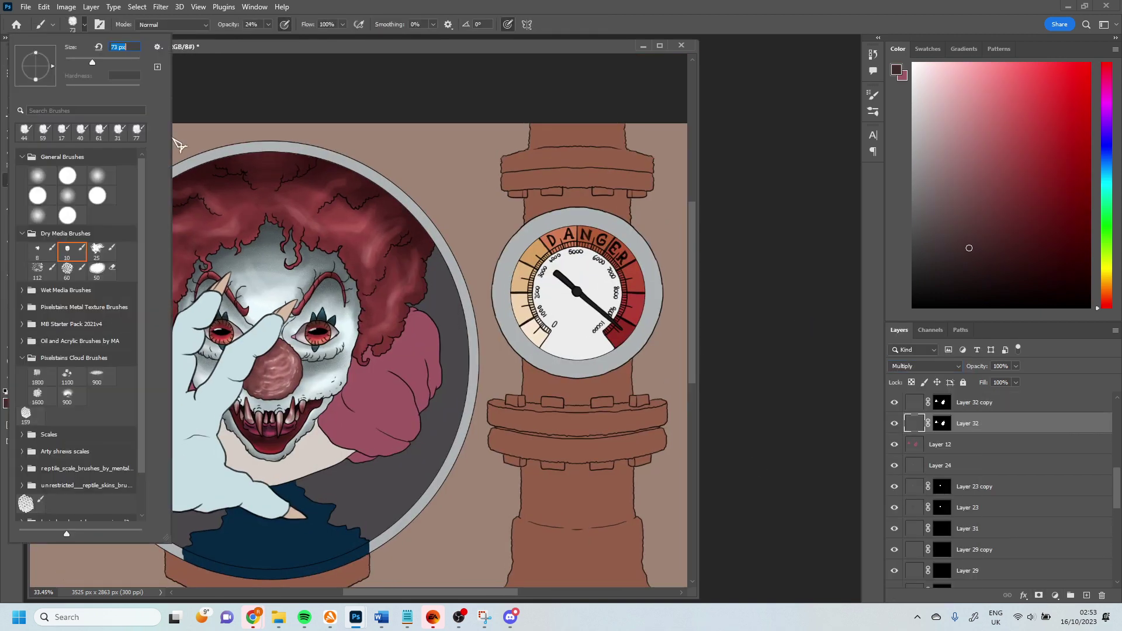
Shade the folds and edges of the pink sleeves on Layer 32 with brushes of 83 to 139 px and highlight them on Layer 32 copy.
key("Escape")
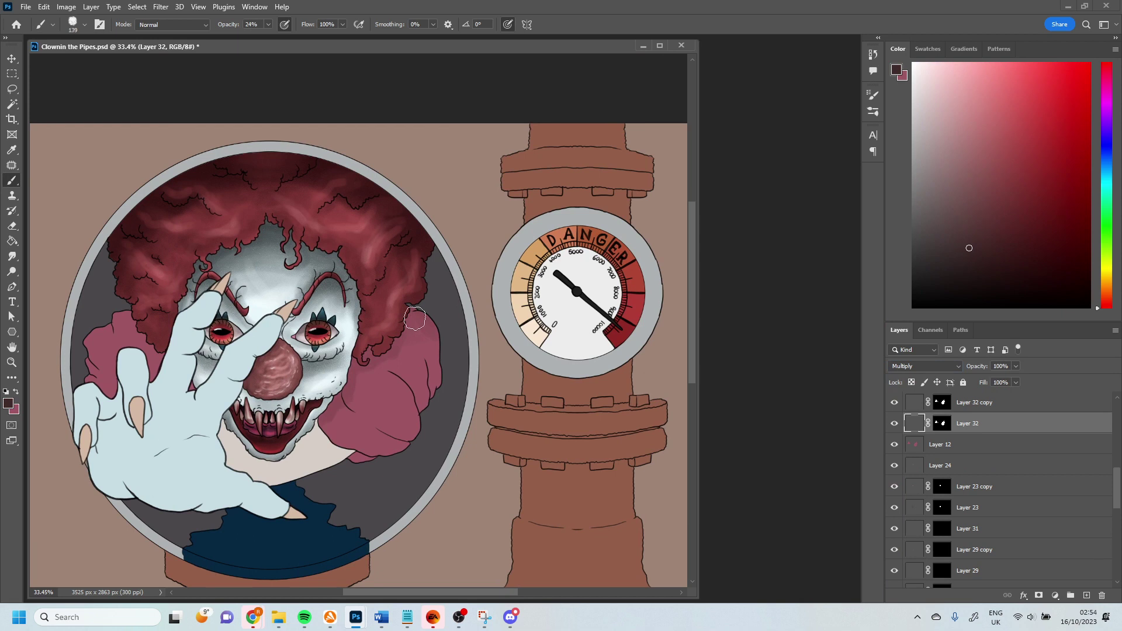
left_click_drag(415, 318, 364, 352)
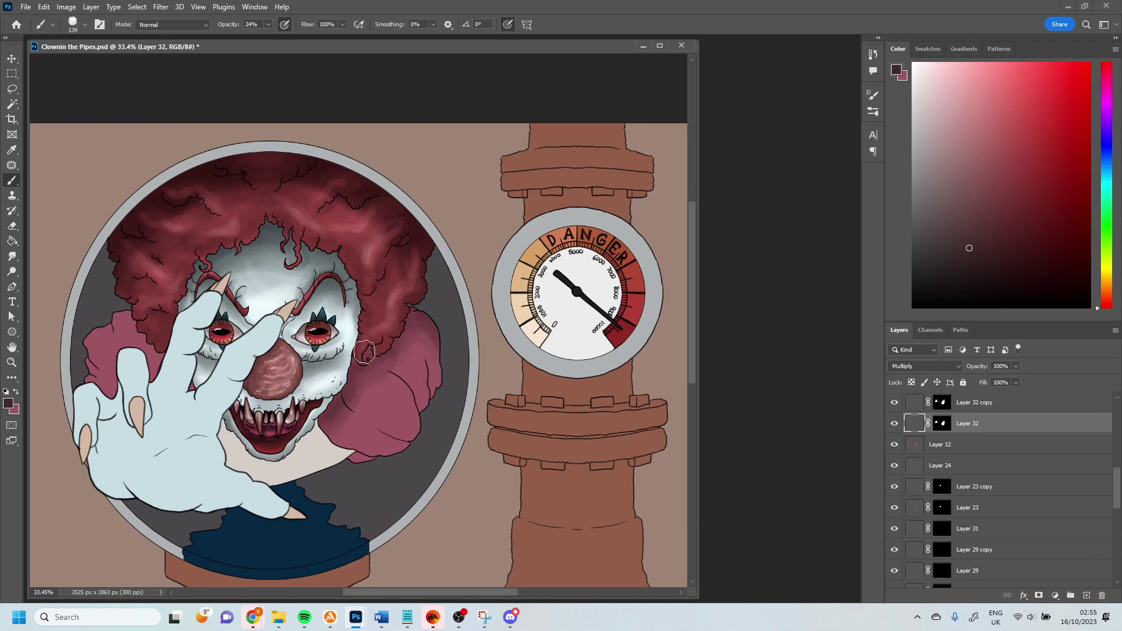
left_click(84, 25)
left_click_drag(105, 47, 119, 47)
key("Escape")
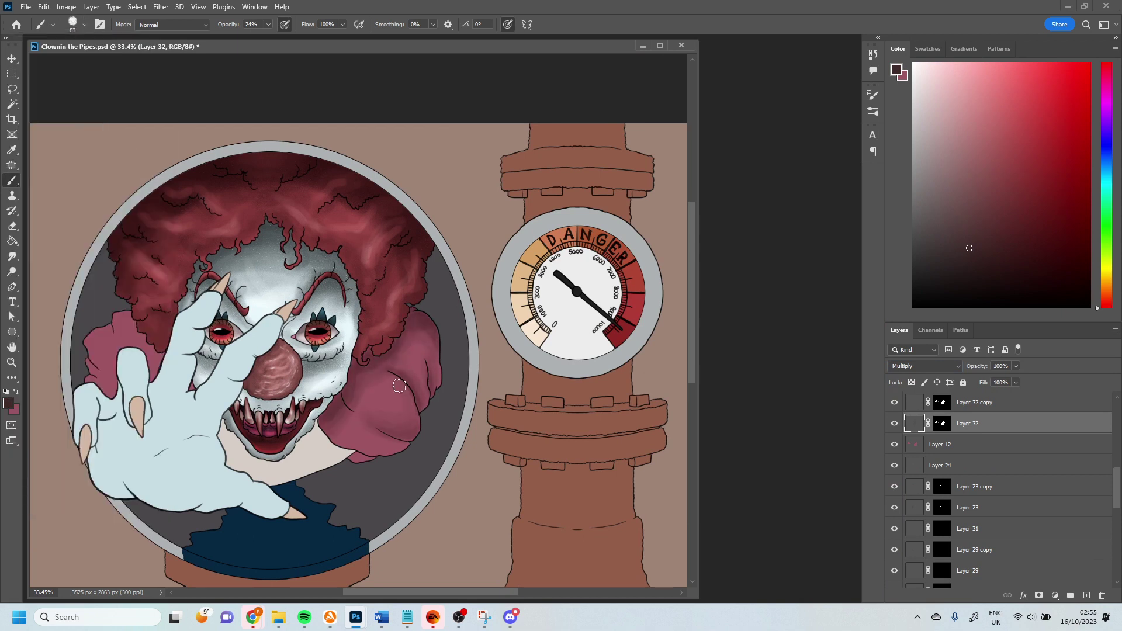
mouse_move(412, 409)
left_mouse_down()
mouse_move(365, 450)
mouse_move(415, 438)
mouse_move(366, 425)
mouse_move(404, 374)
mouse_move(316, 432)
left_mouse_up()
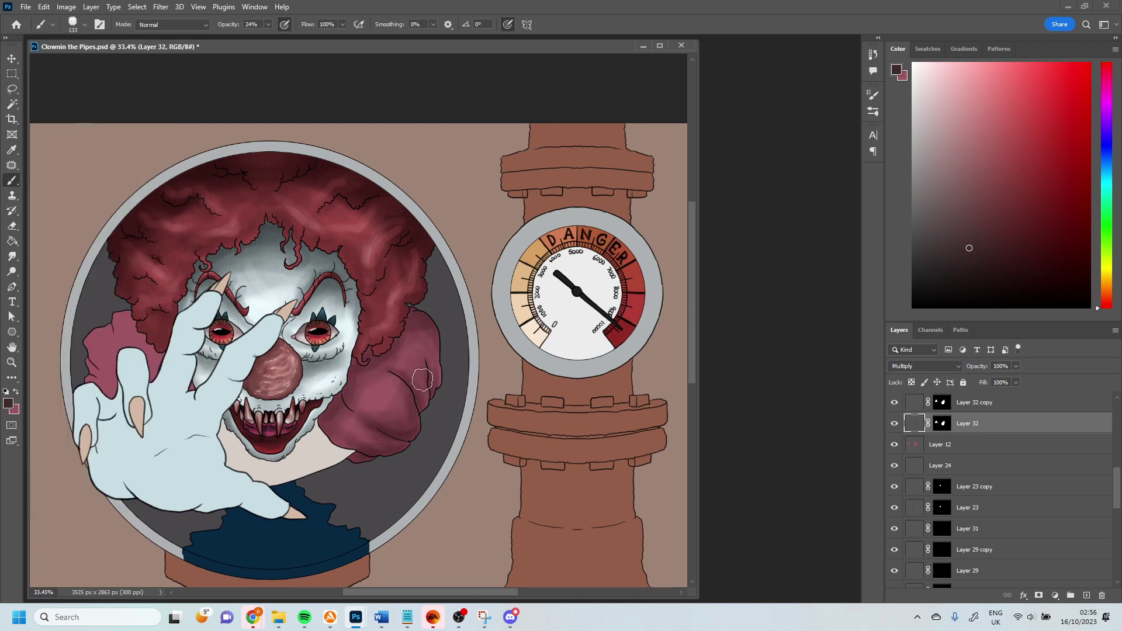
mouse_move(423, 380)
left_mouse_down()
mouse_move(500, 391)
mouse_move(514, 333)
mouse_move(485, 403)
left_mouse_up()
left_click(542, 358, "alt")
key("alt+bracketright")
Create Layer 33 masked to the pale neck area above Layer 11 in Multiply mode and shade its edges below the chin.
key("v")
left_click(374, 468)
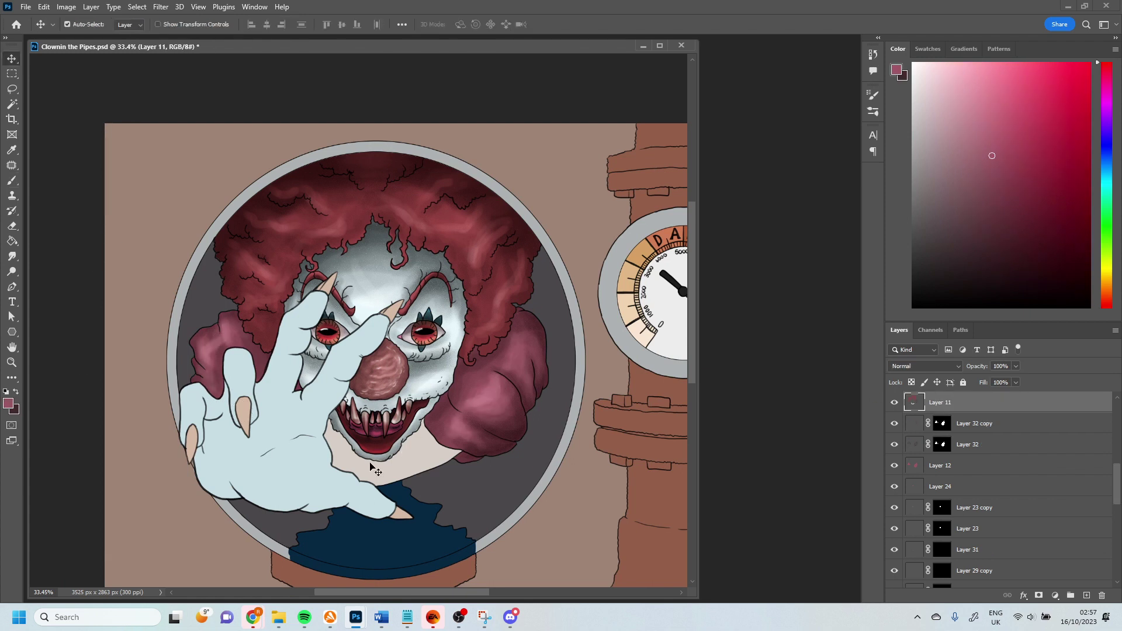
key("b")
key("alt+bracketright")
left_click(842, 205, "alt")
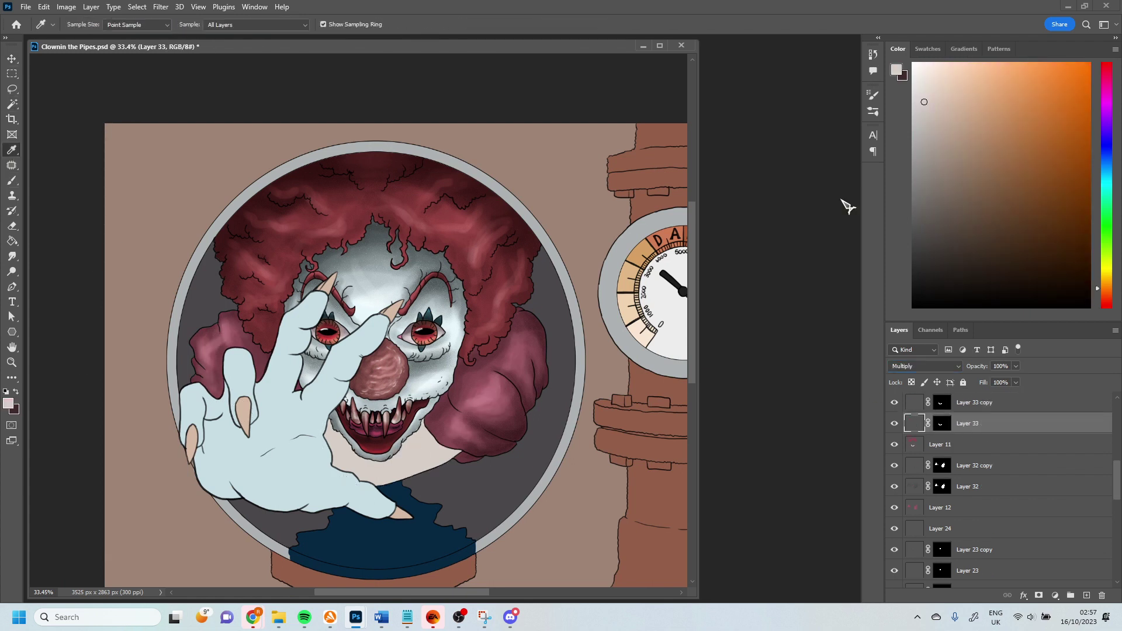
left_click(73, 24)
key("Return")
mouse_move(409, 445)
left_mouse_down()
mouse_move(316, 436)
mouse_move(318, 423)
mouse_move(385, 490)
mouse_move(415, 433)
mouse_move(340, 475)
mouse_move(312, 456)
left_mouse_up()
Create Layer 34 and a copy masked to the pale blue hand above Layer 10, and set Layer 34 to Multiply.
key("i")
left_click(924, 366)
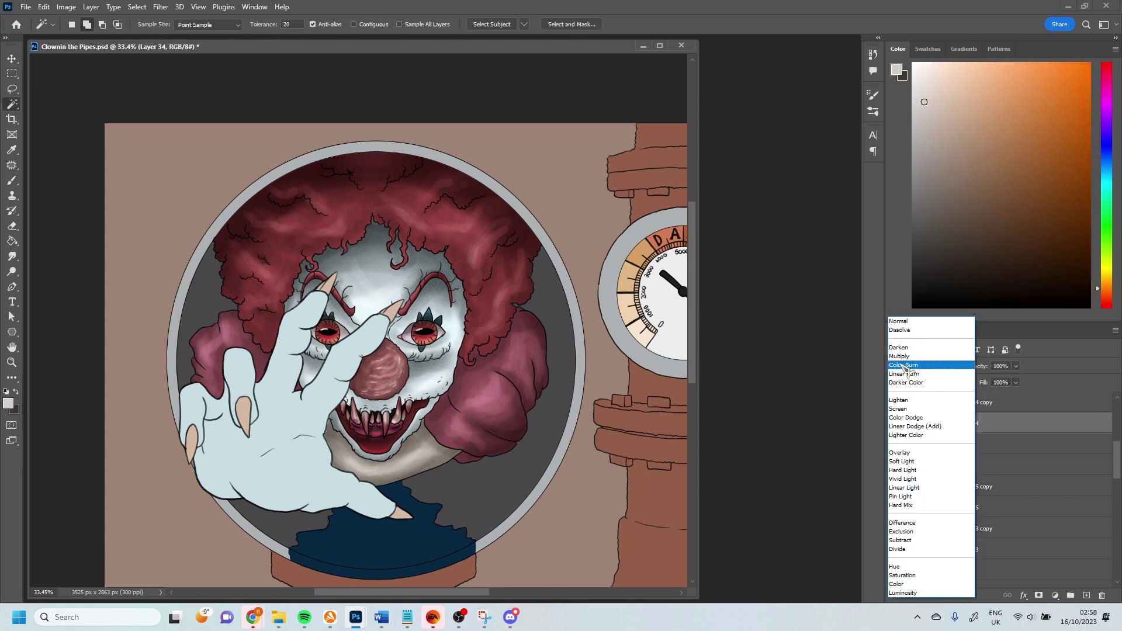
left_click(911, 423)
left_click(911, 423)
key("b")
Shade the fingers, palm and edges of the pale blue hand on Layer 34 with a 105 px brush at 24% opacity.
mouse_move(383, 327)
left_mouse_down()
mouse_move(319, 435)
mouse_move(315, 416)
mouse_move(351, 491)
mouse_move(316, 462)
mouse_move(380, 491)
left_mouse_up()
key("bracketright")
key("bracketright")
key("bracketright")
mouse_move(313, 320)
left_mouse_down()
mouse_move(301, 361)
mouse_move(309, 328)
mouse_move(349, 380)
mouse_move(245, 383)
mouse_move(194, 447)
mouse_move(209, 442)
mouse_move(182, 386)
mouse_move(228, 374)
left_mouse_up()
left_click_drag(274, 304, 318, 384)
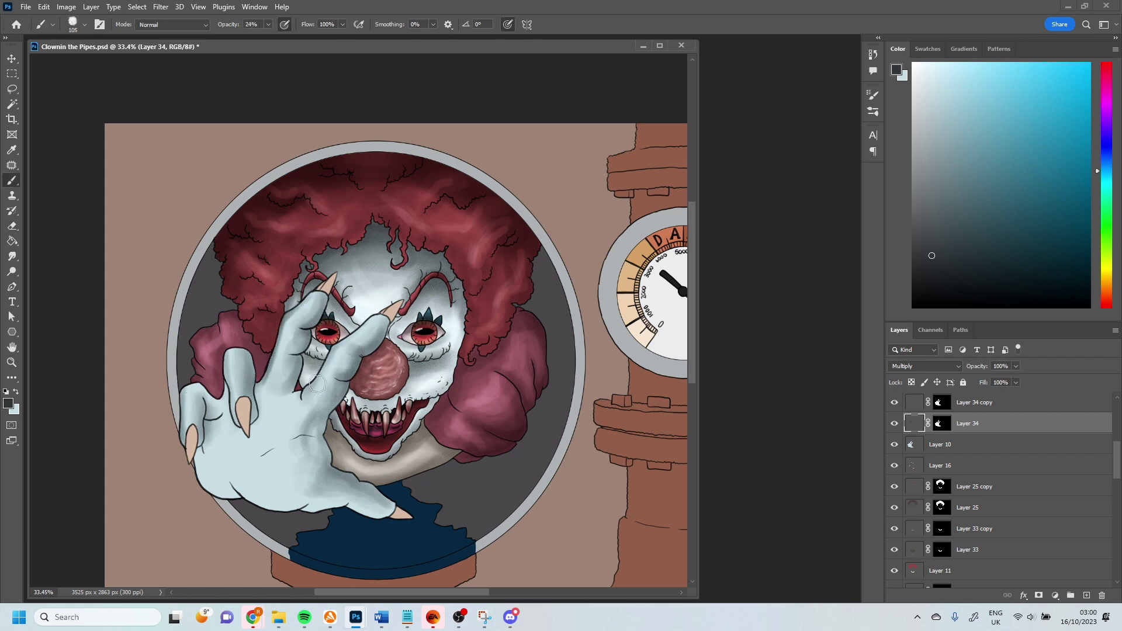
mouse_move(293, 481)
left_mouse_down()
mouse_move(266, 491)
mouse_move(277, 468)
mouse_move(321, 490)
mouse_move(231, 473)
mouse_move(223, 499)
mouse_move(214, 439)
mouse_move(245, 440)
mouse_move(205, 432)
left_mouse_up()
mouse_move(292, 421)
left_mouse_down()
mouse_move(276, 404)
mouse_move(294, 447)
left_mouse_up()
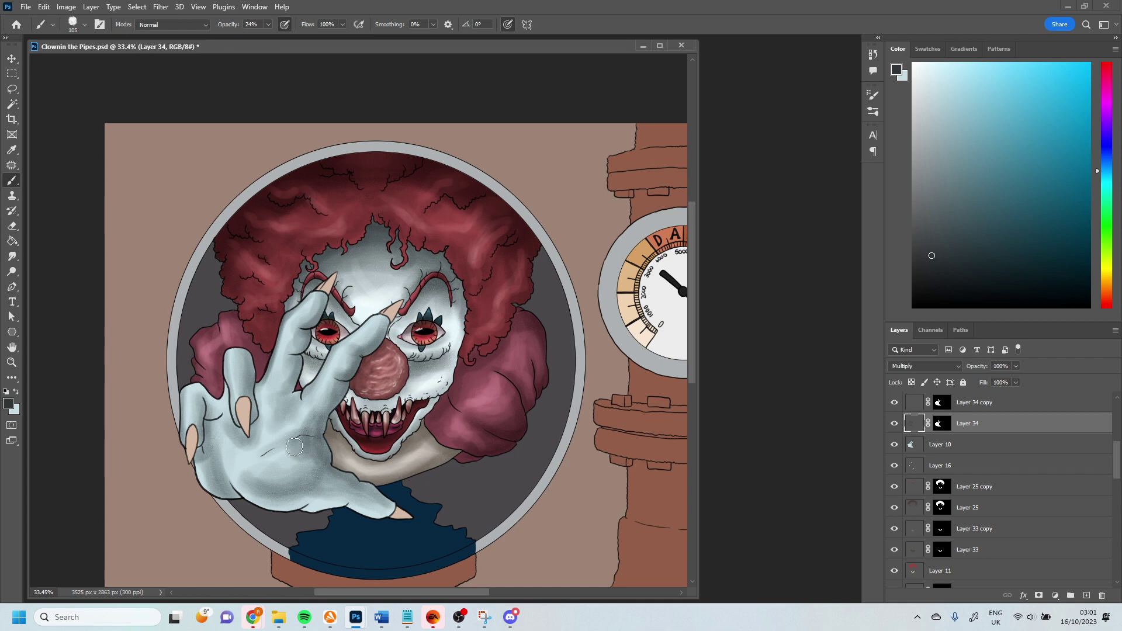
Add highlights to the hand on Layer 34 copy in Screen mode and deepen the shading along its lower edge on Layer 34.
left_click(232, 386, "ctrl")
key("e")
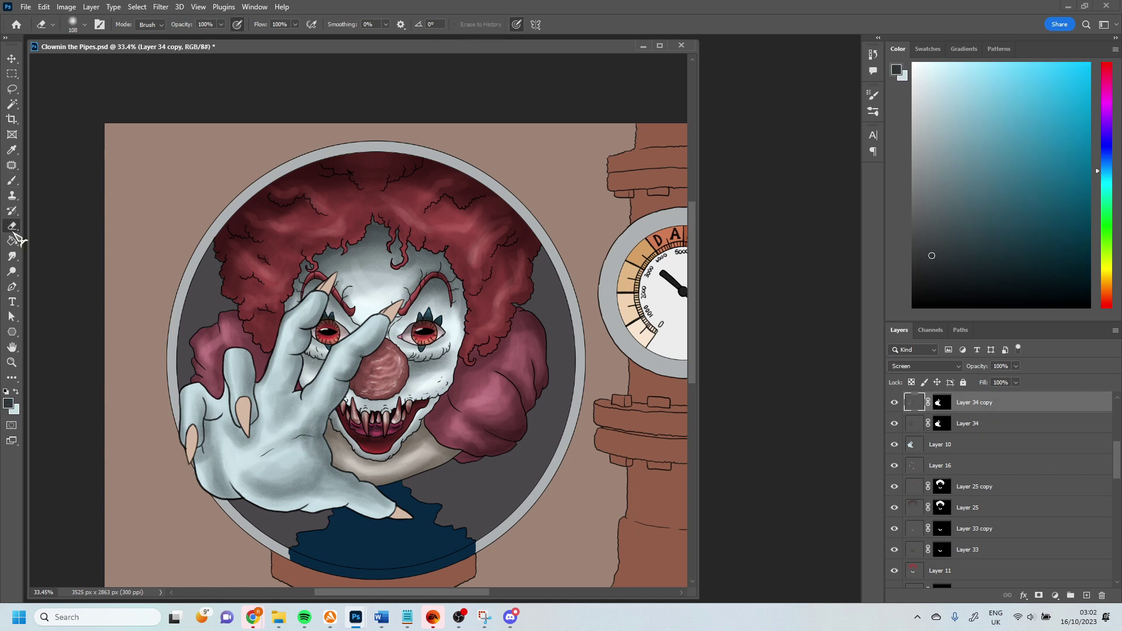
right_click(265, 369)
left_click(265, 368, "ctrl")
key("b")
left_click_drag(351, 496, 220, 448)
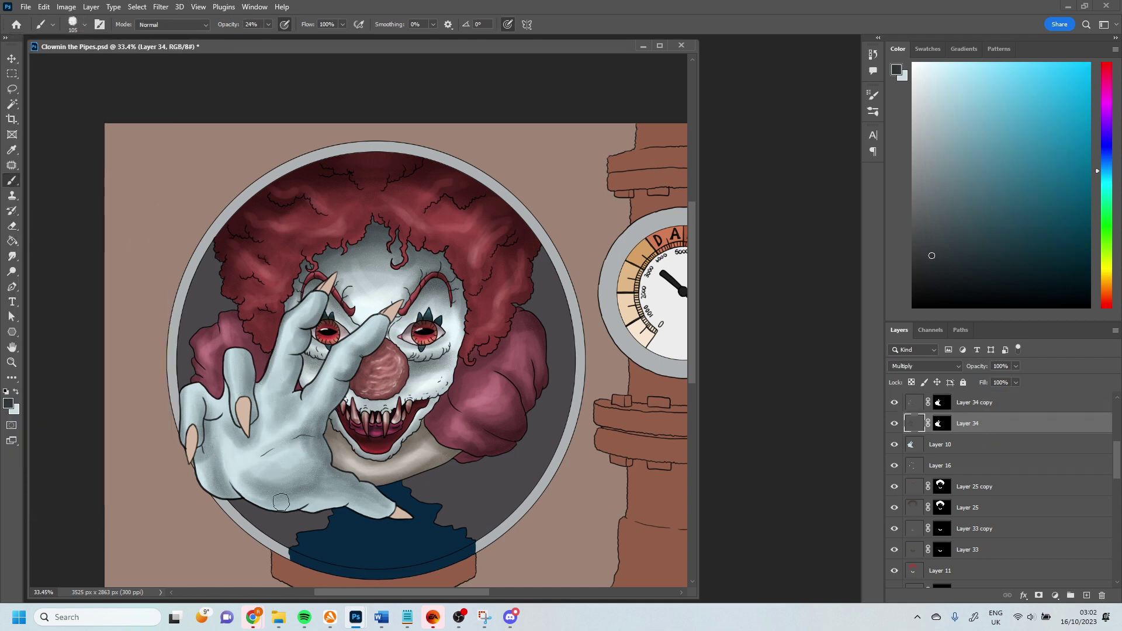
left_click(12, 256)
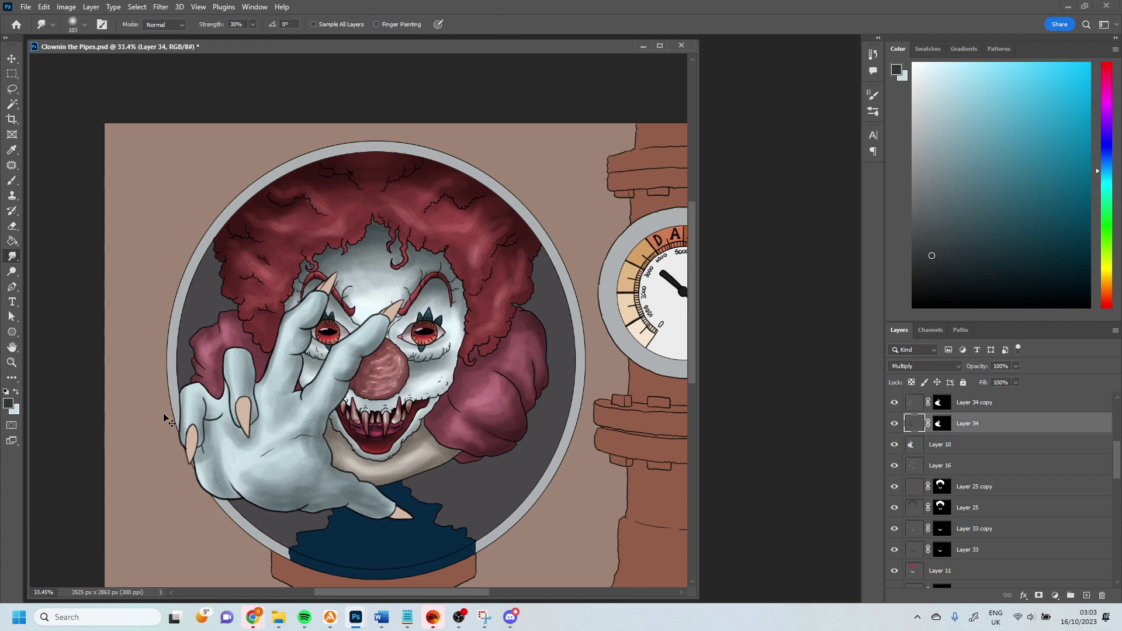
Create Layer 35 and Layer 35 copy above Layer 16, both masked to the hand's claws.
key("w")
left_click(237, 397, "ctrl")
left_click(237, 398)
key("ctrl+j")
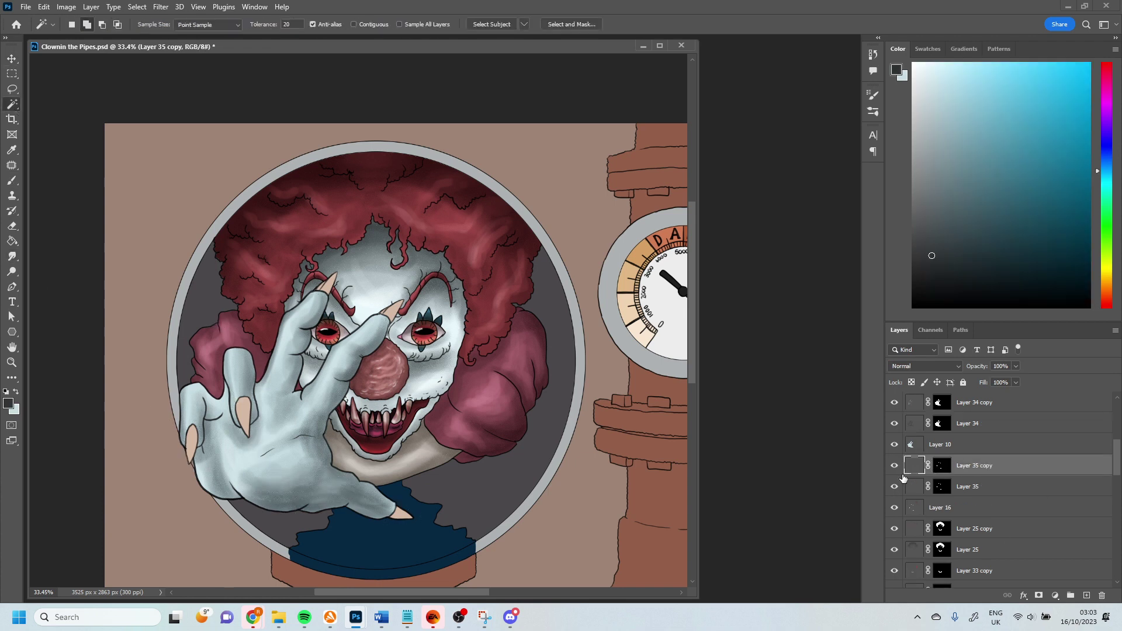
Shade the claws on Layer 35 in Multiply mode at 24% opacity and highlight them on Layer 35 copy in Screen mode.
key("b")
left_click(84, 25)
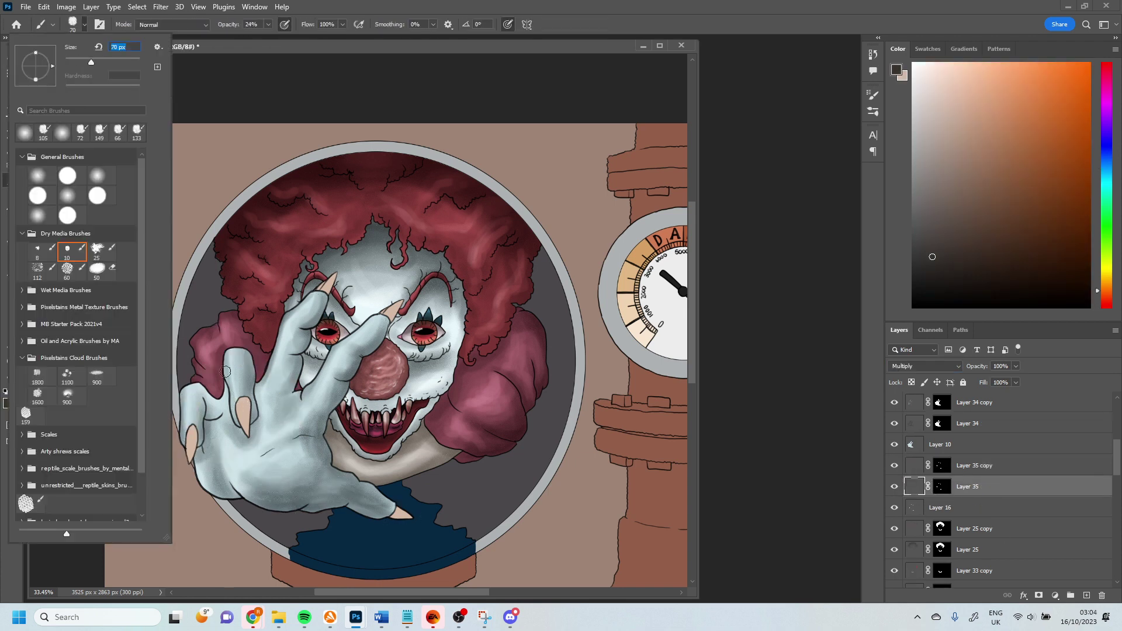
key("Return")
left_click_drag(248, 430, 243, 398)
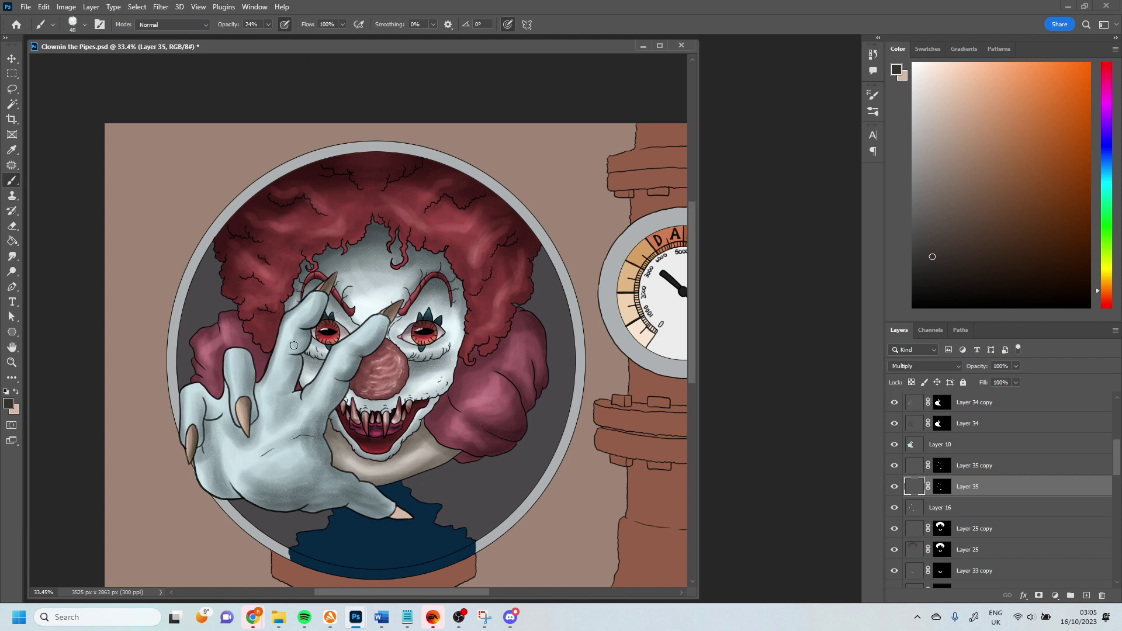
key("alt+bracketright")
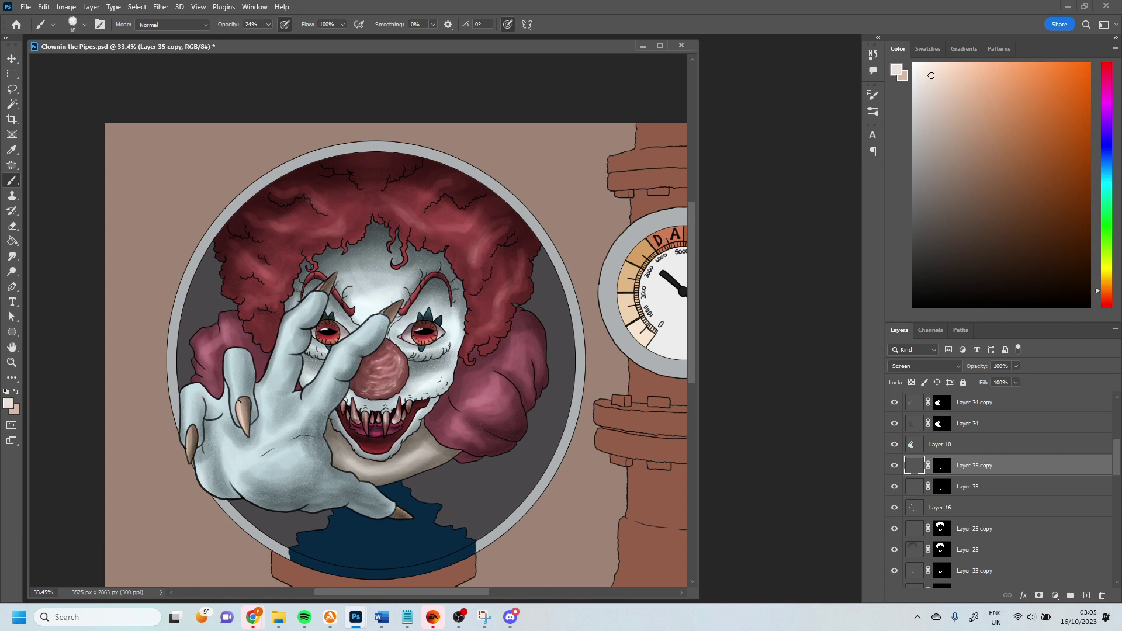
Add Layer 36 above Layer 34 copy, masked to the hand and claws, and tint the fingertips and claws dark red.
key("alt+bracketright")
key("alt+bracketright")
key("alt+bracketright")
key("ctrl+shift+alt+n")
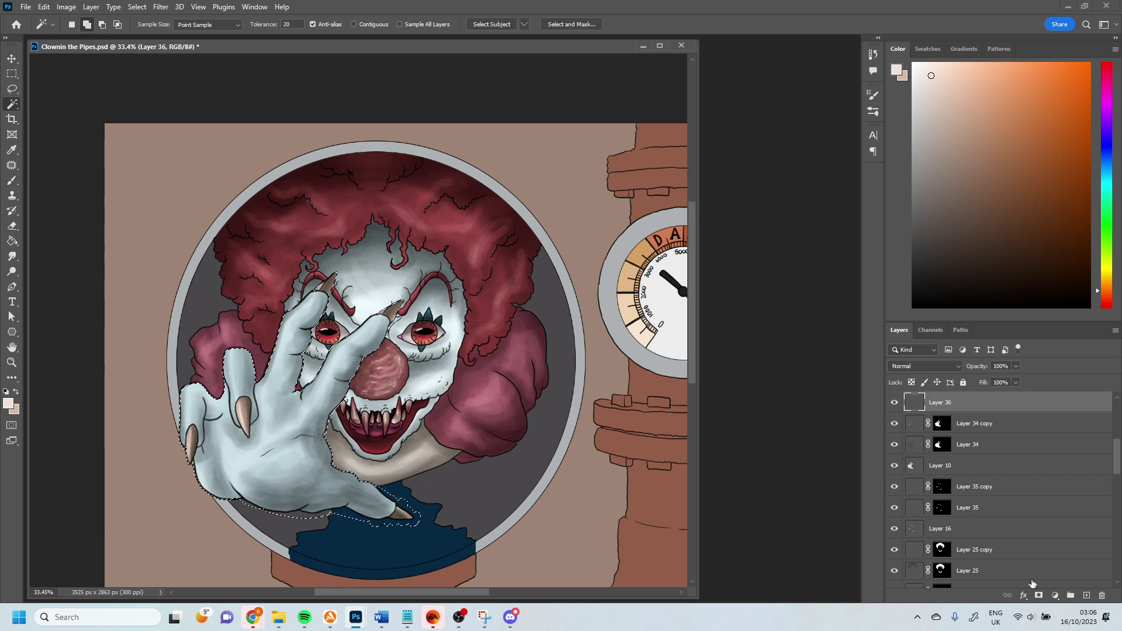
left_click_drag(188, 445, 245, 412)
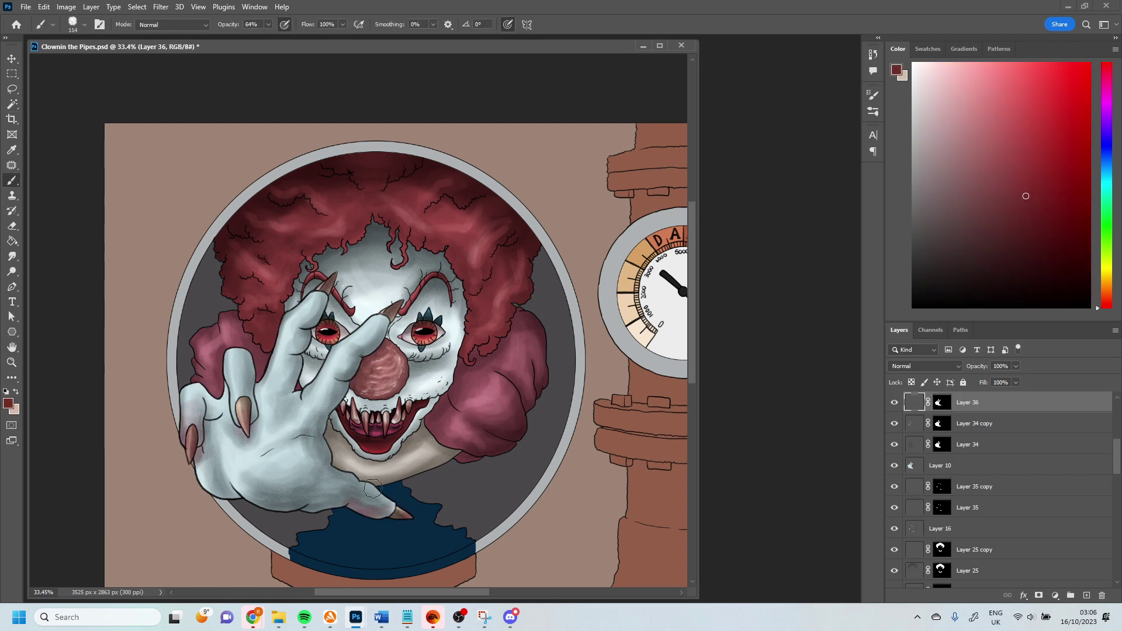
mouse_move(372, 488)
left_mouse_down()
mouse_move(364, 344)
mouse_move(350, 340)
mouse_move(359, 312)
mouse_move(289, 323)
mouse_move(306, 298)
mouse_move(308, 332)
mouse_move(236, 399)
mouse_move(229, 427)
mouse_move(191, 400)
mouse_move(182, 425)
left_mouse_up()
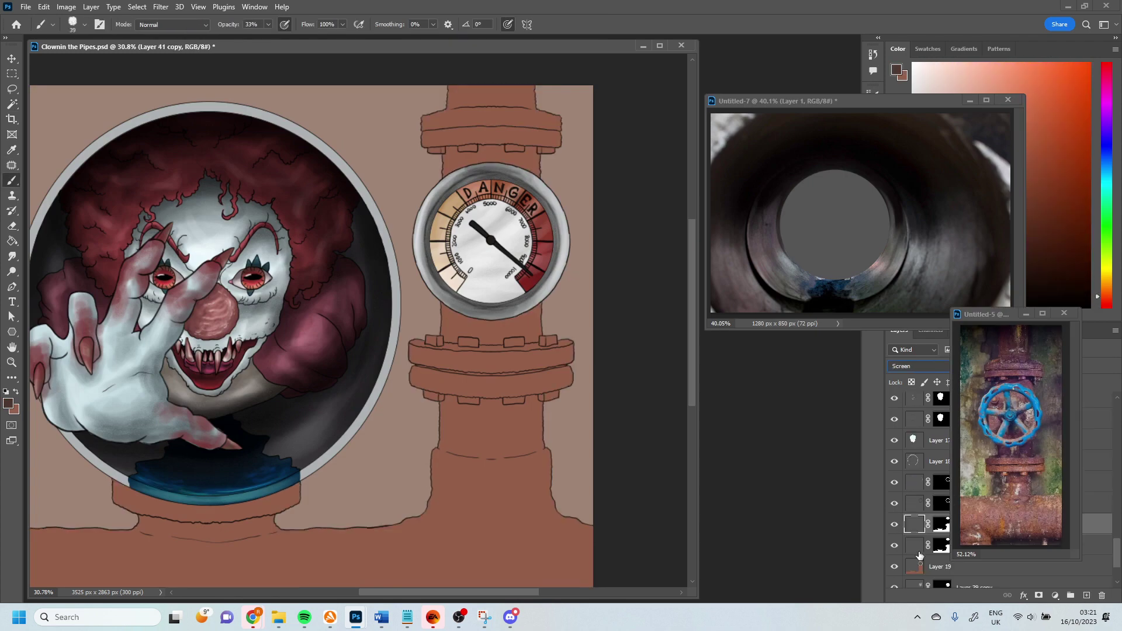
Shade the pipe flange, collar, lower junction and area below the gauge on Layer 41 in Multiply mode with a 155 px brush.
left_click(918, 552)
mouse_move(415, 349)
left_mouse_down()
mouse_move(432, 387)
mouse_move(410, 336)
mouse_move(577, 354)
mouse_move(476, 401)
mouse_move(558, 393)
mouse_move(516, 390)
mouse_move(534, 400)
mouse_move(499, 422)
mouse_move(559, 411)
mouse_move(439, 400)
mouse_move(544, 409)
left_mouse_up()
left_click_drag(579, 535, 544, 439)
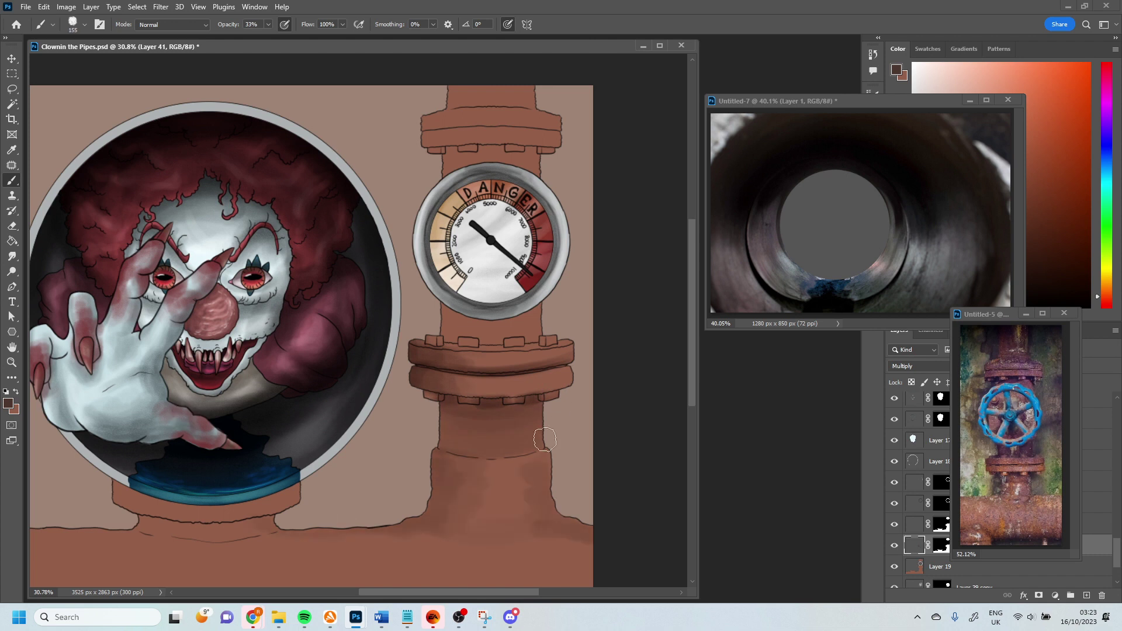
left_click_drag(533, 319, 508, 327)
left_click_drag(438, 293, 535, 327)
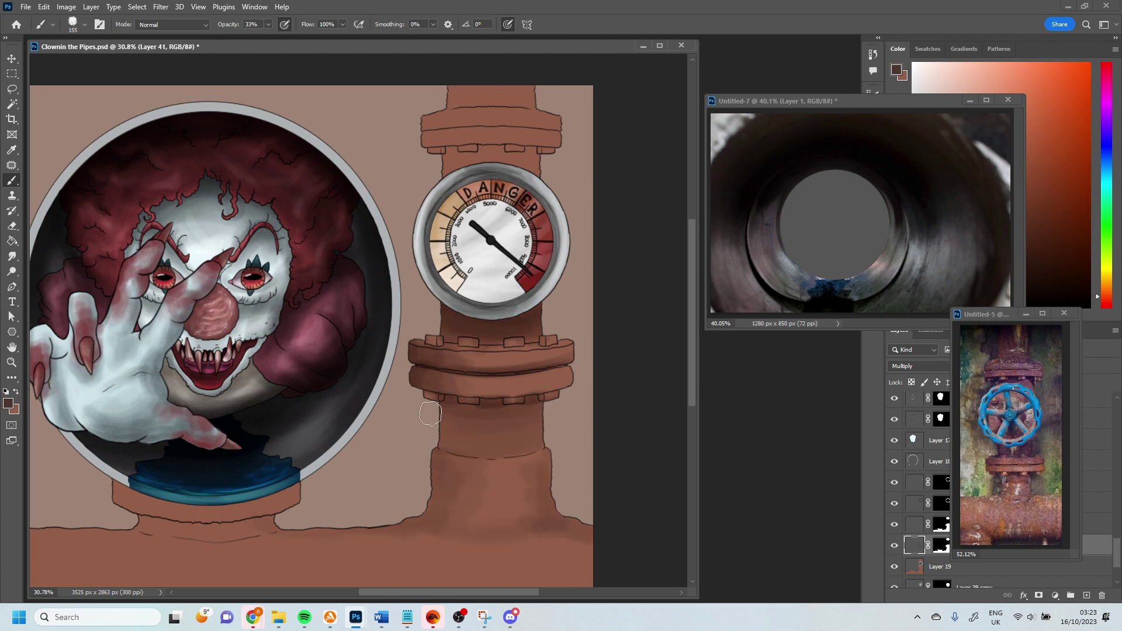
mouse_move(427, 409)
left_mouse_down()
mouse_move(544, 444)
mouse_move(421, 520)
left_mouse_up()
left_click_drag(584, 529, 552, 469)
mouse_move(242, 390)
left_mouse_down()
mouse_move(318, 503)
mouse_move(70, 513)
mouse_move(26, 453)
left_mouse_up()
Darken the pipe edges and upper flange on Layer 41 with a 70 px brush and the horizontal pipe with a 495 px brush.
left_click(85, 25)
key("Return")
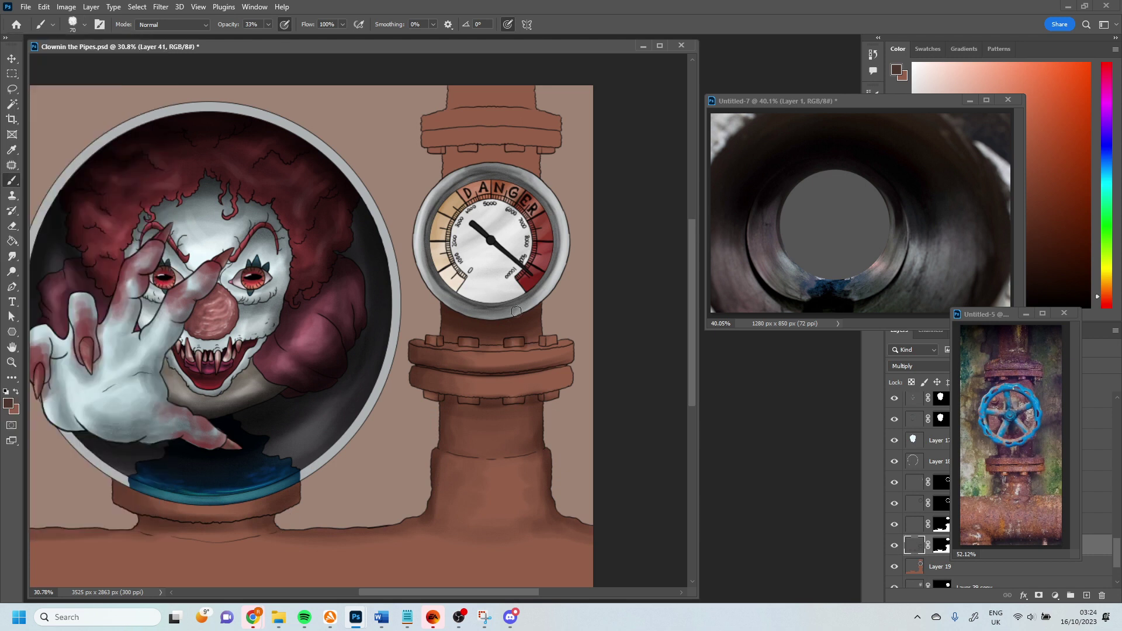
left_click(84, 25)
key("Return")
left_click_drag(444, 153, 558, 143)
scroll(454, 87, "down", 2)
left_click(85, 24)
key("Return")
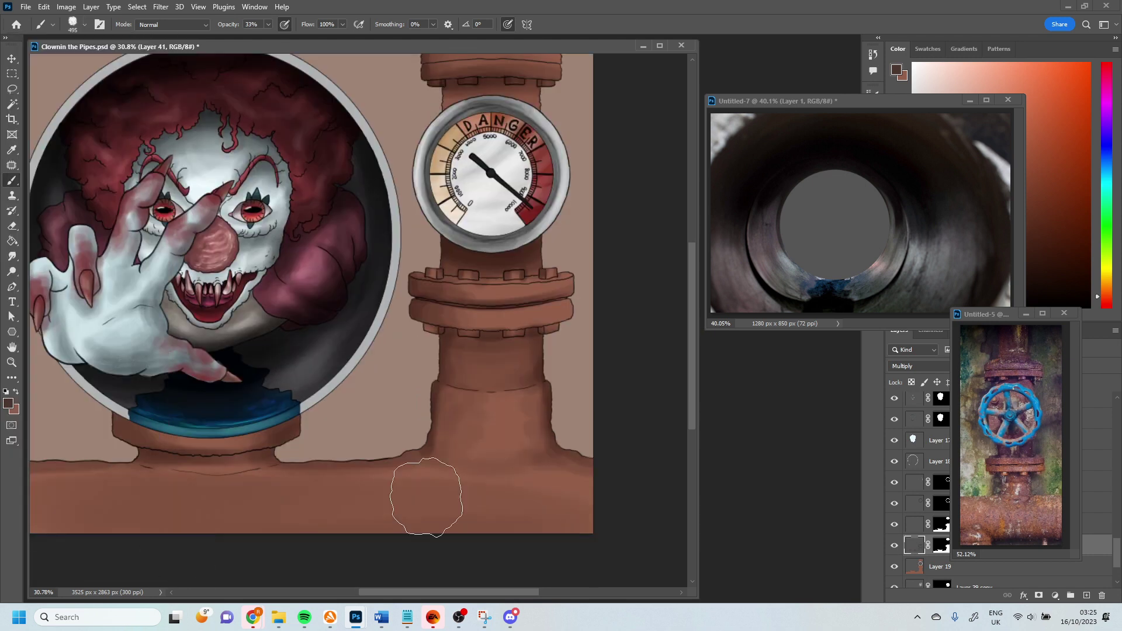
Speckle dark rust texture over all the pipes on Layer 41 with a 190 px textured brush at 30% opacity.
left_click(85, 25)
scroll(82, 333, "down", 2)
left_click(112, 336)
key("Return")
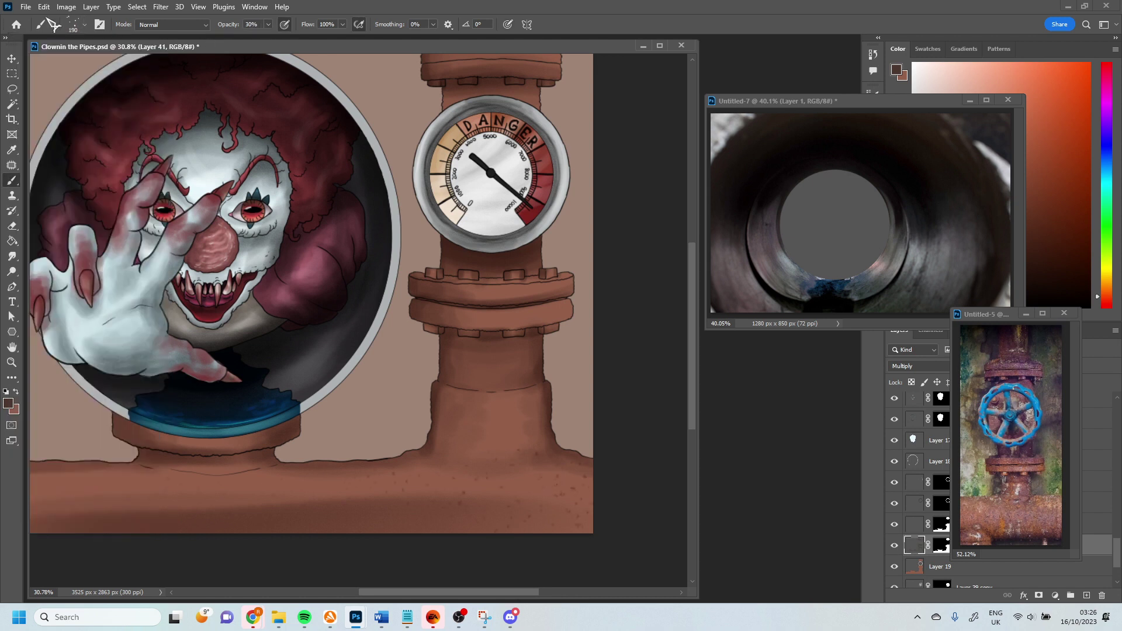
left_click(85, 24)
key("Return")
scroll(611, 518, "up", 3)
scroll(695, 228, "down", 4)
Stipple lighter rust over the pipes on Layer 41 copy in Screen mode with a 284 px textured brush, and choose a soft 59 px eraser.
key("ctrl+j")
key("alt+shift+s")
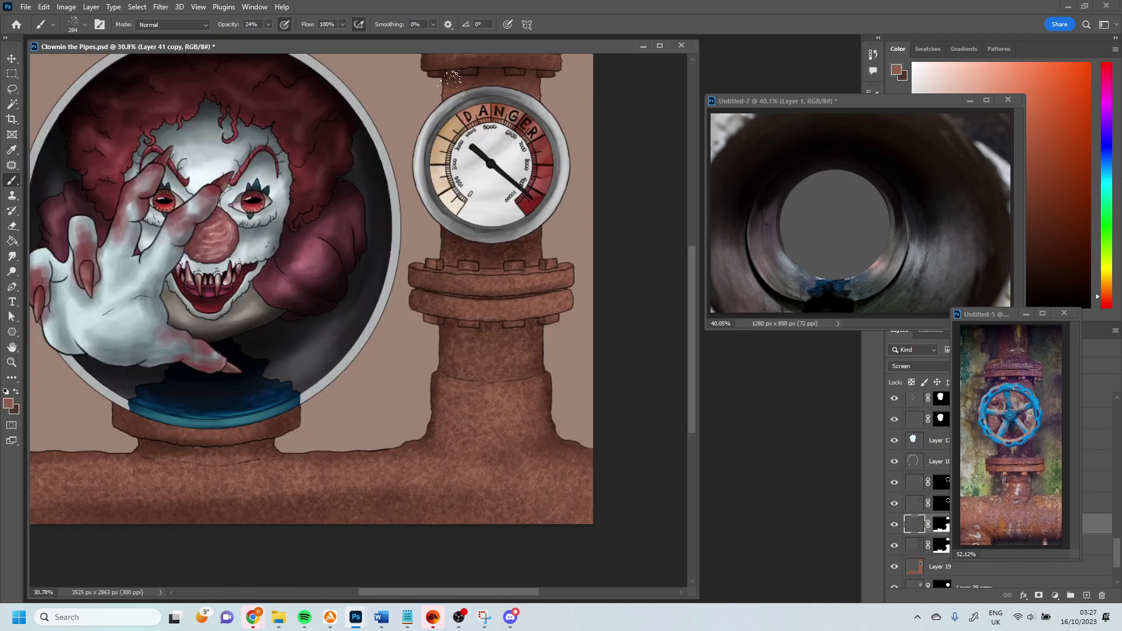
left_click(85, 25)
key("Return")
scroll(462, 264, "up", 2)
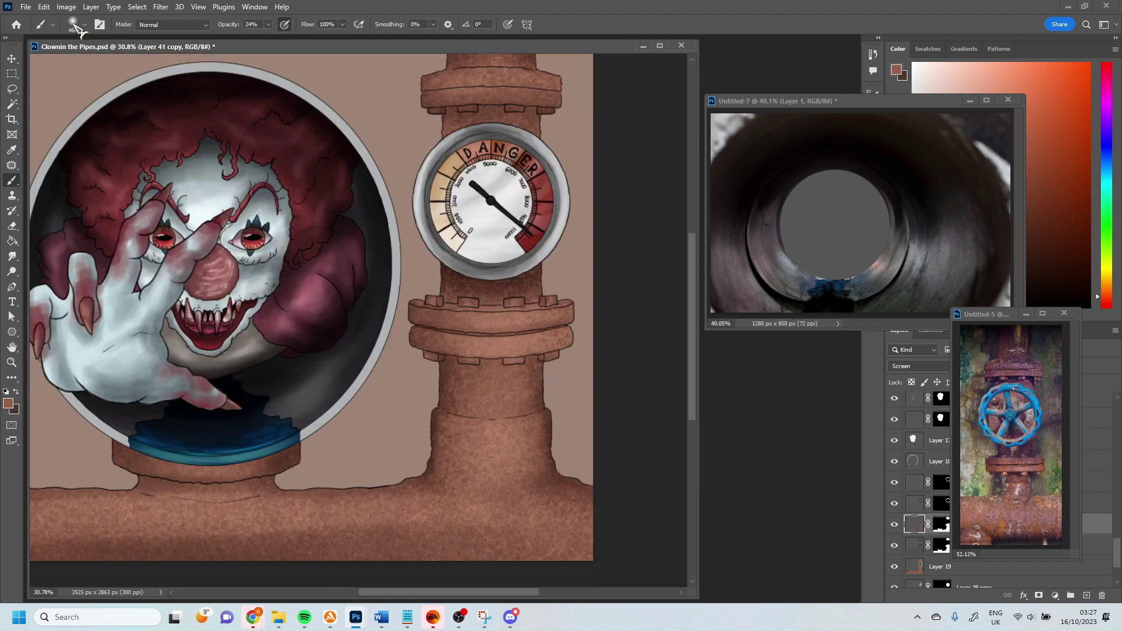
key("x")
key("e")
left_click(84, 25)
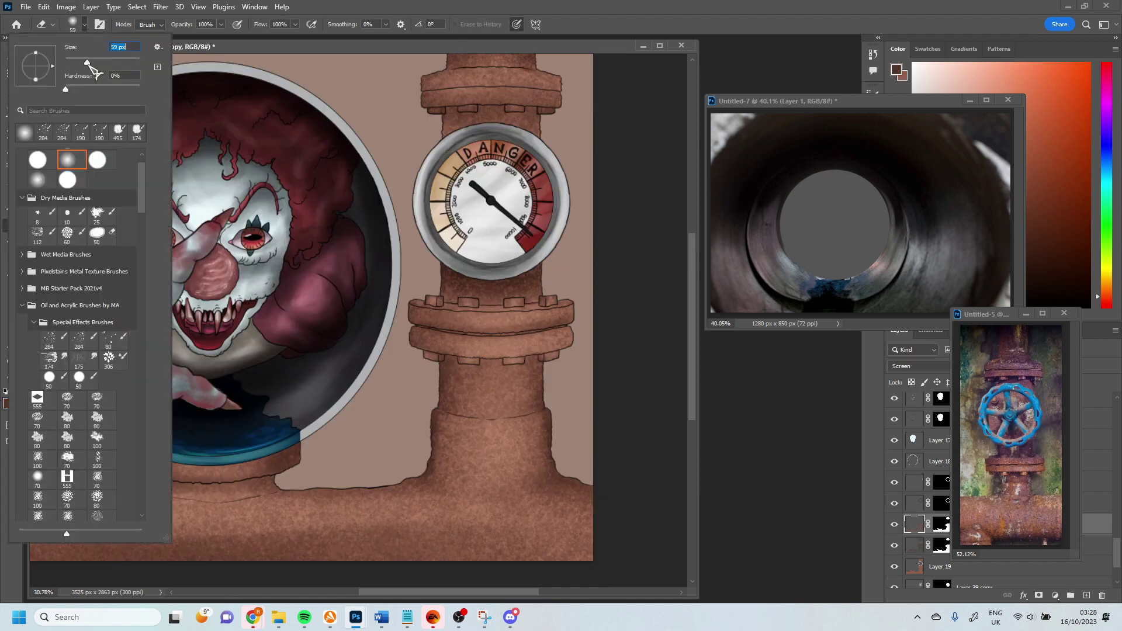
key("Return")
Create Layer 42 and a copy masked to the porthole rim, and shade and highlight the metal ring in Multiply and Screen modes.
key("w")
right_click(275, 214)
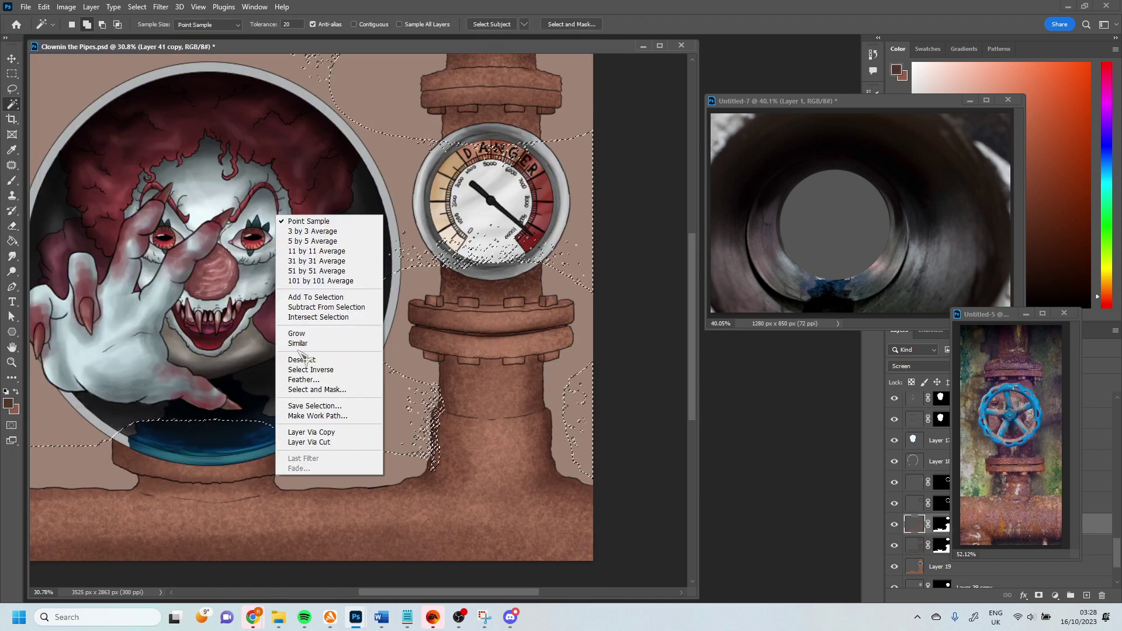
left_click(292, 221)
left_click(914, 461)
left_click(915, 482)
key("b")
left_click(82, 24)
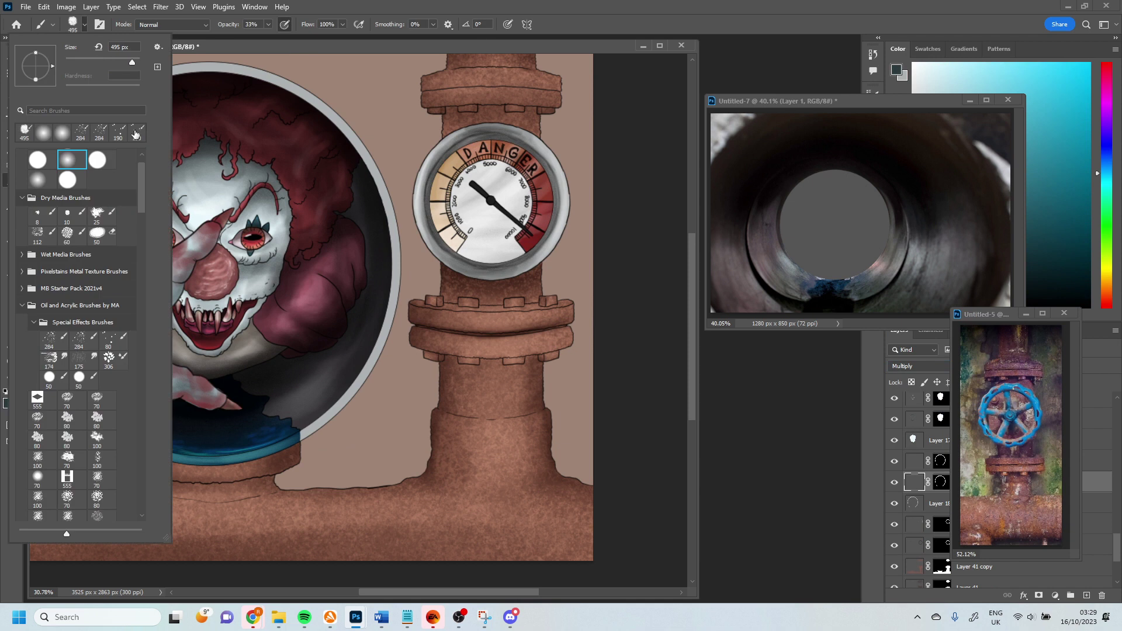
key("Return")
scroll(915, 514, "down", 3)
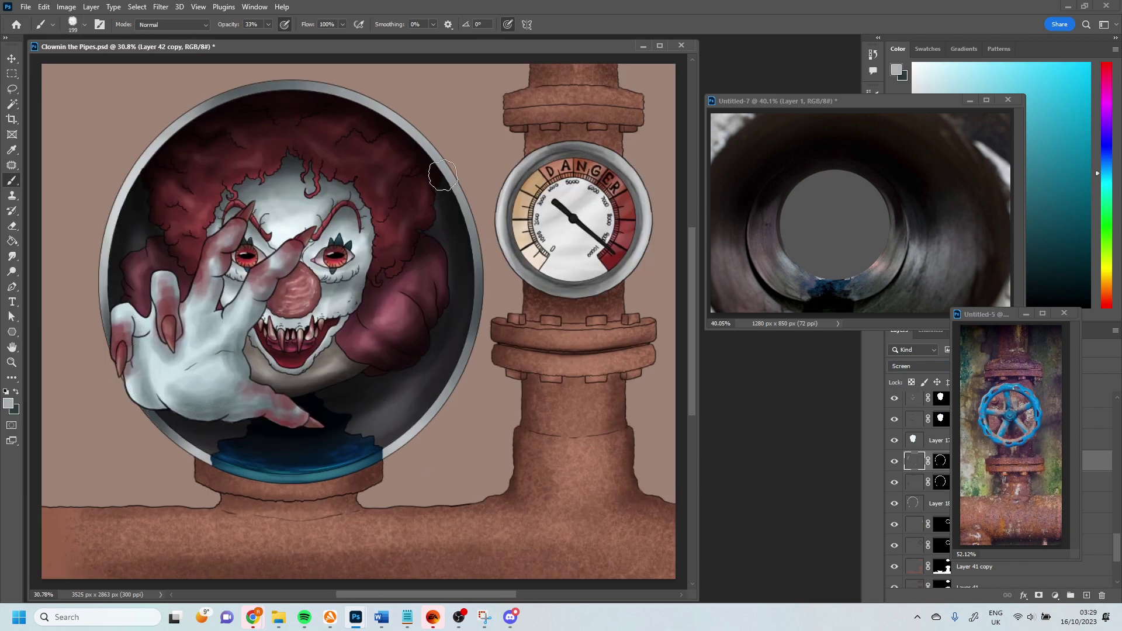
Create Layer 43 masked to the background wall and paint the shadows cast by the porthole, pipes and gauge with 174 to 432 px brushes.
left_click(915, 555)
key("ctrl+shift+alt+n")
left_click(70, 243, "alt")
right_click(70, 243)
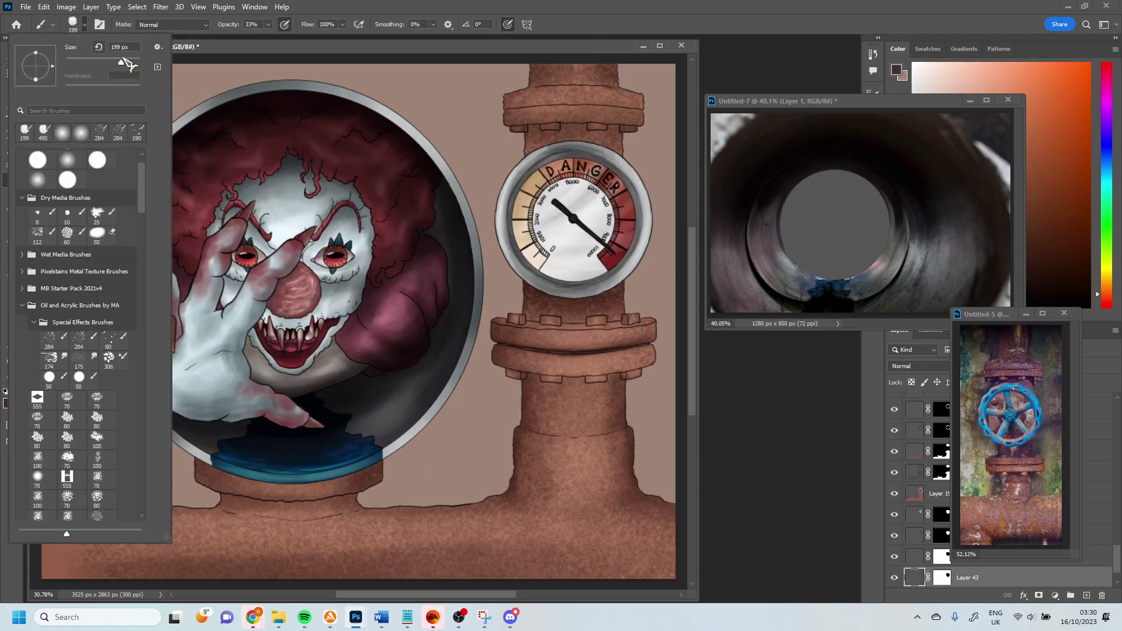
key("Return")
mouse_move(475, 143)
left_mouse_down()
mouse_move(250, 95)
mouse_move(516, 55)
mouse_move(351, 121)
mouse_move(335, 110)
left_mouse_up()
left_click(72, 24)
key("Return")
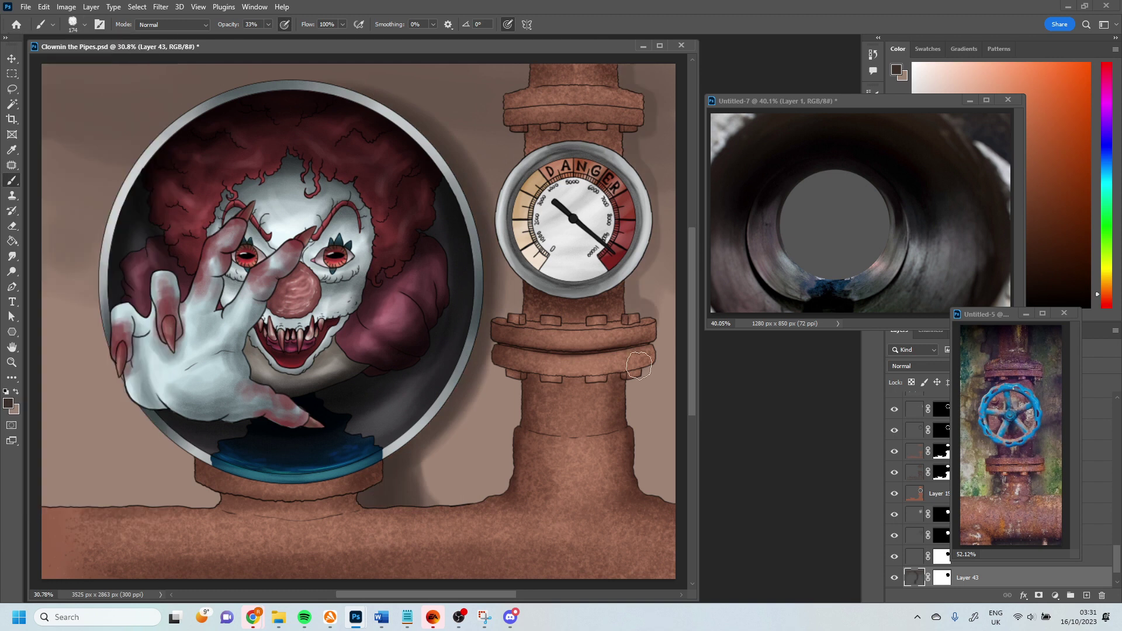
left_click(72, 24)
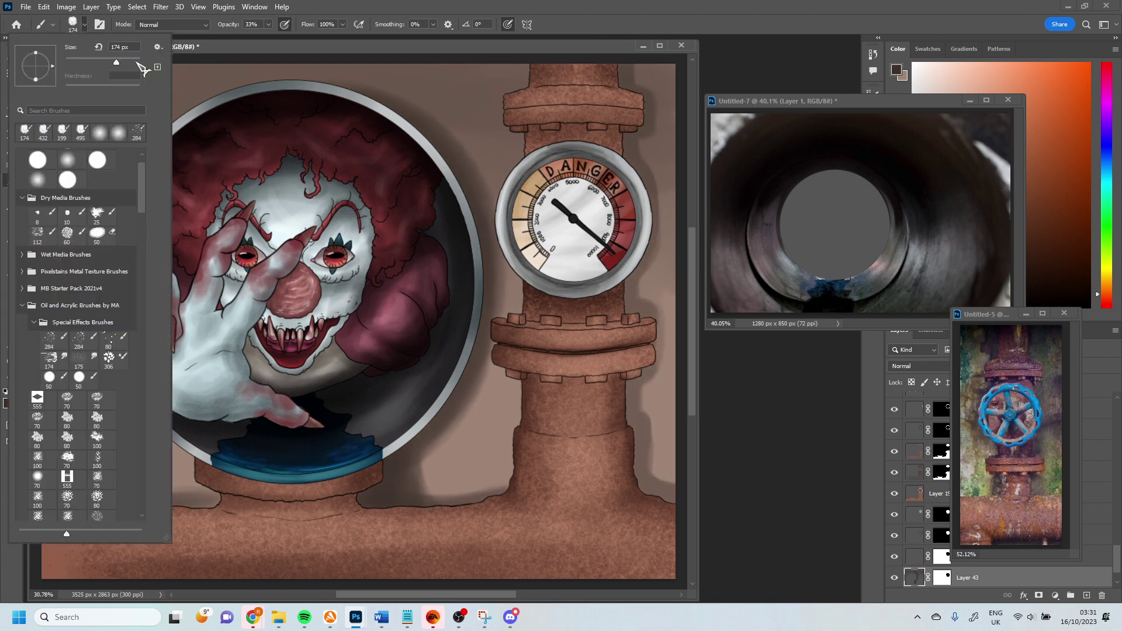
key("Return")
Set Layer 43 copy to Screen mode and pick a light wall brown for the 275 px brush.
left_click(618, 65, "alt")
key("ctrl+j")
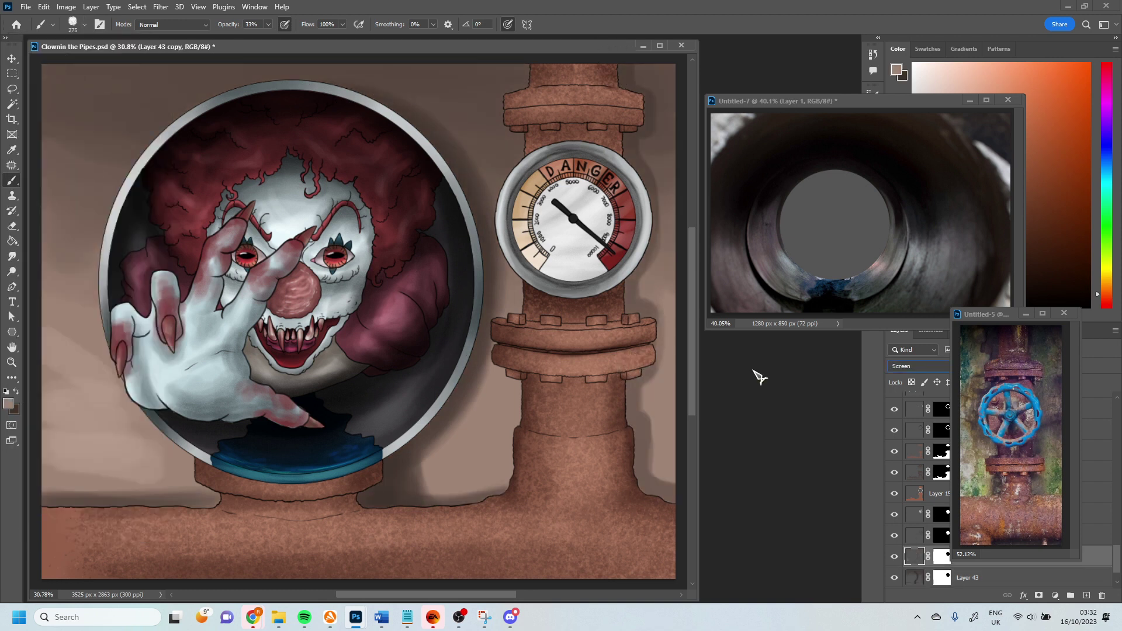
key("shift+alt+s")
Add Layer 44 at the top of the layer stack, fill it with dark brown and set it to Multiply mode.
key("d")
key("ctrl+shift+alt+n")
key("alt+BackSpace")
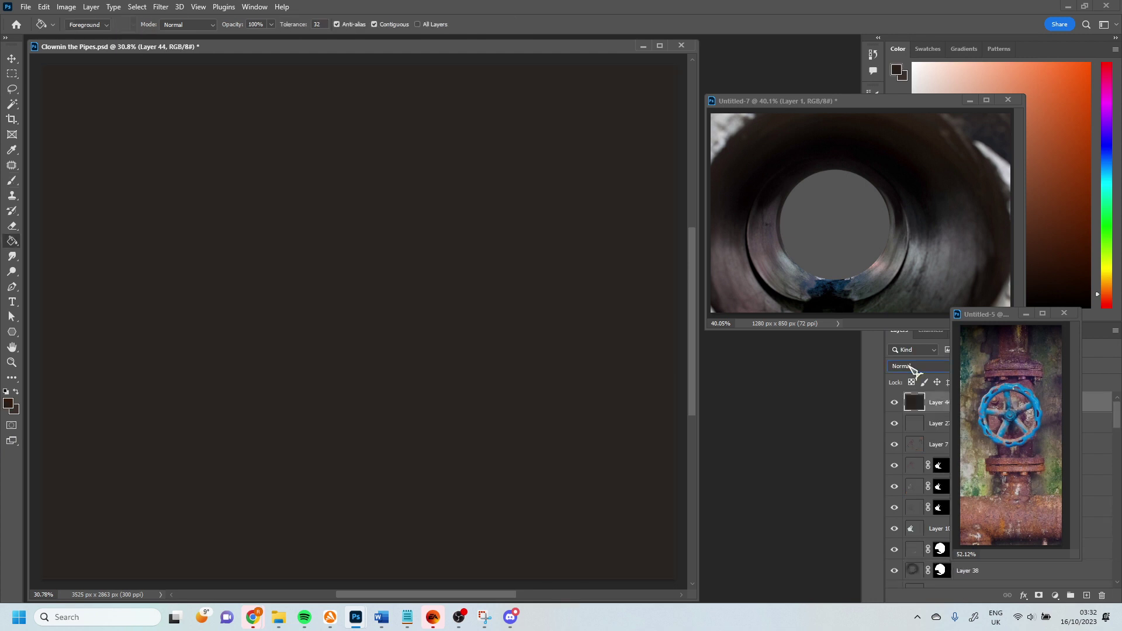
key("shift+alt+m")
Erase the dark overlay on Layer 44, at 63% layer opacity, around the face, hand and gauge with a soft 1102 px eraser.
key("g")
left_click(13, 226)
left_click_drag(326, 208, 233, 380)
left_click_drag(573, 222, 204, 392)
key("i")
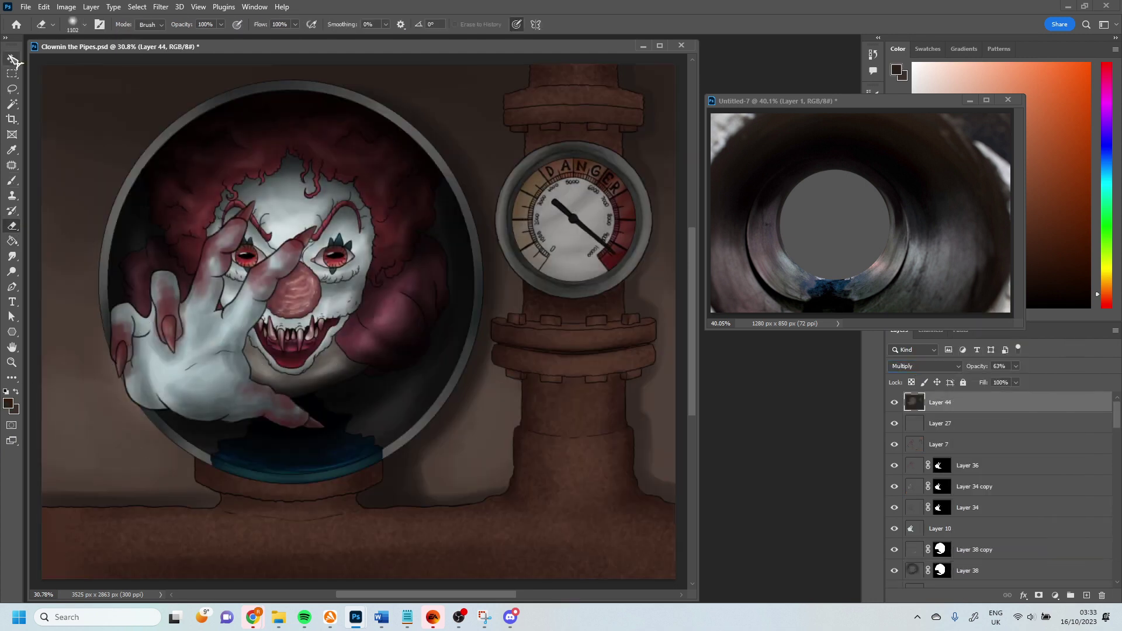
Brush a pale pink highlight inside the lower porthole on Layer 38 copy in Screen mode.
left_click(167, 373, "ctrl")
left_click(316, 420)
key("b")
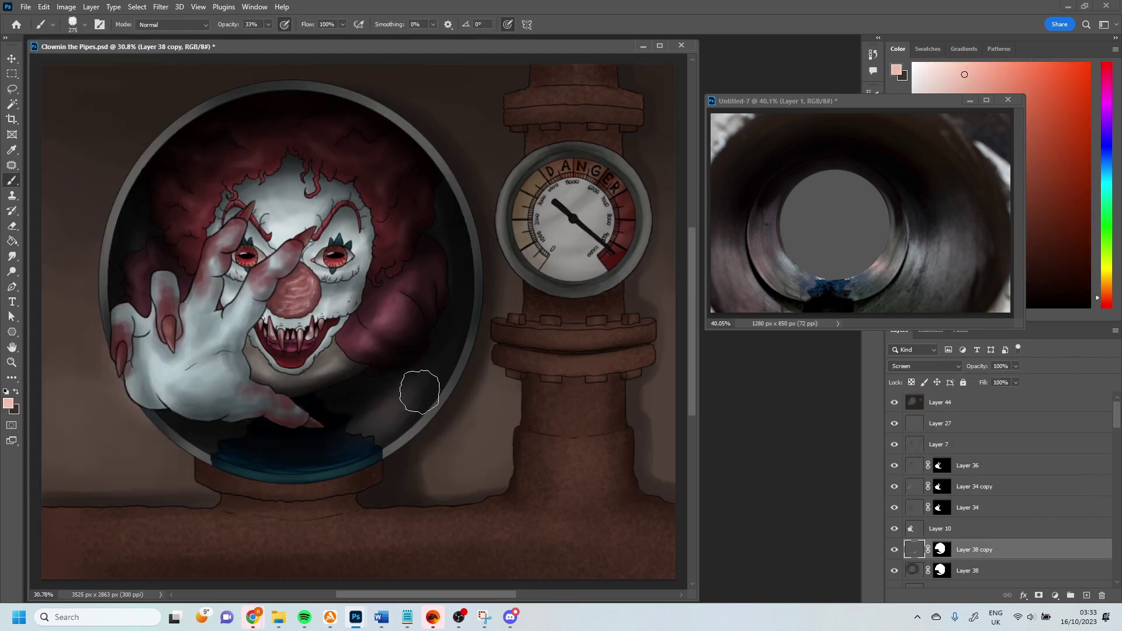
Add Layer 45 above Layer 17 and paint fine dark red detail around the lower mouth edge at 100% brush opacity.
scroll(269, 368, "up", 3)
scroll(993, 485, "down", 5)
left_click(964, 504)
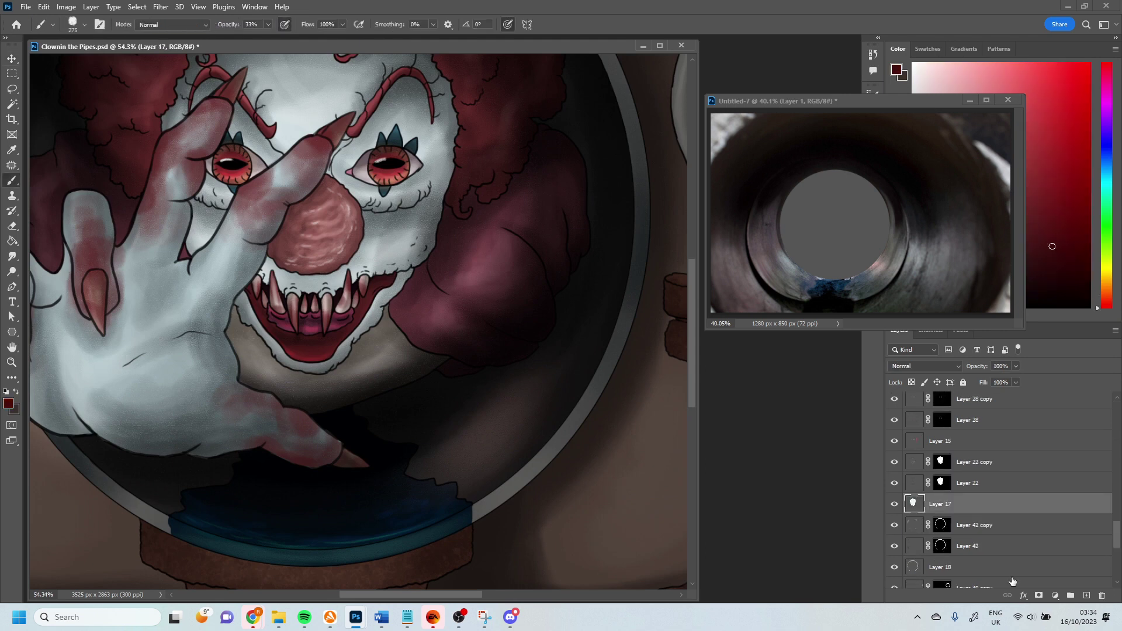
right_click(232, 234)
left_click(885, 348)
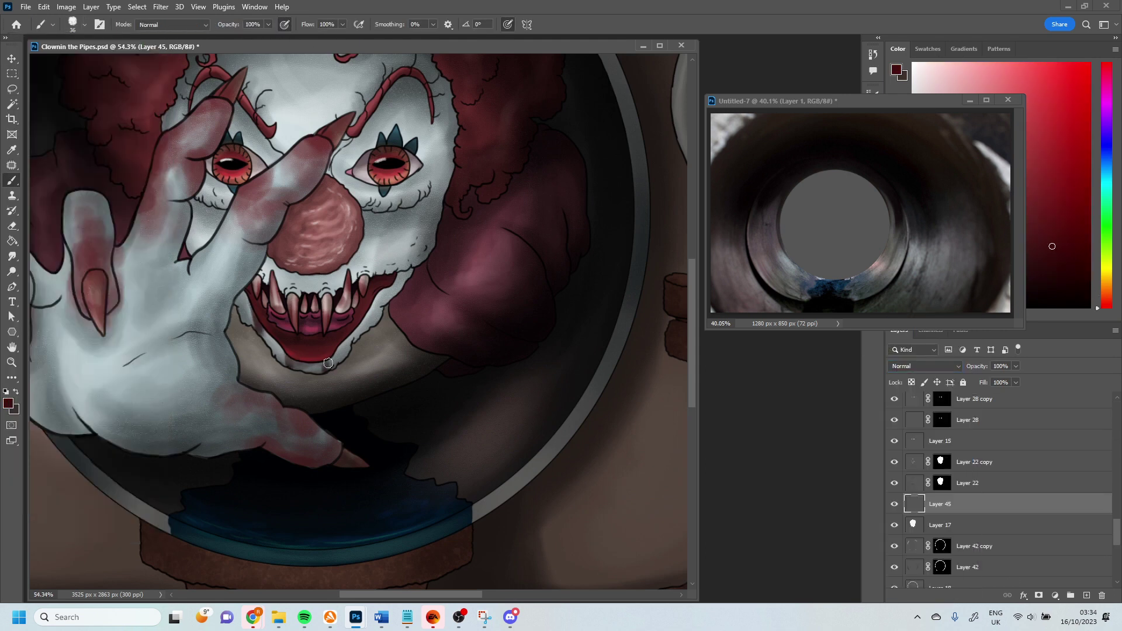
key("F5")
left_click(100, 134)
key("F5")
left_click(1047, 197)
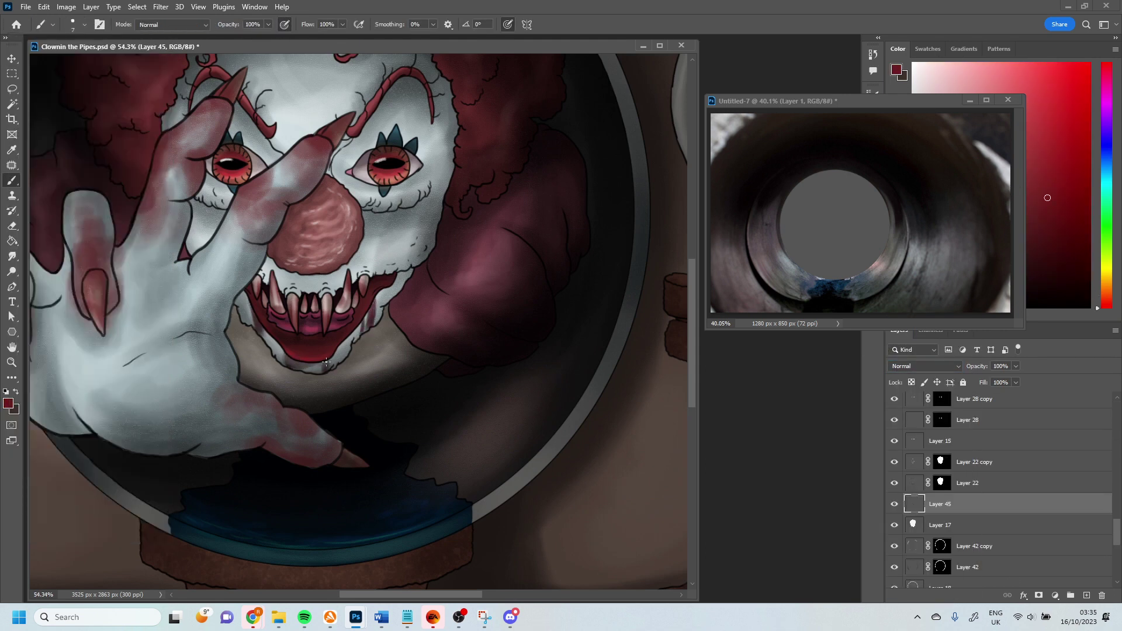
left_click(935, 443)
key("z")
key("ctrl+0")
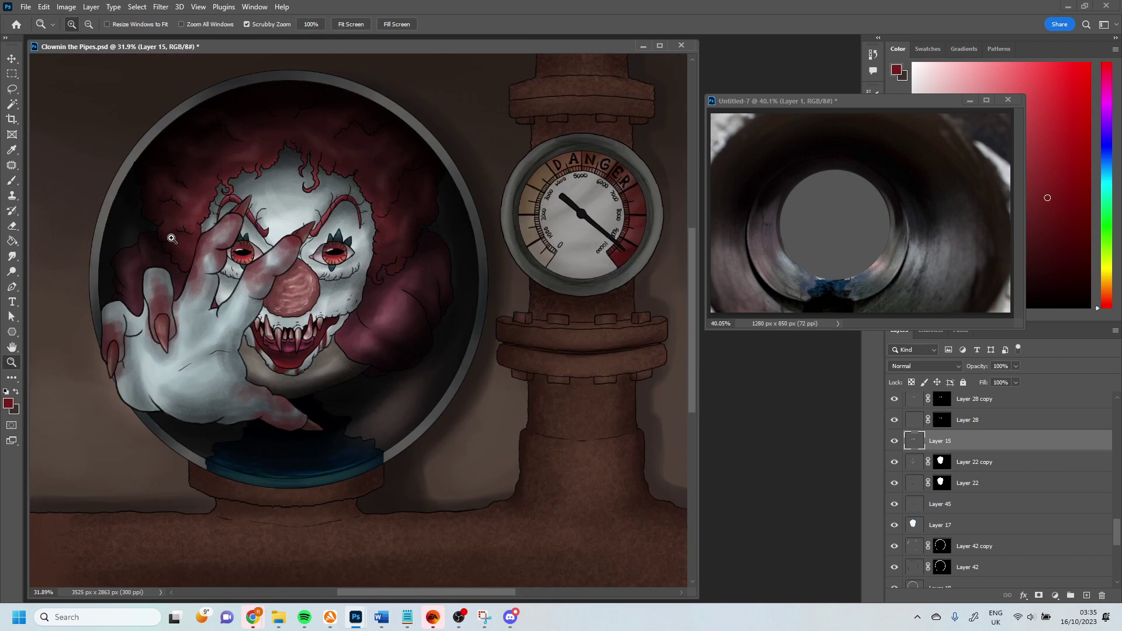
Add Layer 46 above Layer 44 and set the brush colour to white.
key("alt+period")
left_click(923, 366)
key("Escape")
key("ctrl+shift+alt+n")
key("b")
key("d")
key("x")
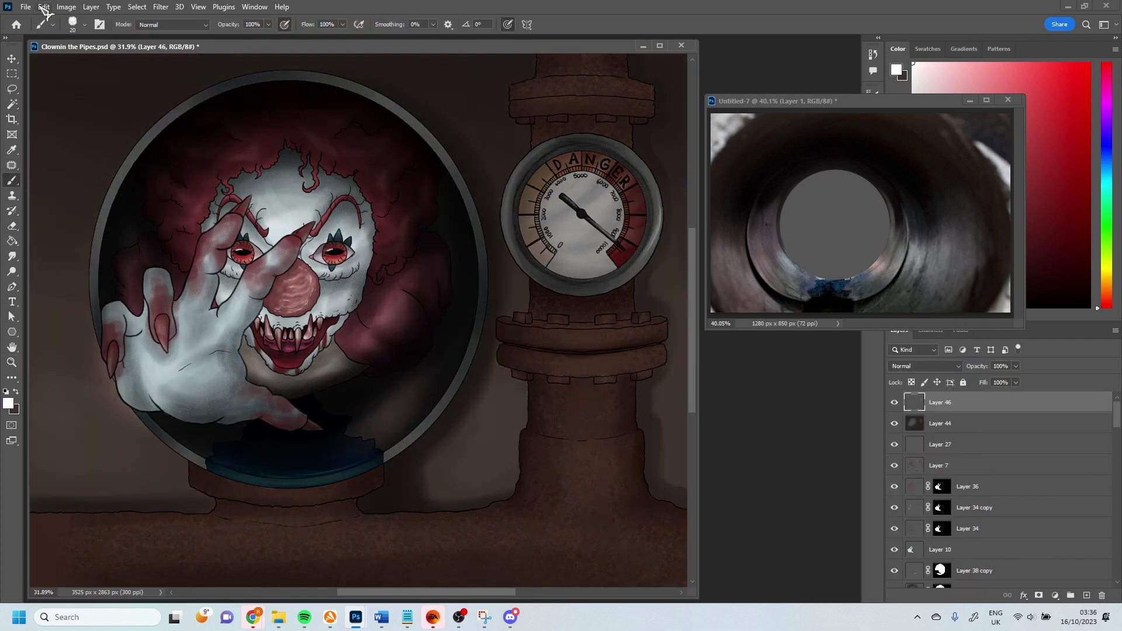
Paint teal liquid drips below the porthole's lower rim on Layer 46, using the blue sampled from the liquid.
key("alt+e")
key("Escape")
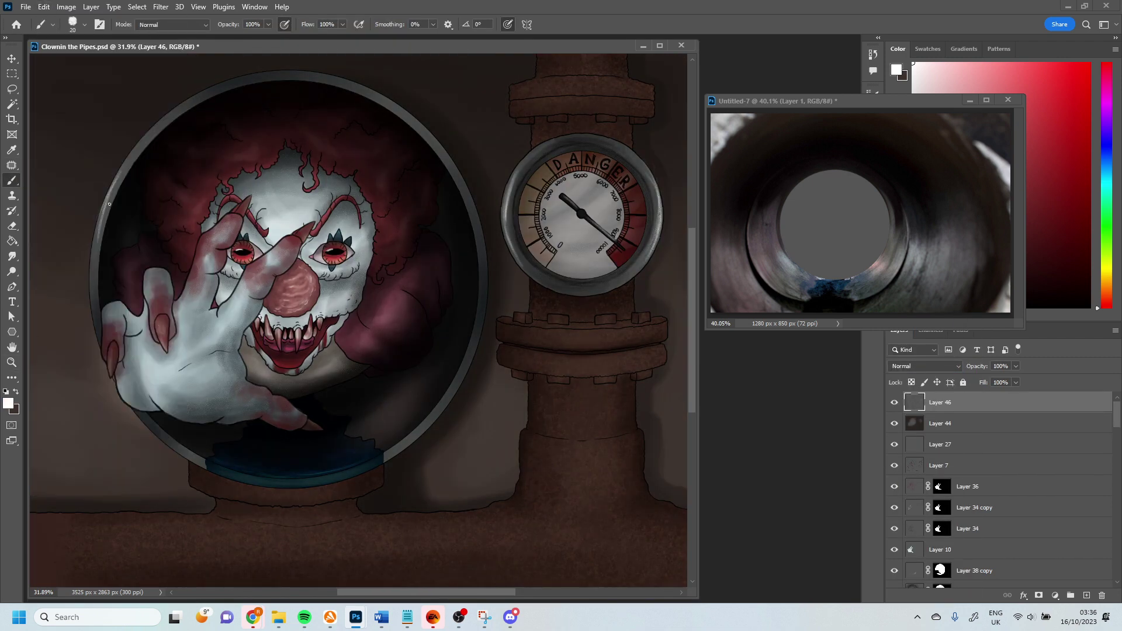
left_click(239, 485, "alt")
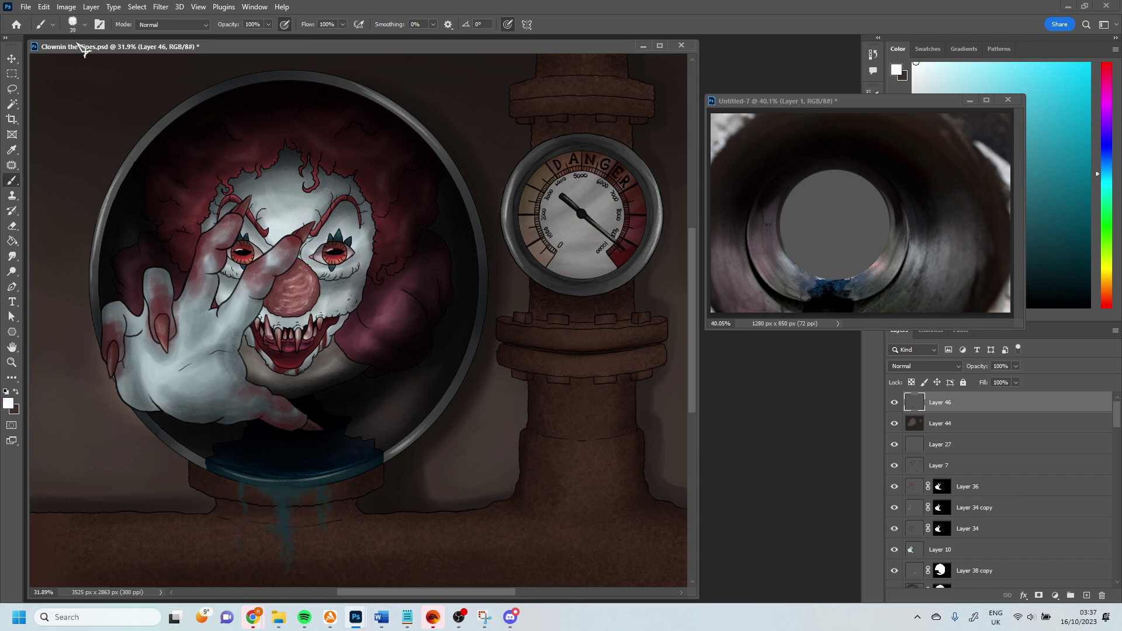
Paint dark mortar lines on Layer 43 to divide the wall behind the pipes into bricks.
left_click(234, 491, "ctrl")
scroll(415, 258, "up", 2)
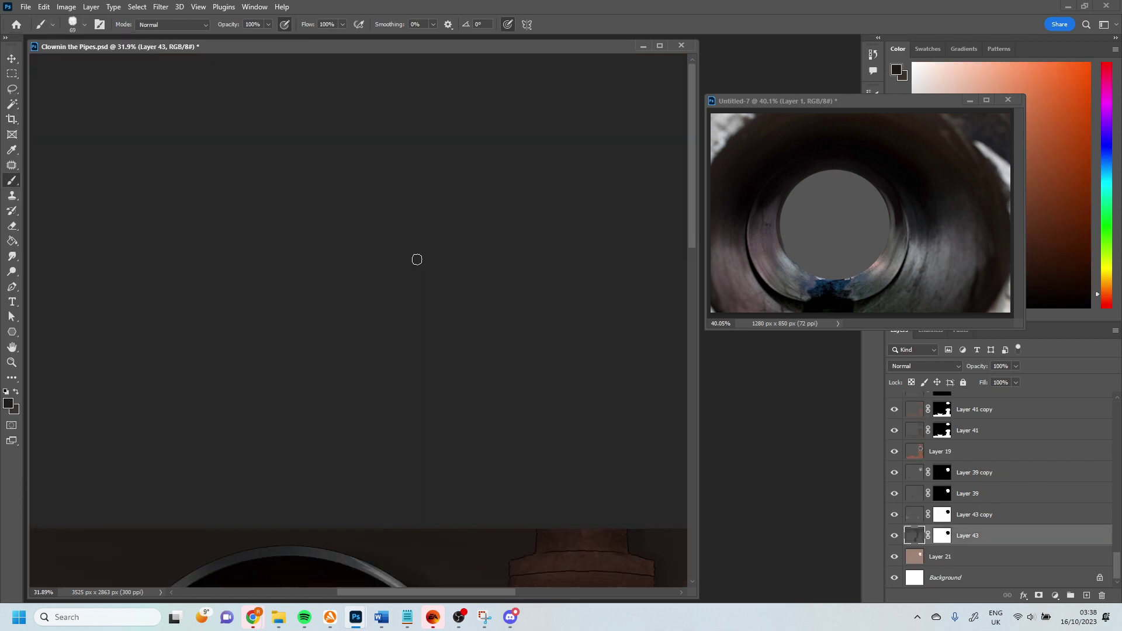
scroll(33, 297, "down", 2)
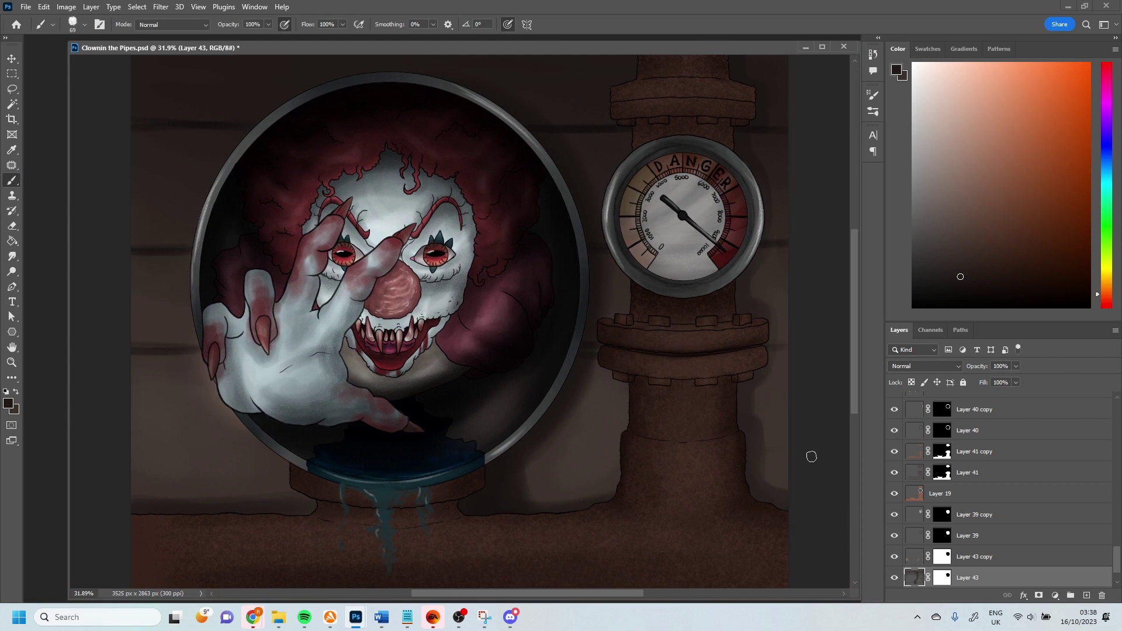
left_click_drag(811, 456, 135, 462)
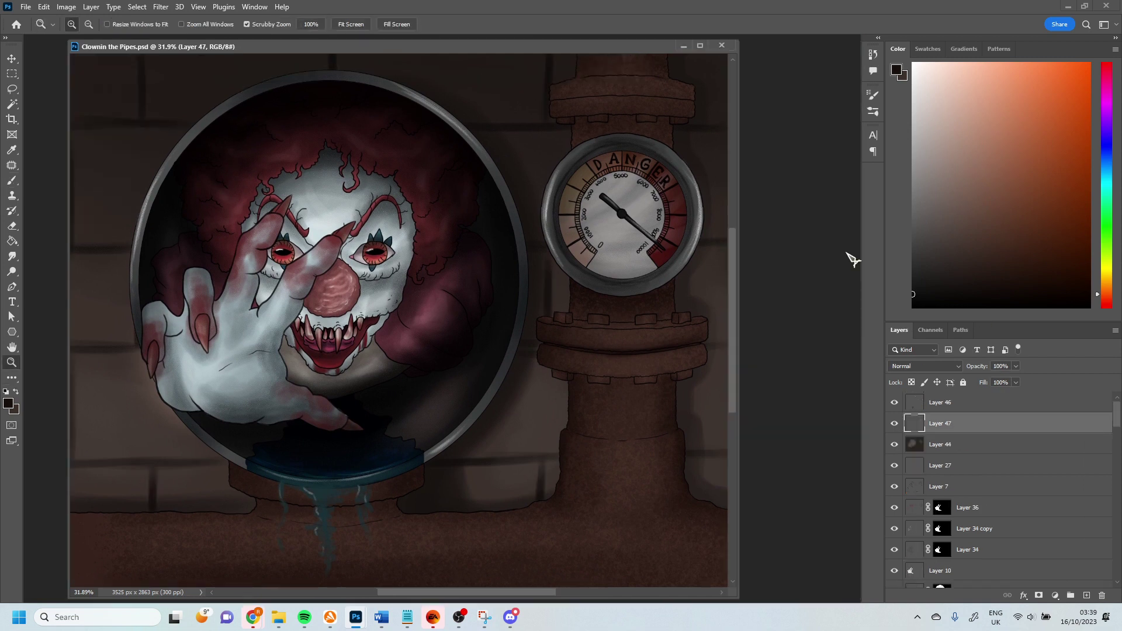
Brush black shading across the upper part of the scene on Layer 47 with a 306 px brush.
right_click(130, 63)
key("Return")
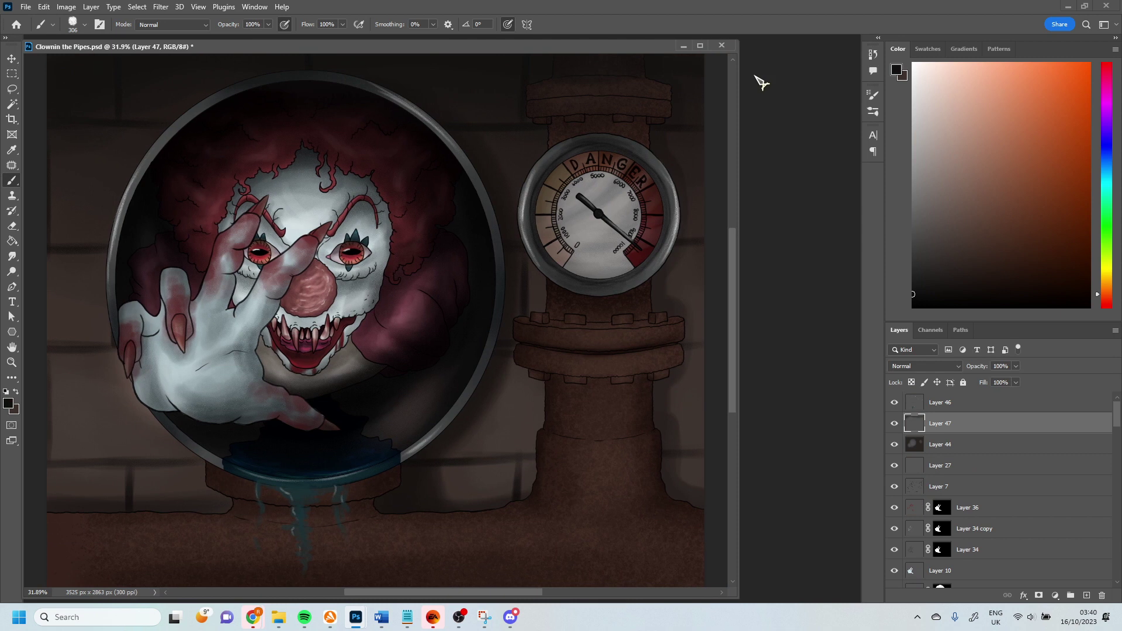
Paint thin white highlights along the upper pipe flange with a small brush on Layer 46.
key("alt+bracketleft")
key("alt+bracketleft")
key("bracketleft")
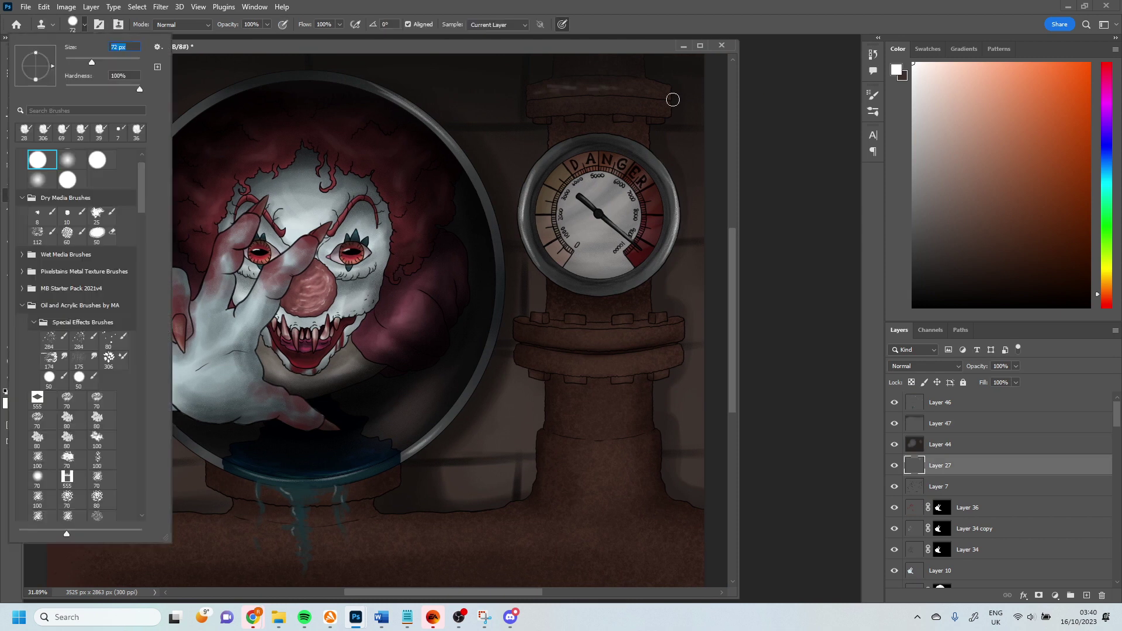
key("alt+shift+bracketright")
left_click_drag(666, 86, 570, 100)
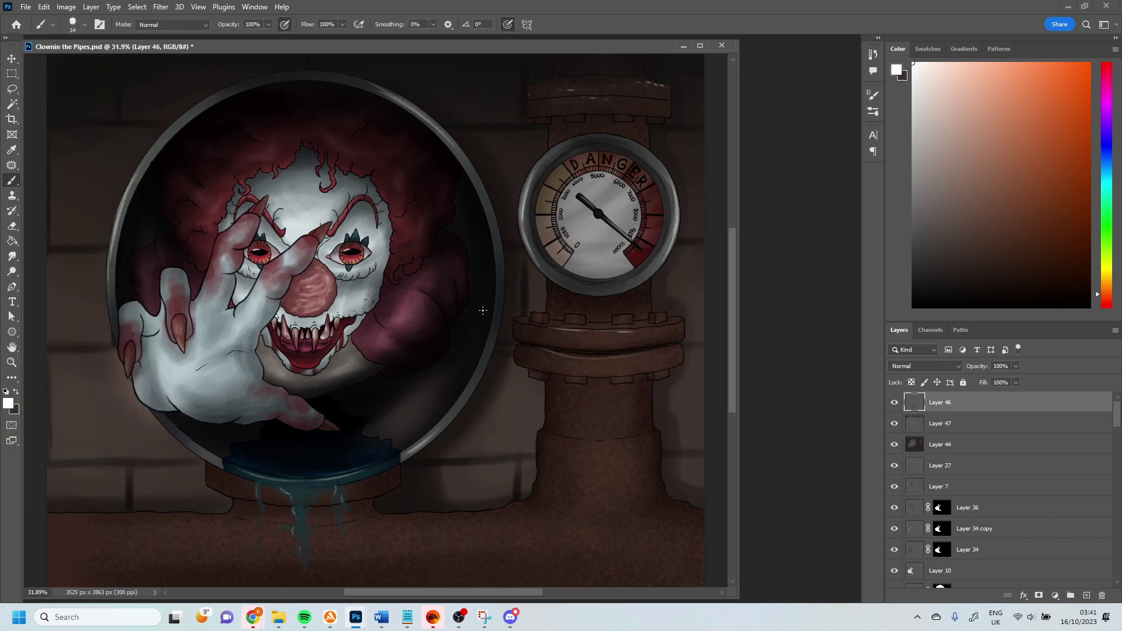
Darken the outer edges of the scene in black on new Layer 48 above Layer 47, in Multiply mode at 79% opacity.
key("alt+bracketleft")
key("x")
right_click(130, 62)
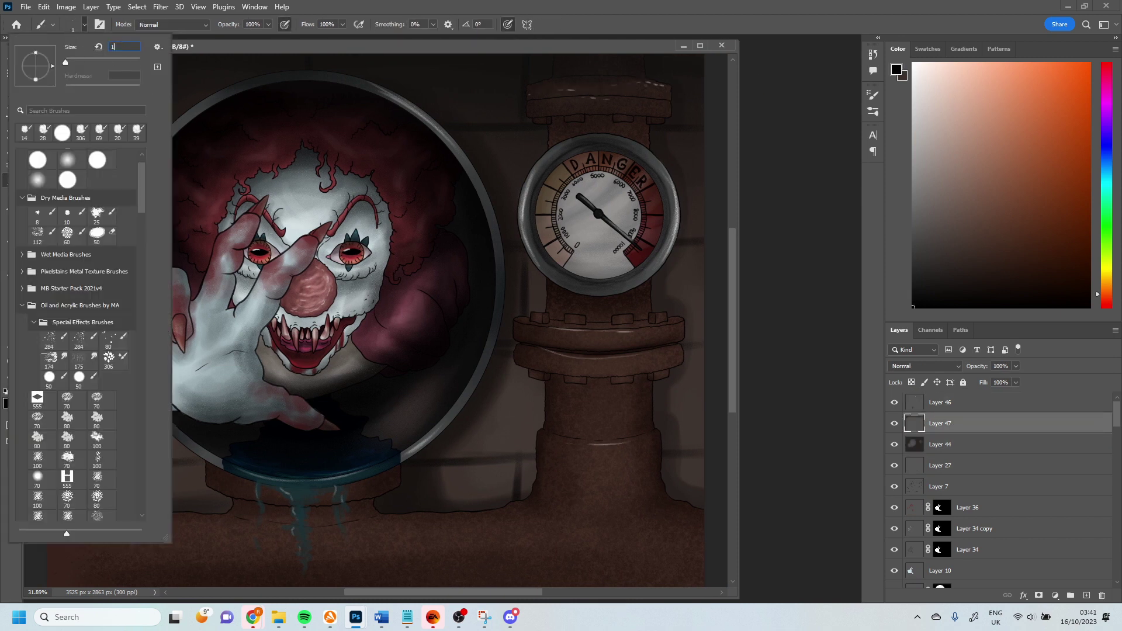
key("Return")
mouse_move(526, 514)
left_mouse_down()
mouse_move(827, 321)
mouse_move(1009, 380)
left_mouse_up()
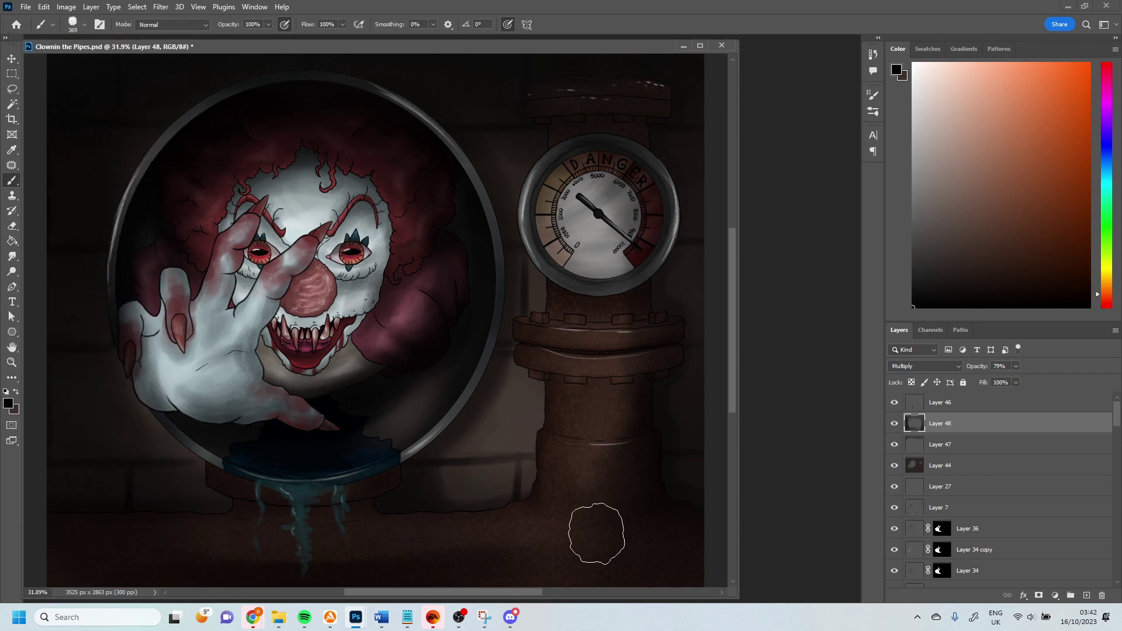
Return to Layer 46 and set up a white 21 px brush for highlights.
key("alt+bracketright")
key("x")
right_click(60, 115)
double_click(60, 115)
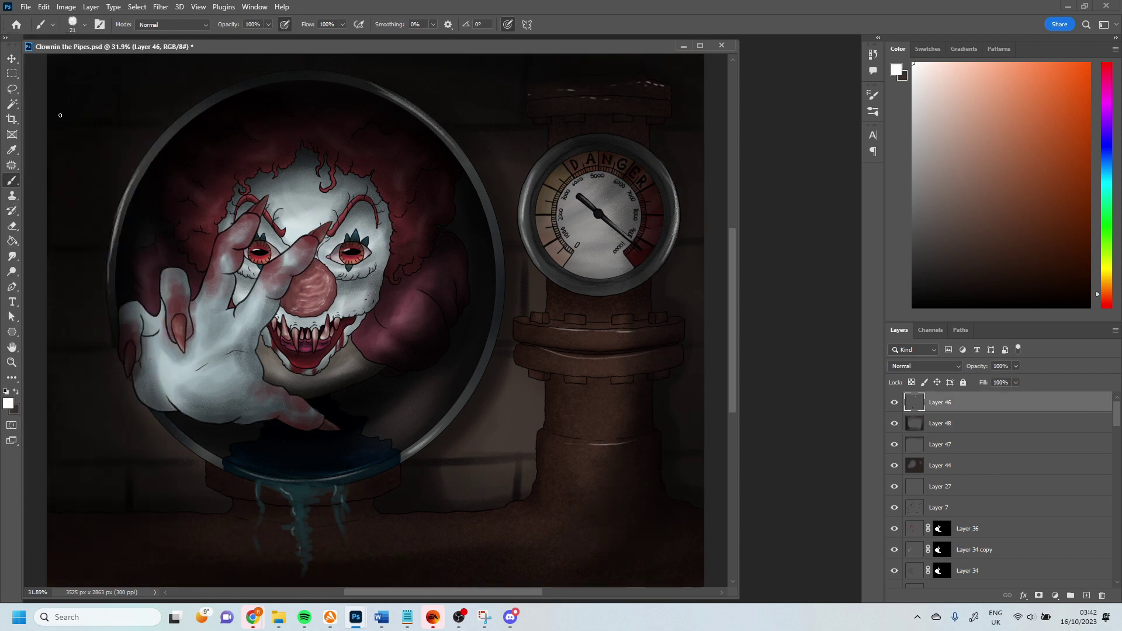